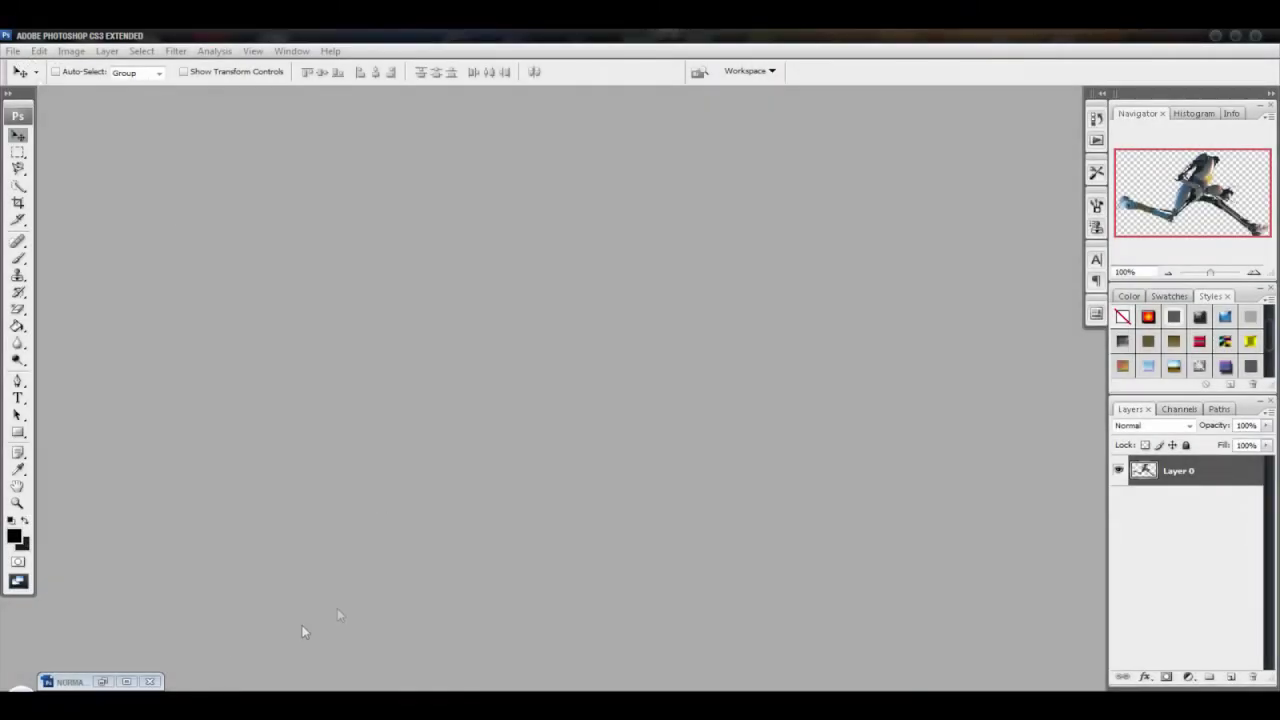
Step: Close the robot render and create a white 400 × 150 px, 72 ppi document, centring its window
click(150, 682)
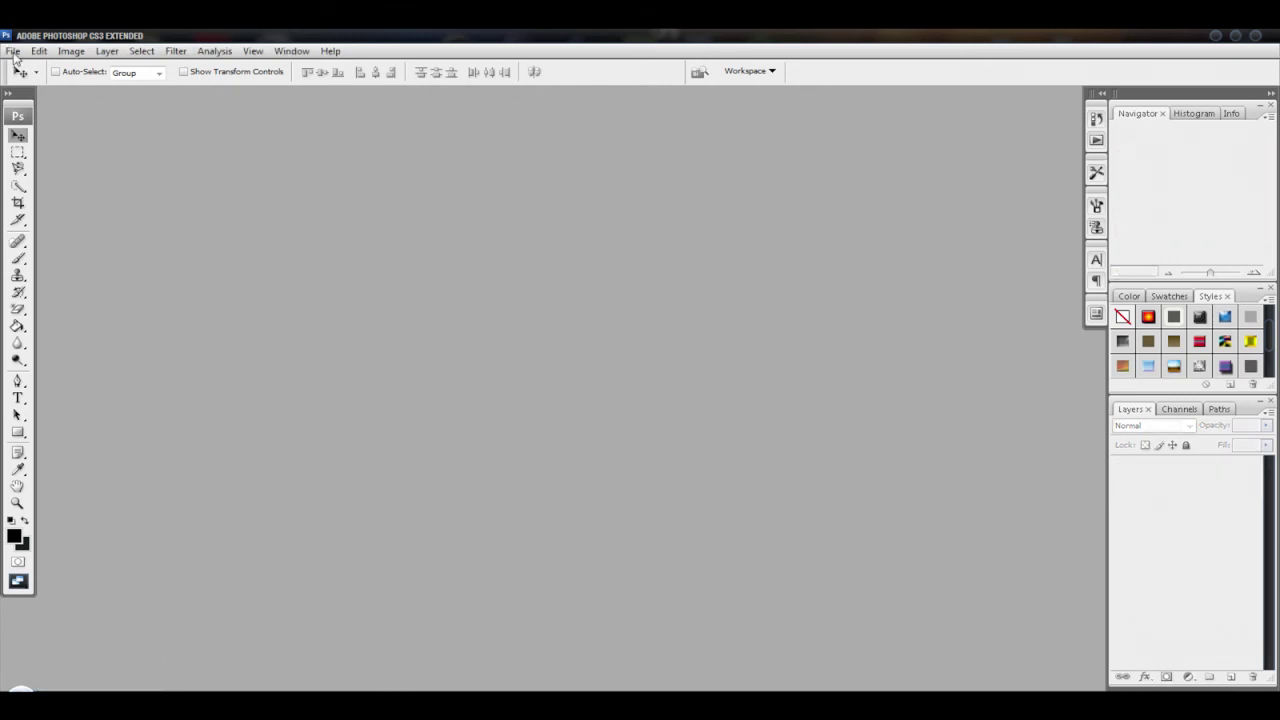
click(13, 51)
click(30, 67)
drag(493, 320, 441, 319)
text(400)
drag(505, 343, 436, 342)
text(150)
click(713, 257)
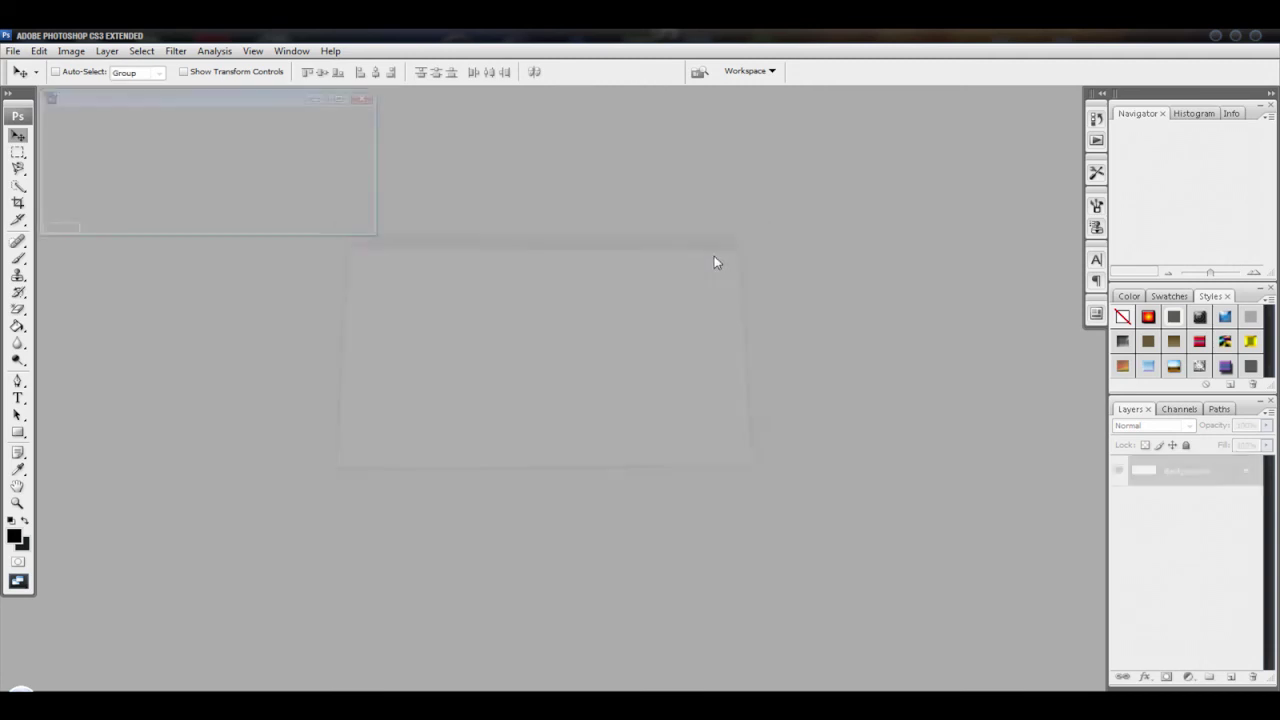
drag(380, 241, 556, 373)
drag(308, 104, 548, 235)
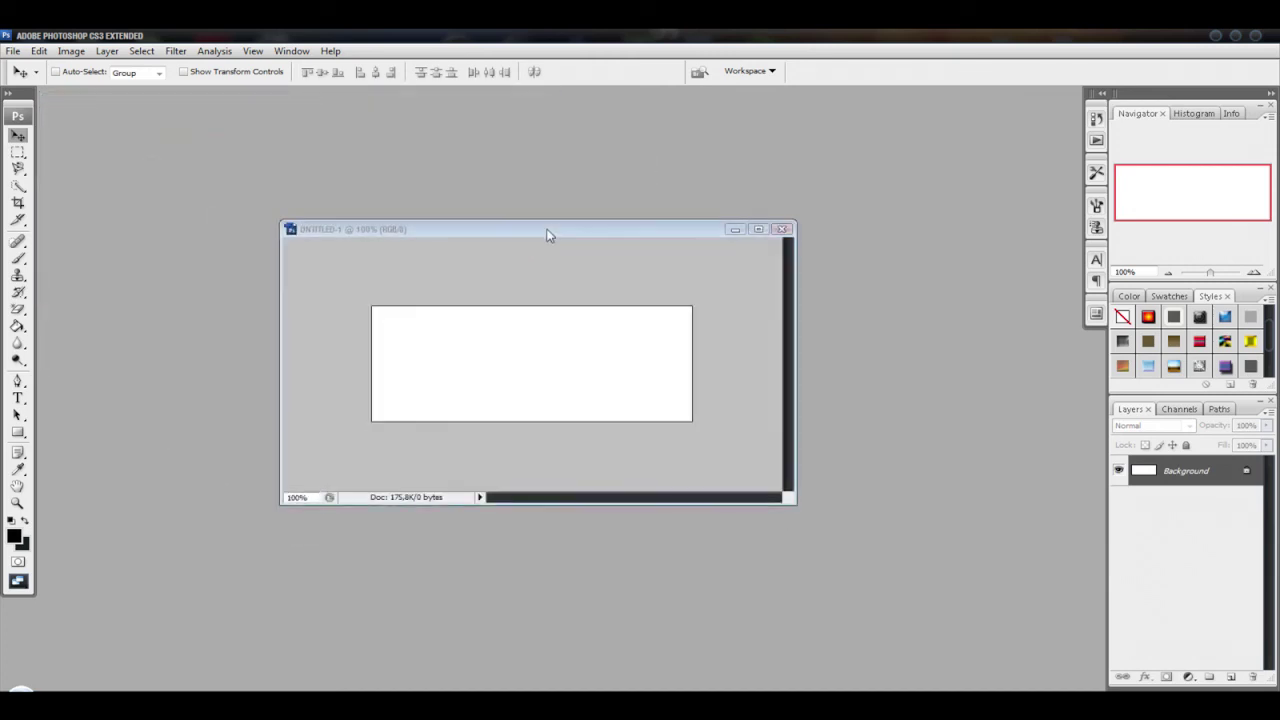
Step: Open the RESULTS diamond-plate image and drag it into the banner as Layer 1
click(12, 51)
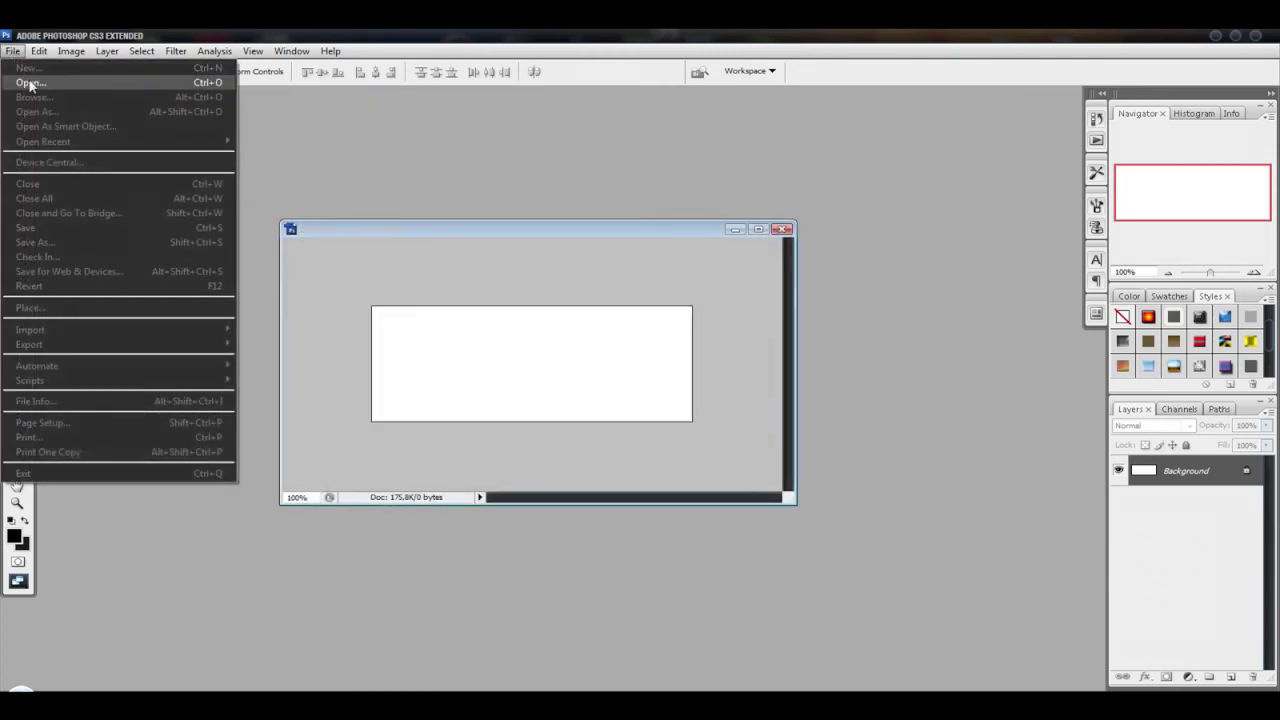
click(30, 82)
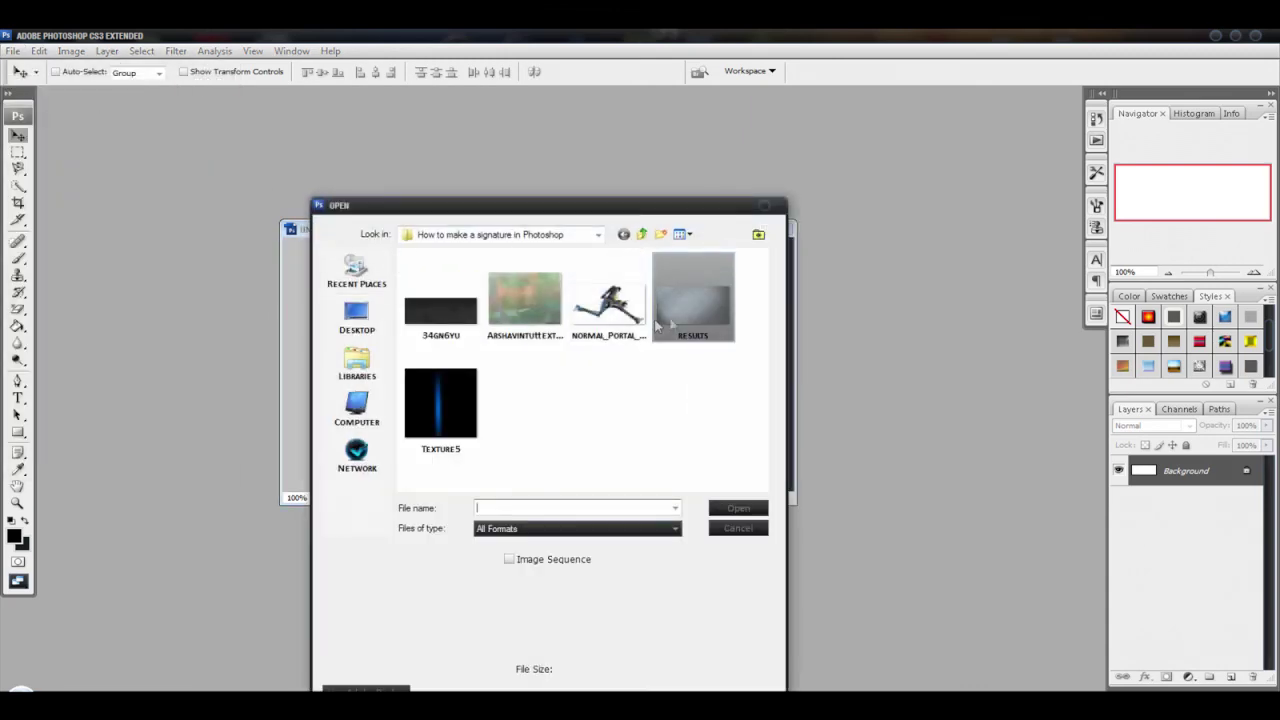
double_click(686, 318)
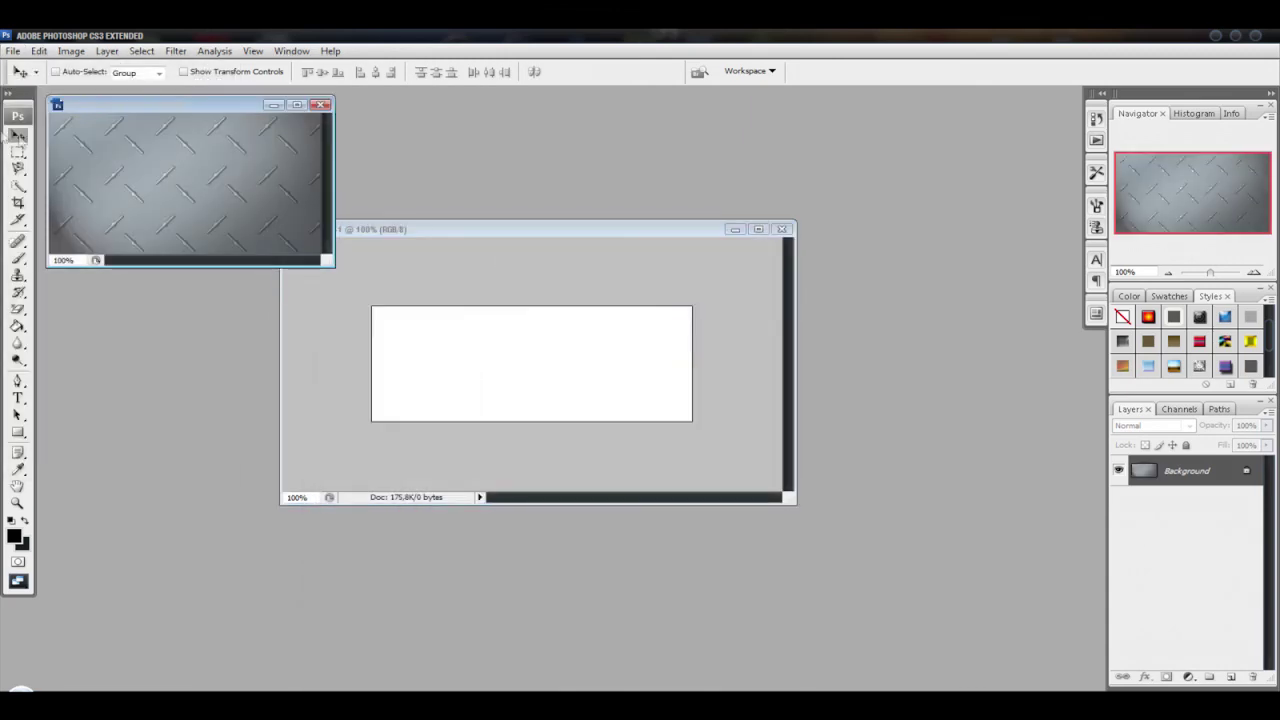
drag(186, 180, 537, 365)
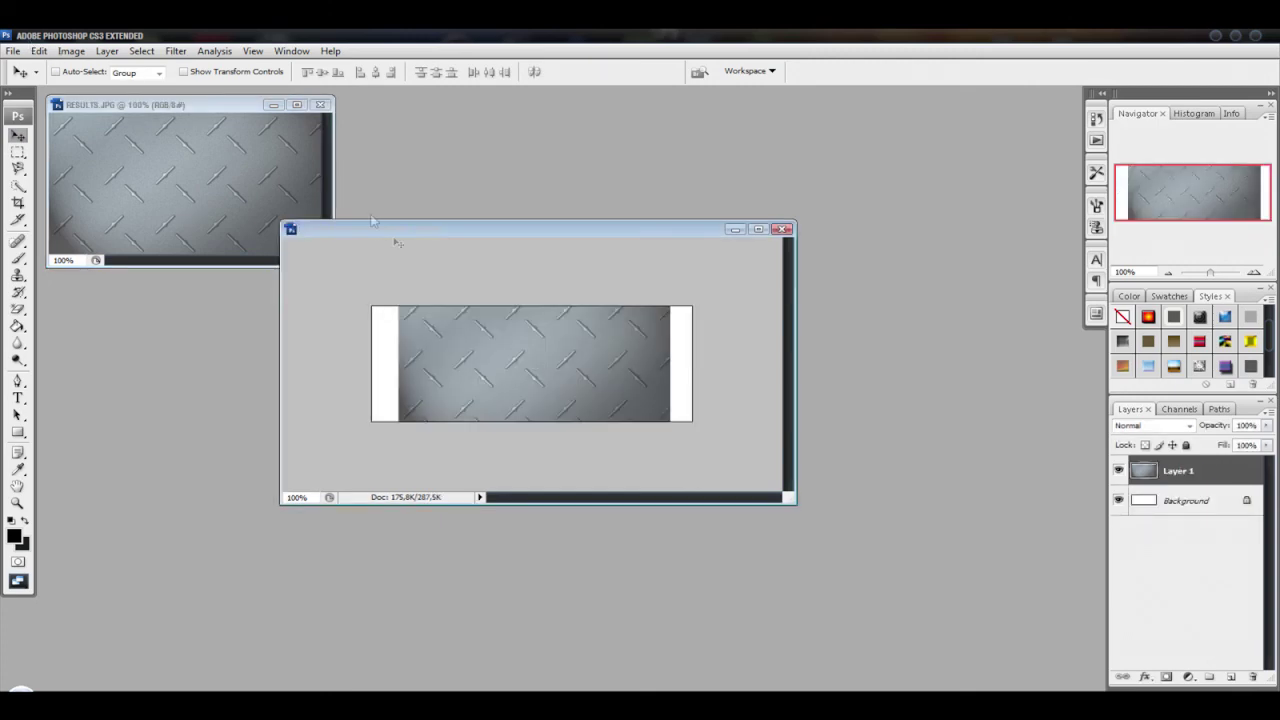
Step: Free Transform Layer 1 so the metal plate stretches over the left and right white gaps
click(45, 51)
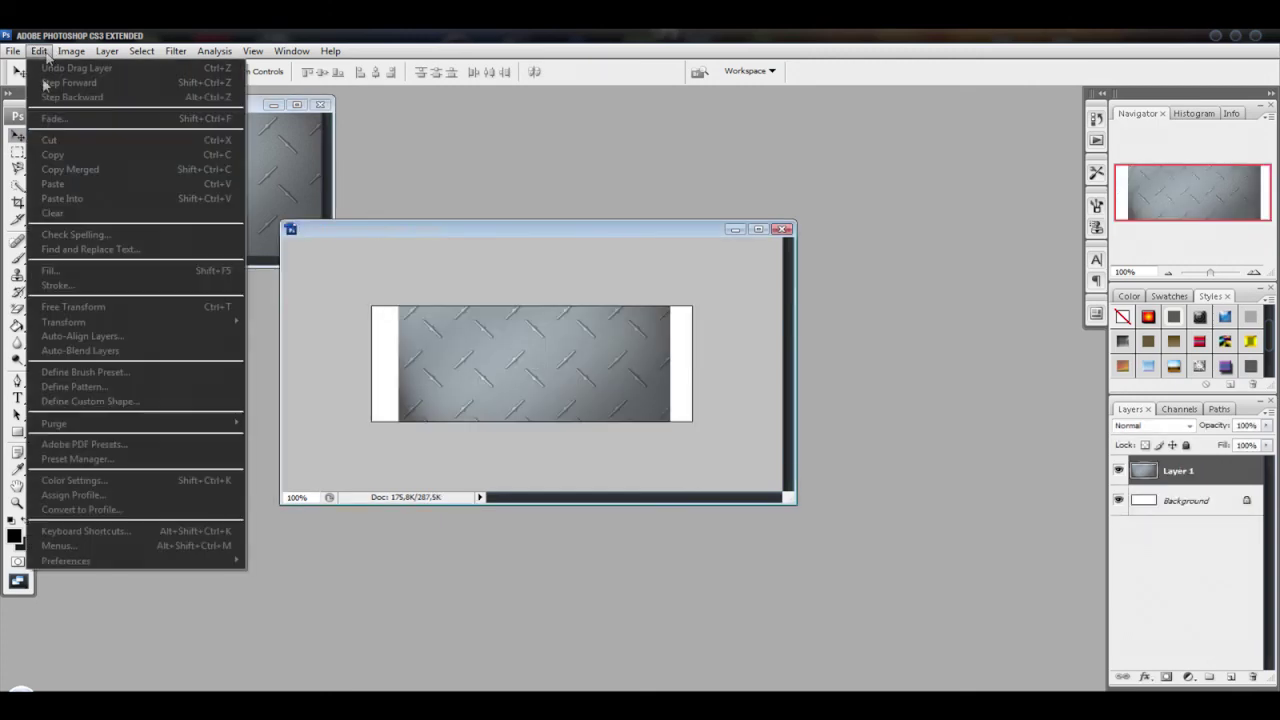
click(88, 306)
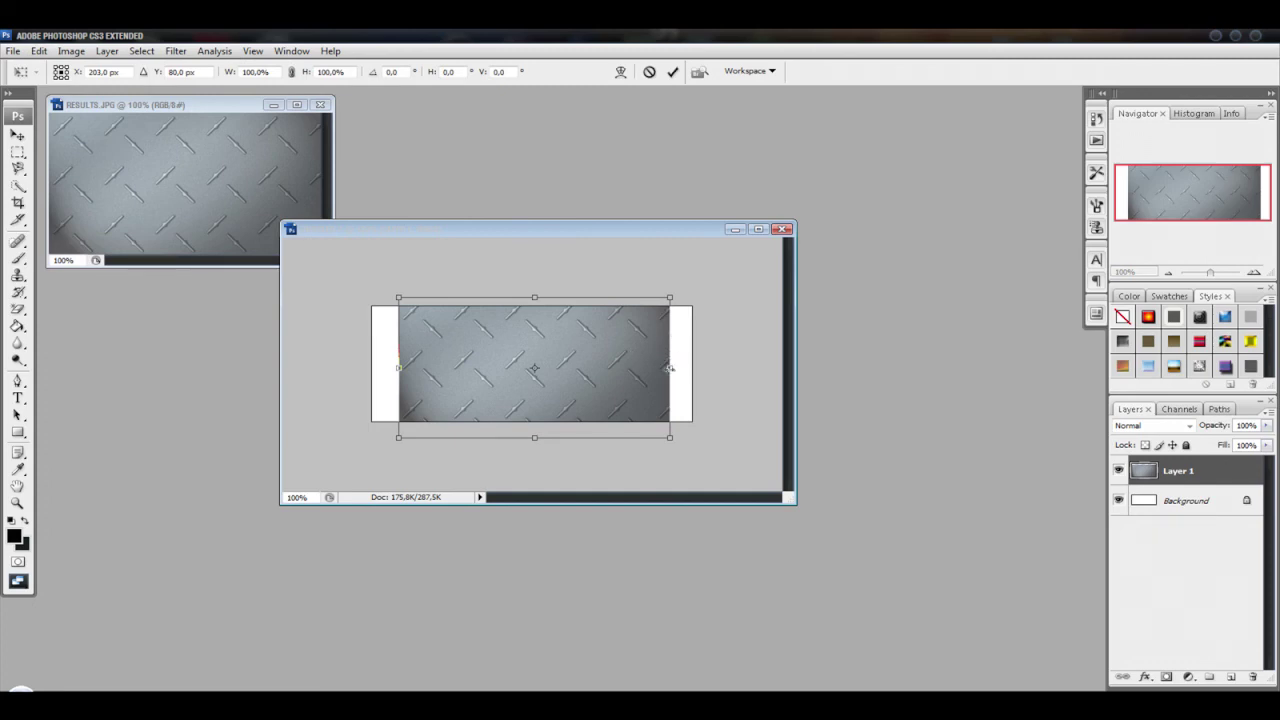
drag(670, 368, 691, 368)
drag(397, 368, 372, 368)
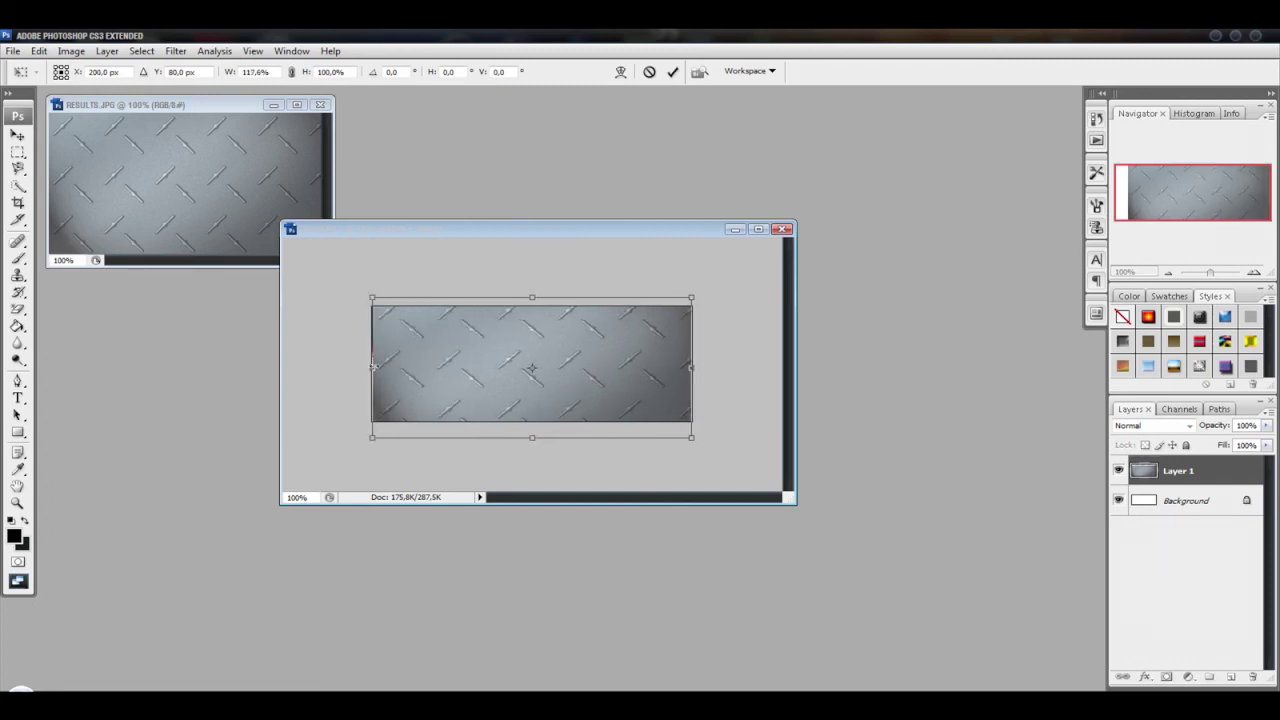
click(672, 72)
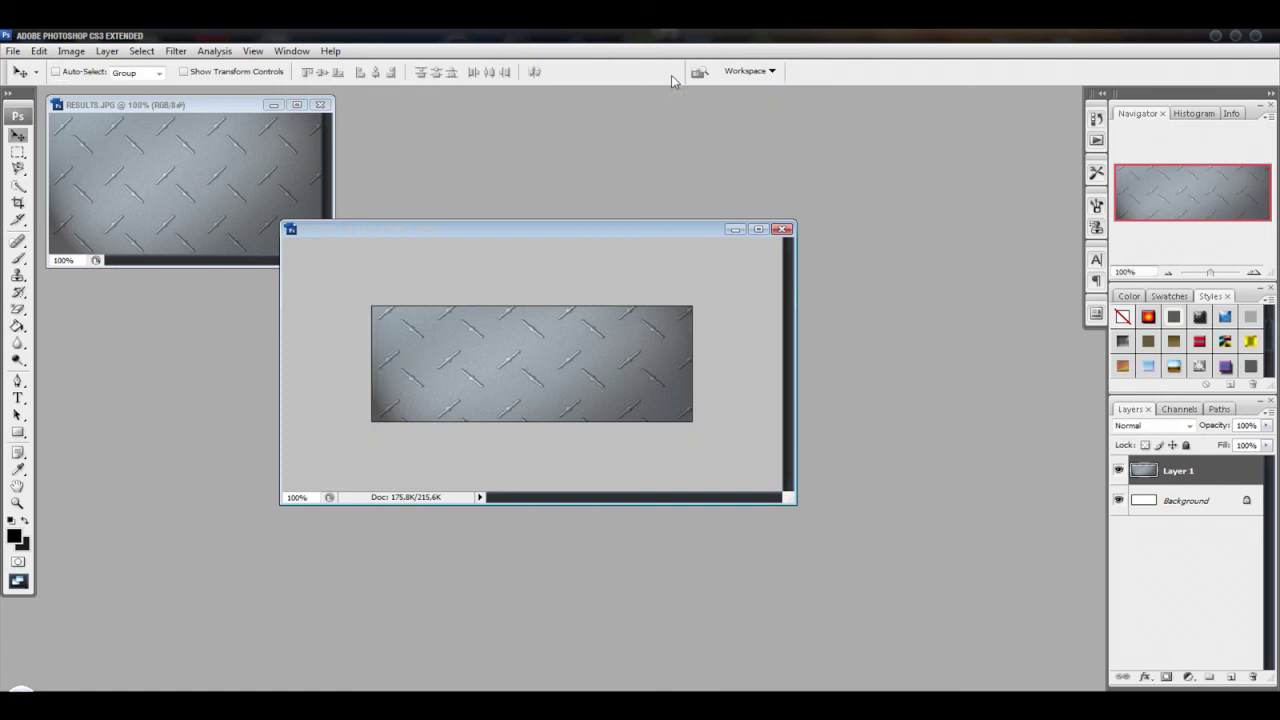
click(12, 51)
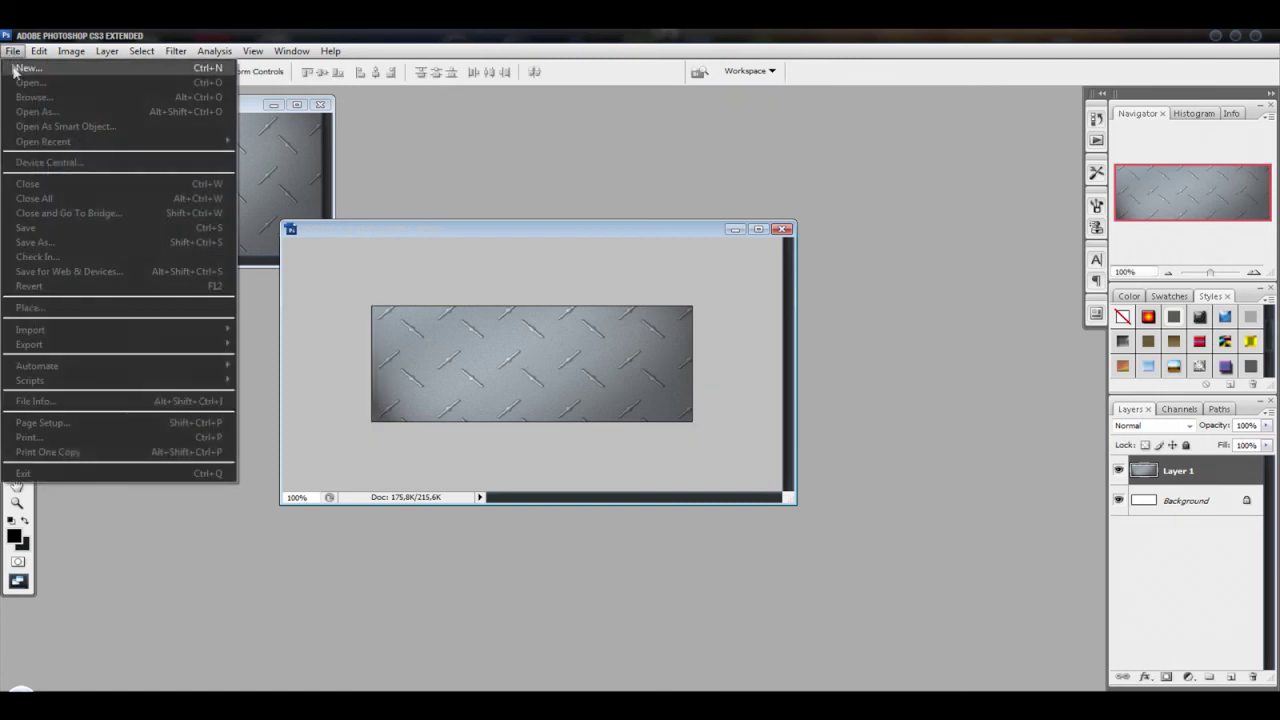
Step: Open 34GN6YU and drag the dark texture into the banner as Layer 2
click(22, 80)
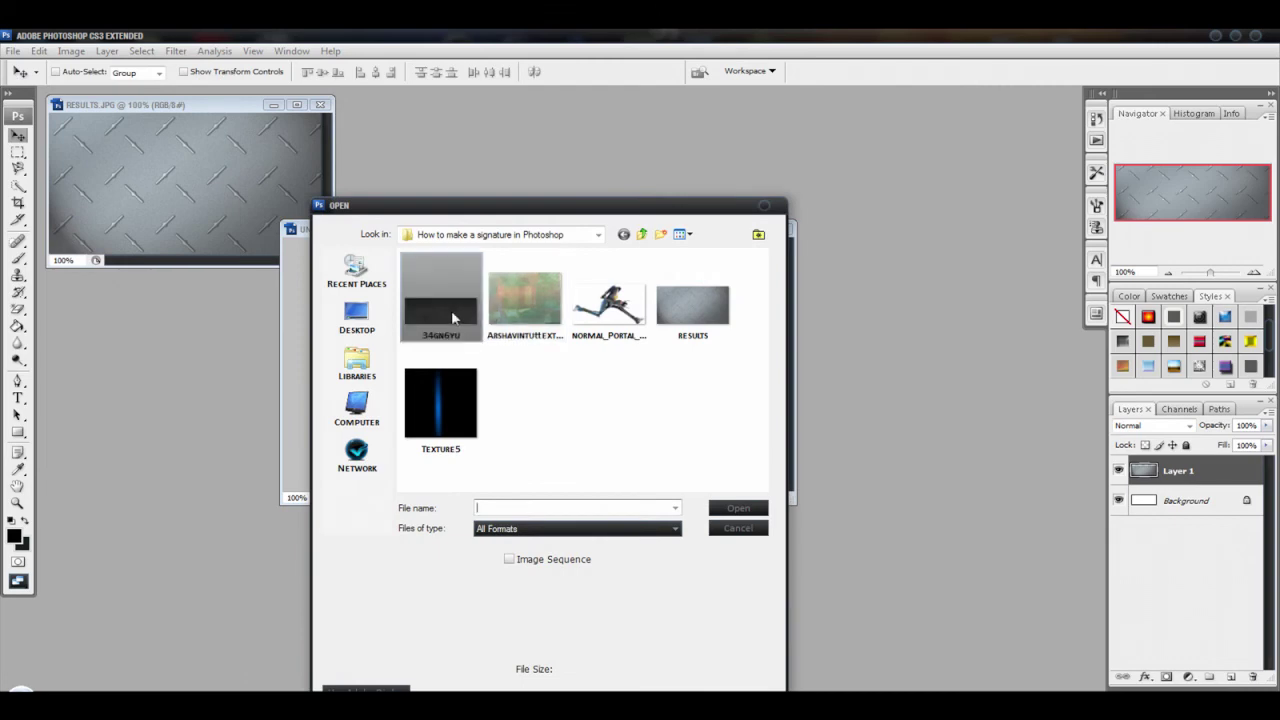
double_click(452, 318)
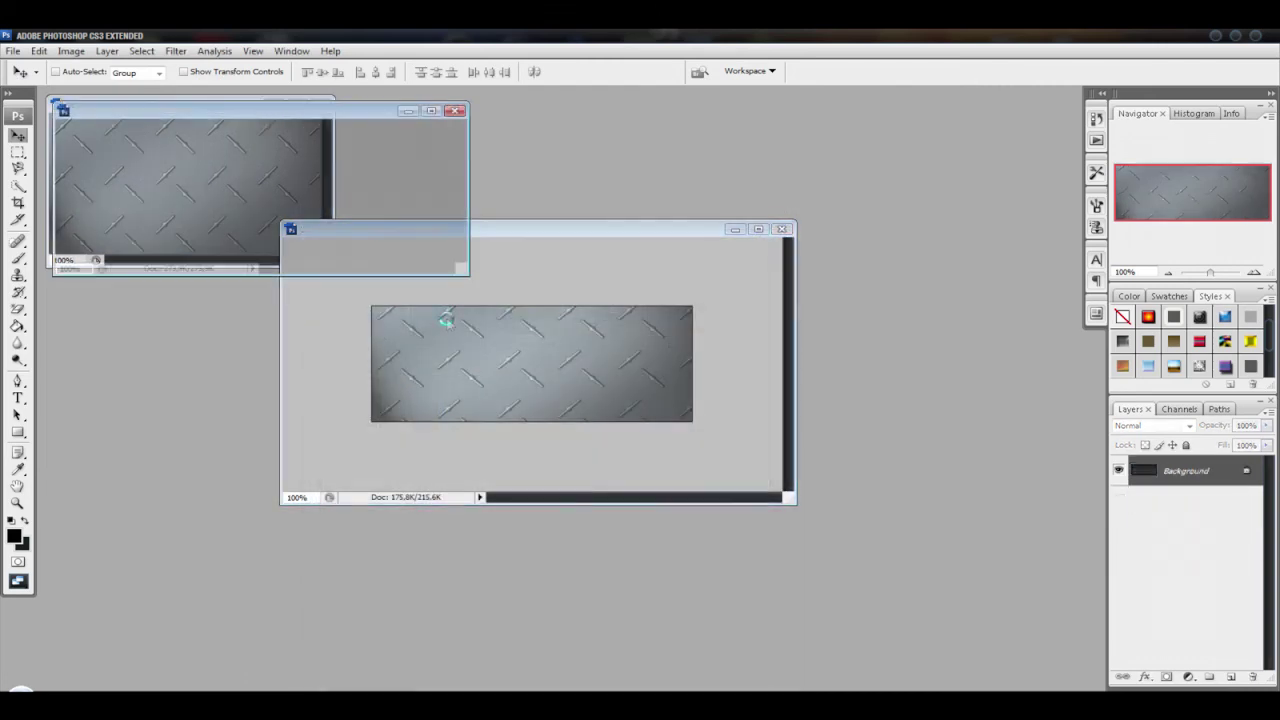
drag(200, 191, 550, 363)
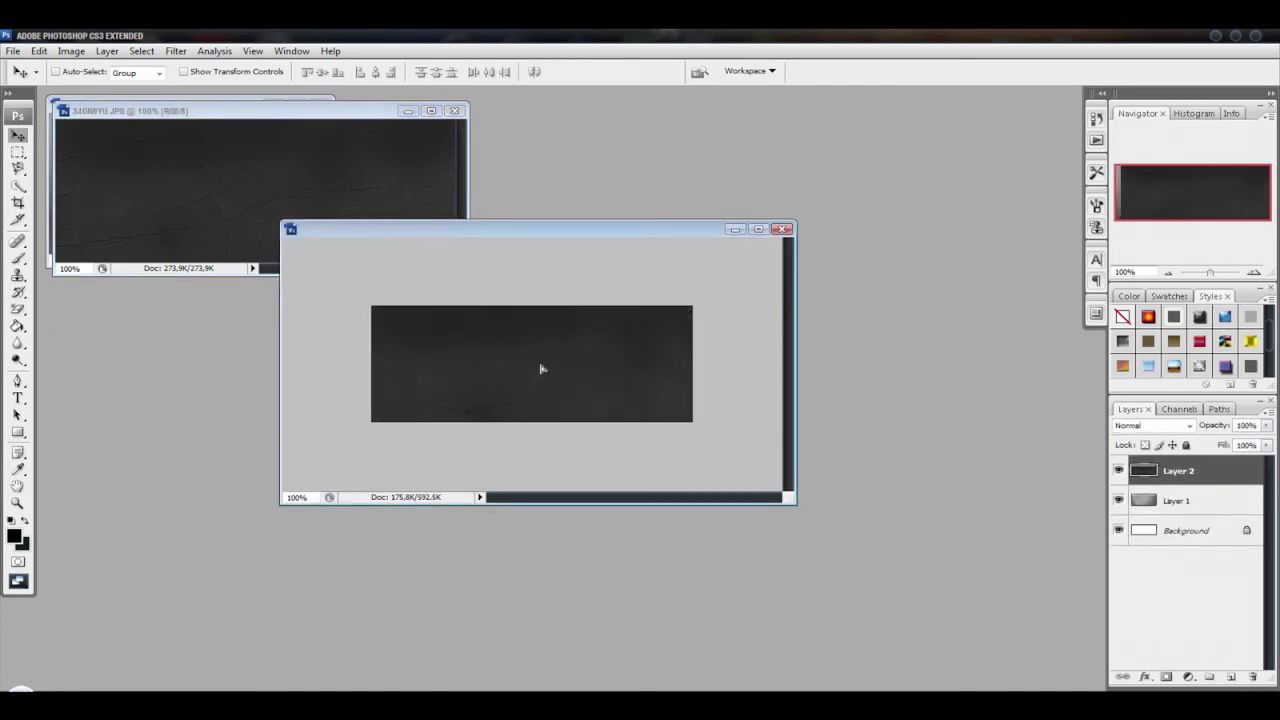
Step: Set Layer 2 to Overlay blend mode and lower its opacity slightly
click(1140, 426)
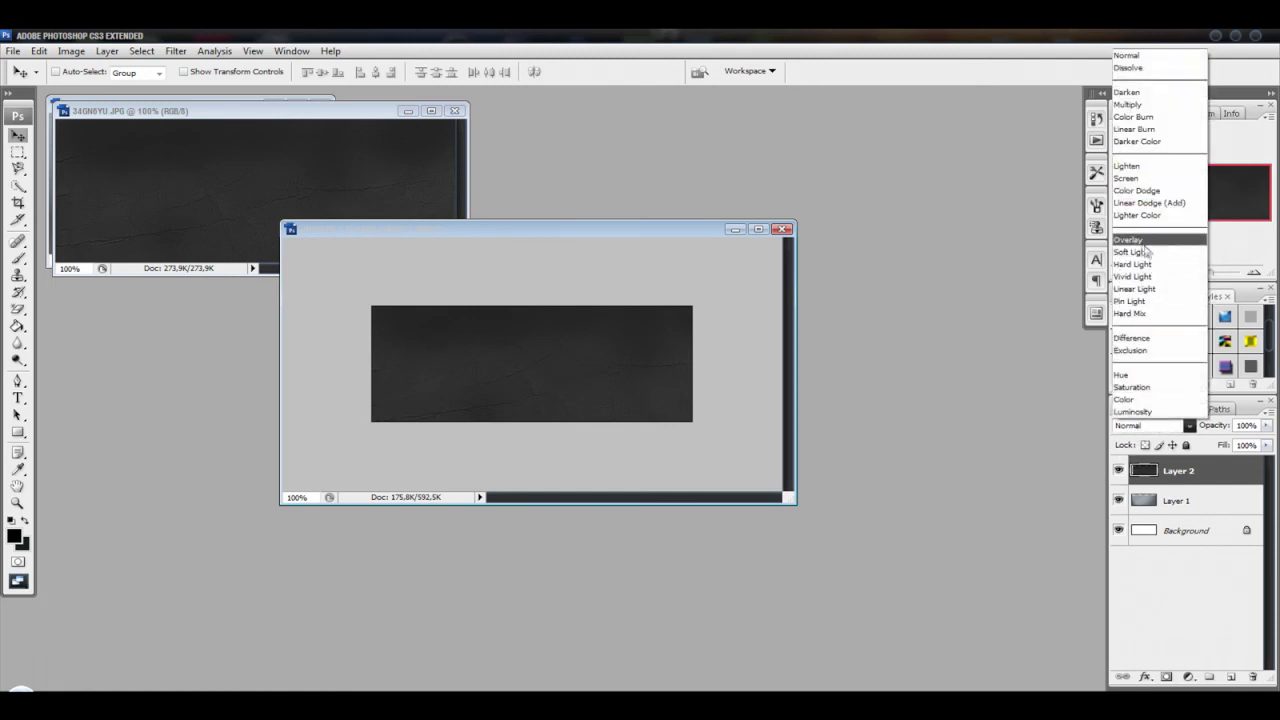
click(1138, 240)
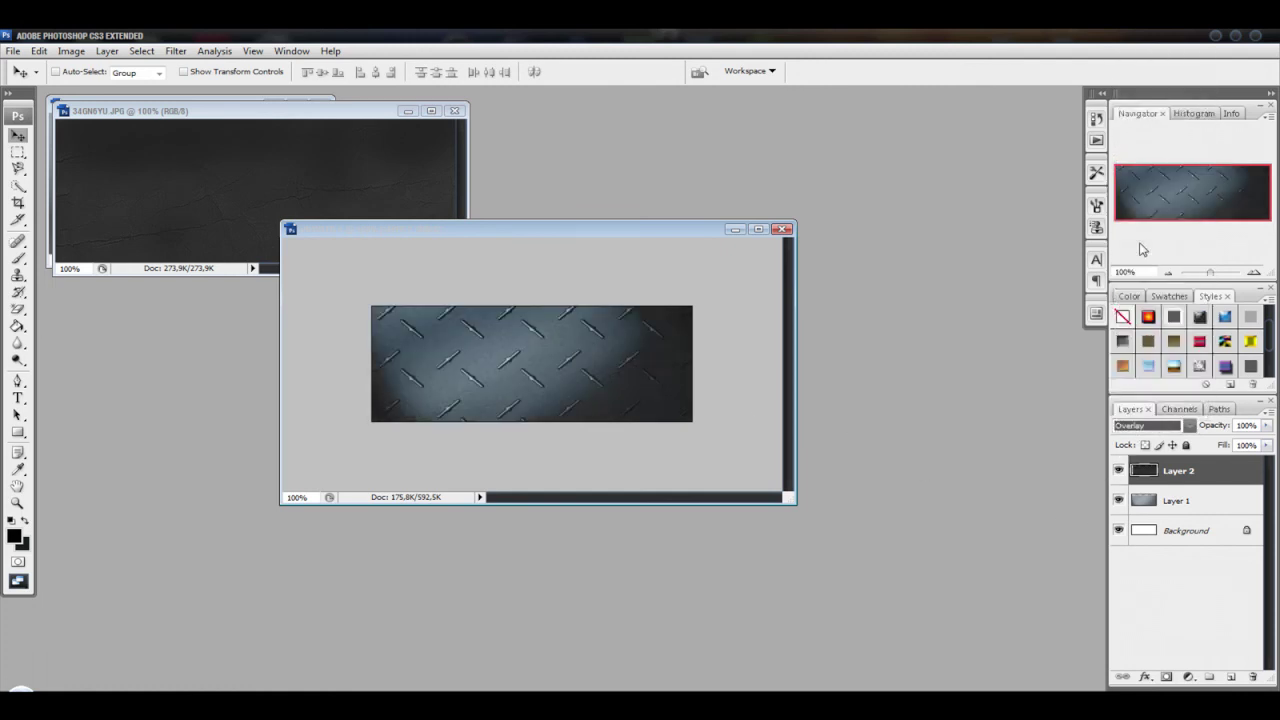
click(618, 370)
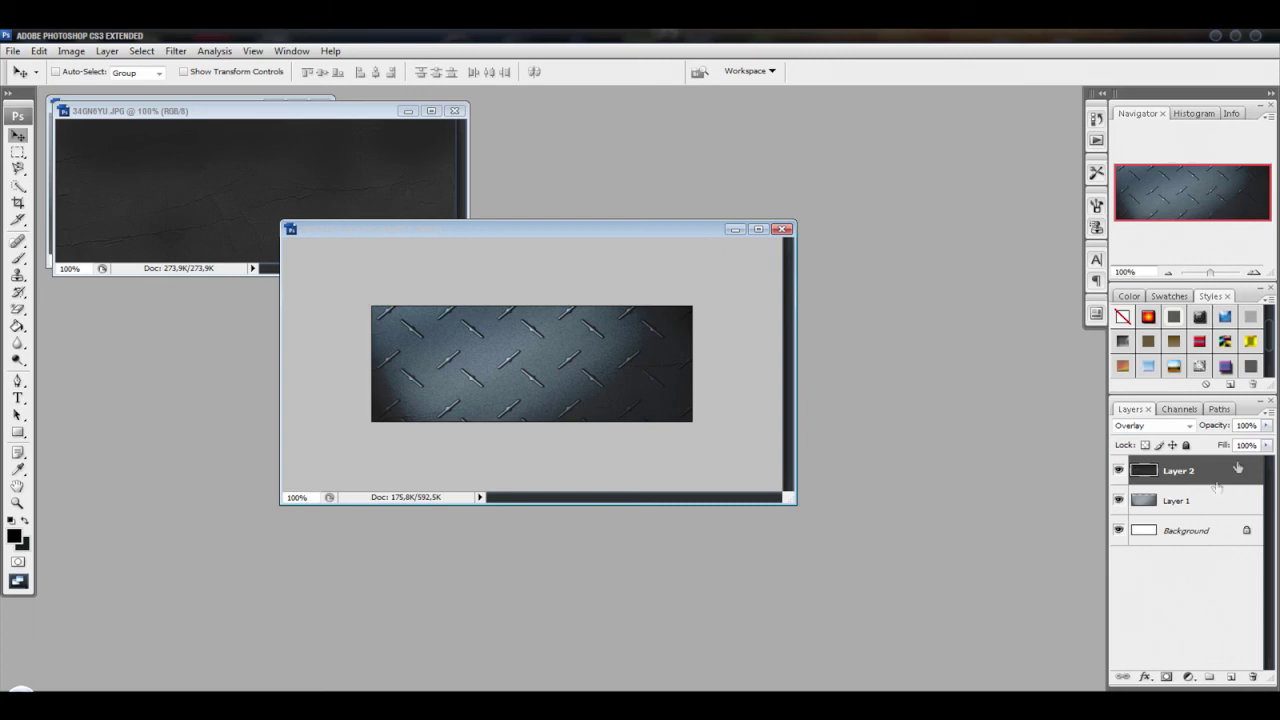
click(1266, 427)
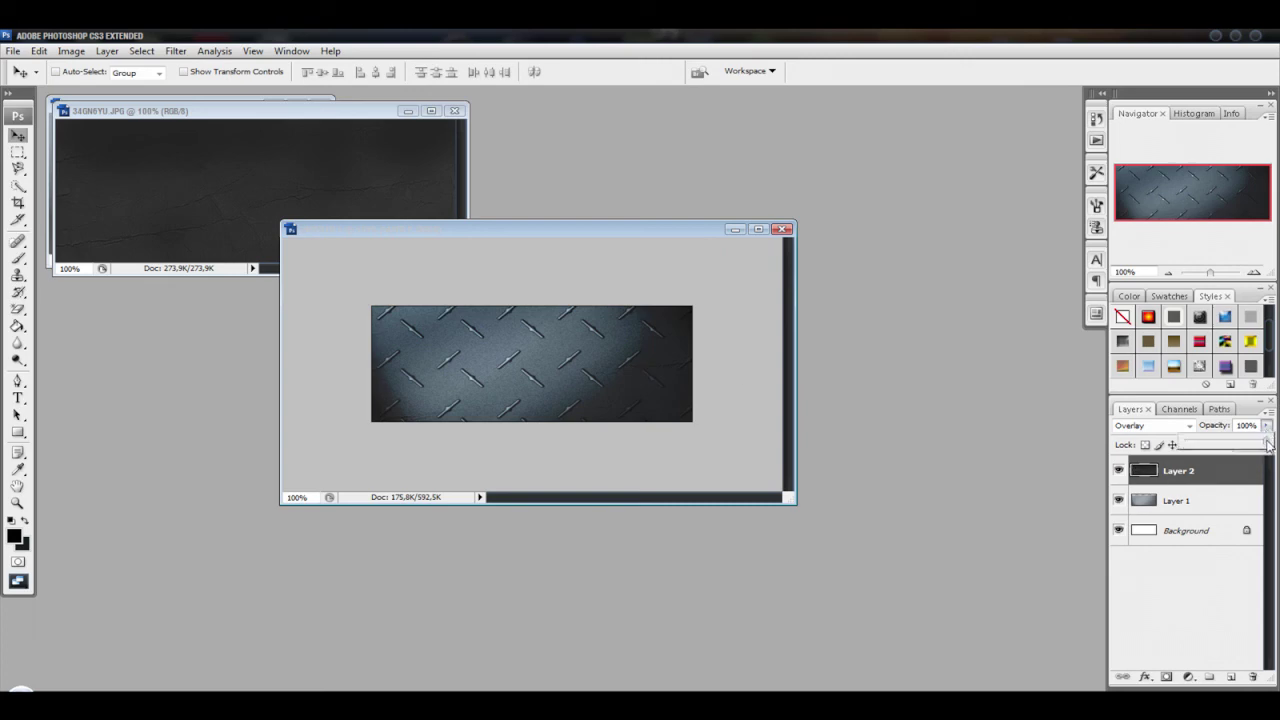
mouse_move(1266, 444)
mouse_down()
mouse_move(1238, 446)
mouse_move(1268, 444)
mouse_up()
Step: Duplicate Layer 2 and set the Layer 2 copy's opacity to 81%
click(1270, 436)
right_click(1217, 474)
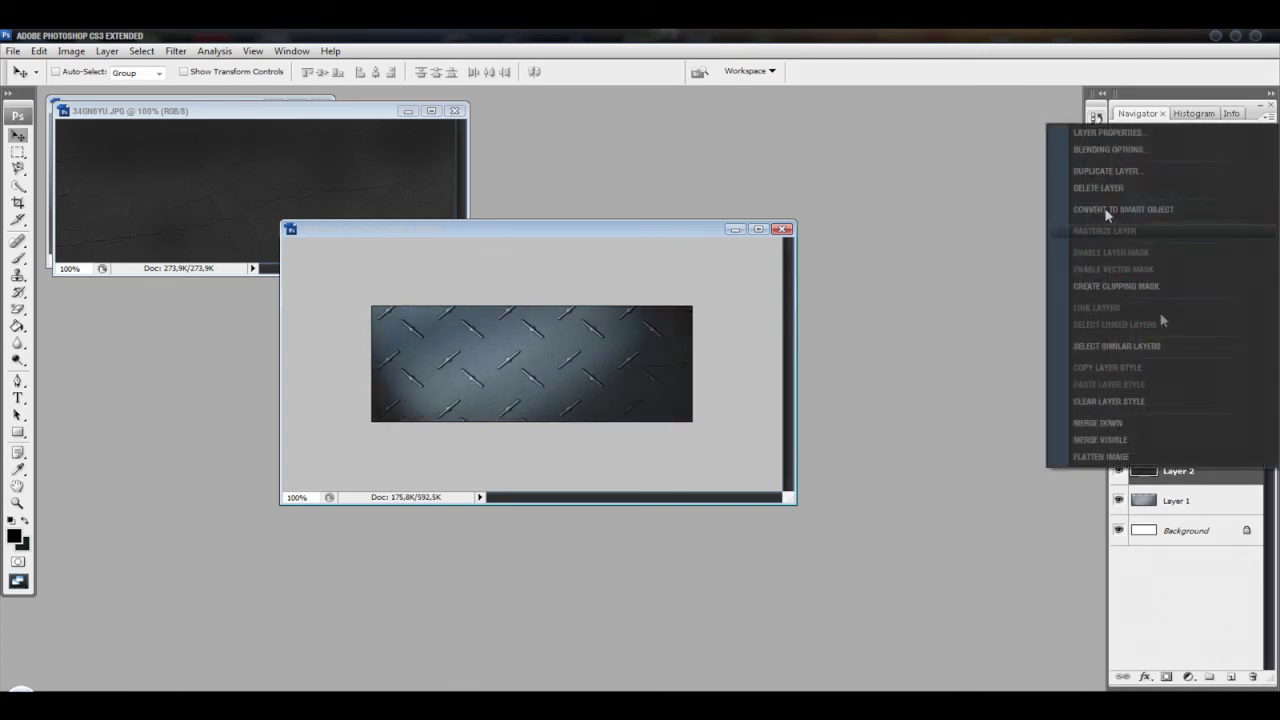
click(1111, 174)
click(647, 265)
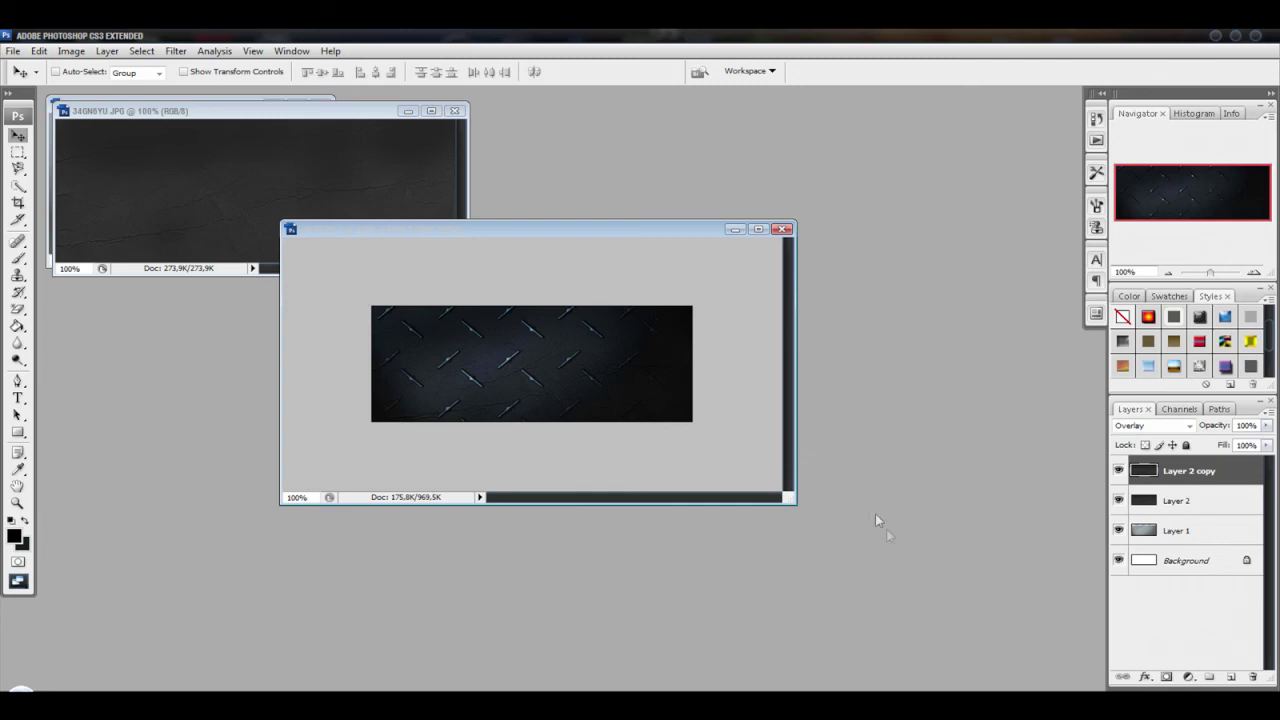
drag(1265, 426, 1250, 446)
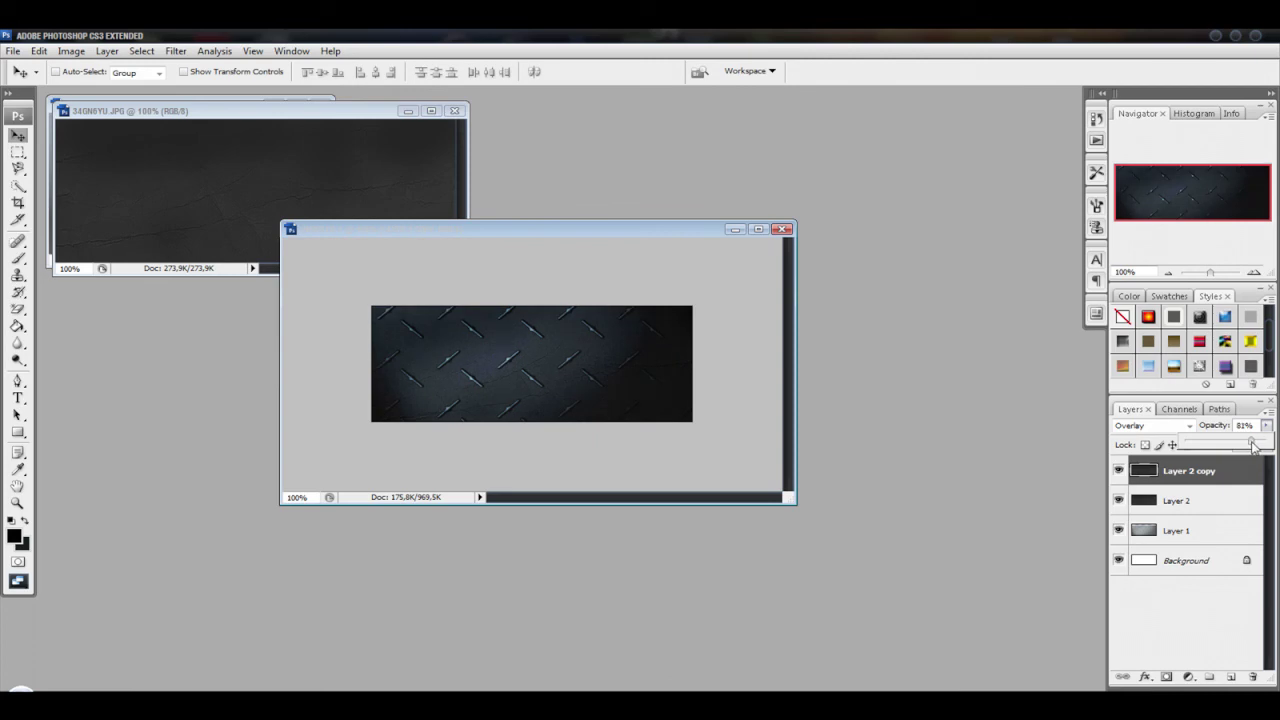
click(1266, 426)
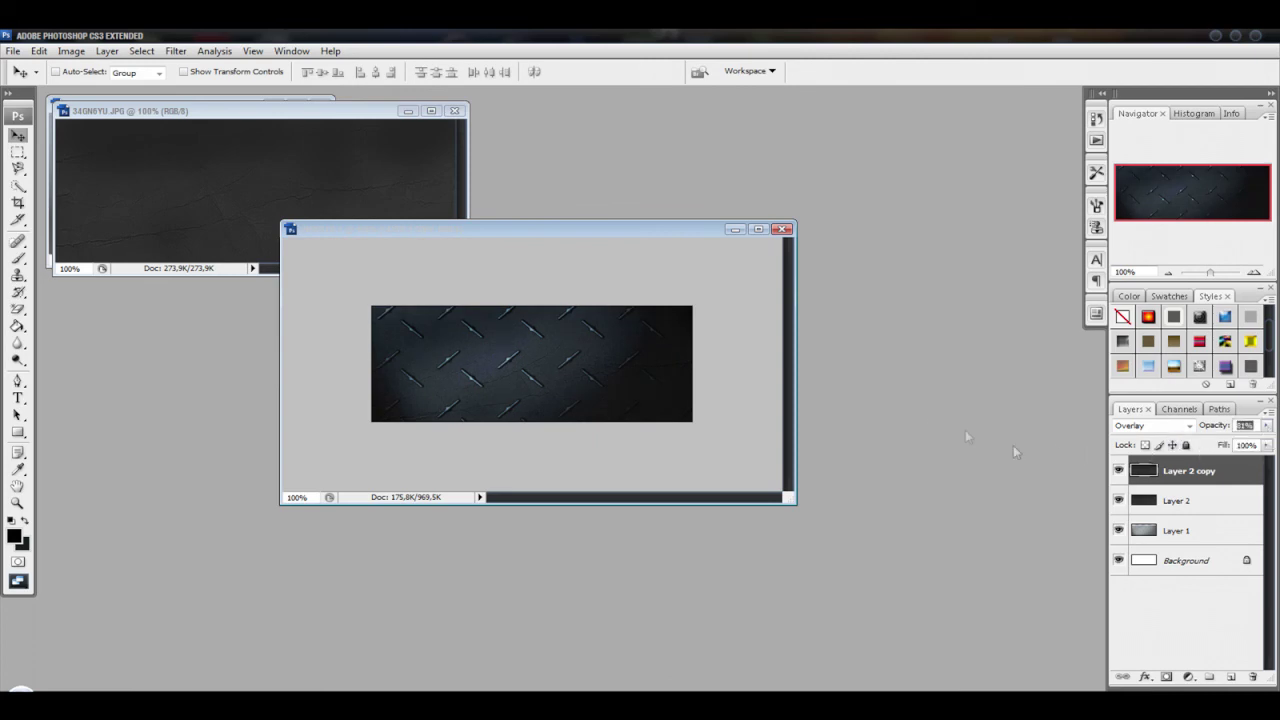
click(13, 51)
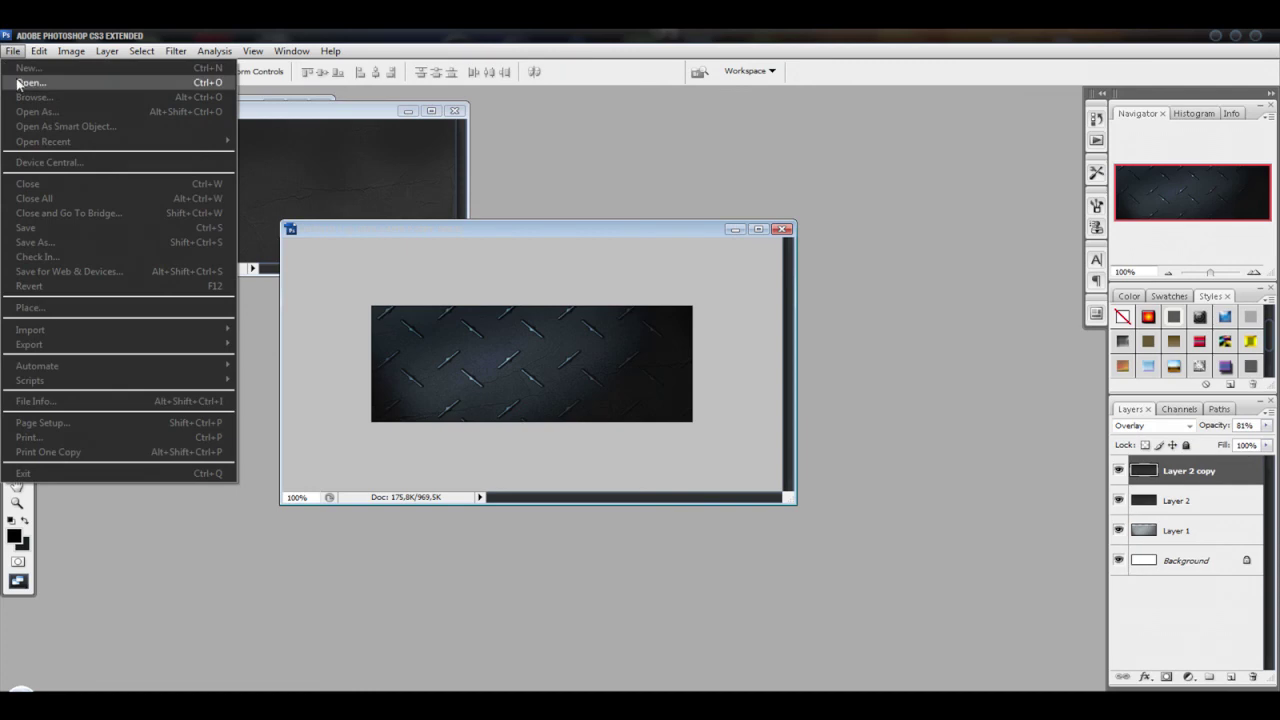
Step: Open normal_Portal_Render and drag the robot into the banner as Layer 3
click(20, 82)
click(609, 305)
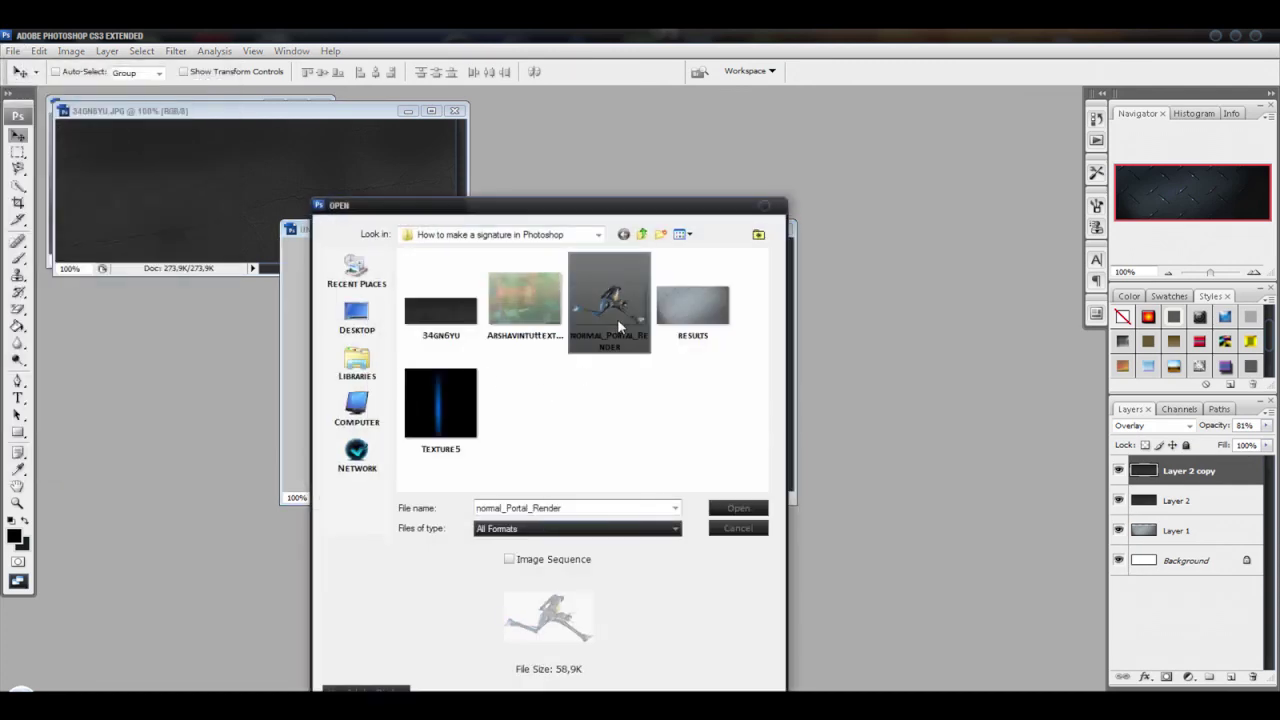
click(737, 509)
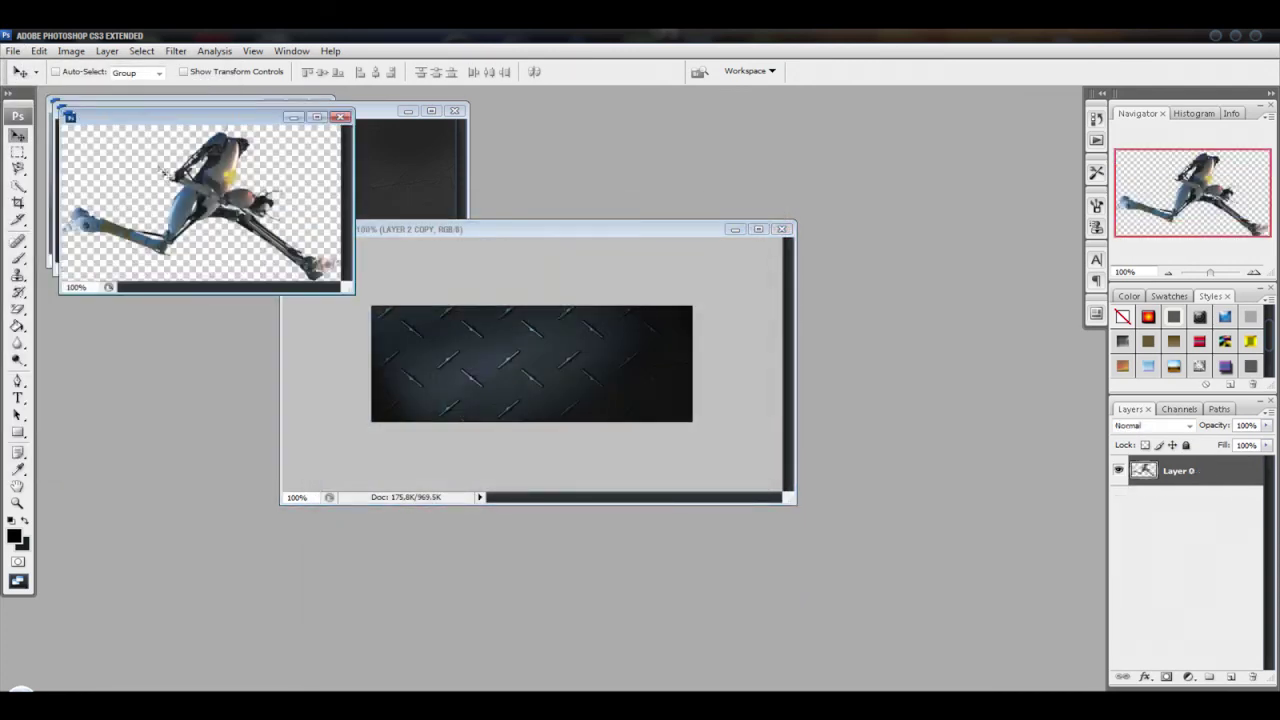
mouse_move(201, 187)
mouse_down()
mouse_move(494, 366)
mouse_move(476, 370)
mouse_up()
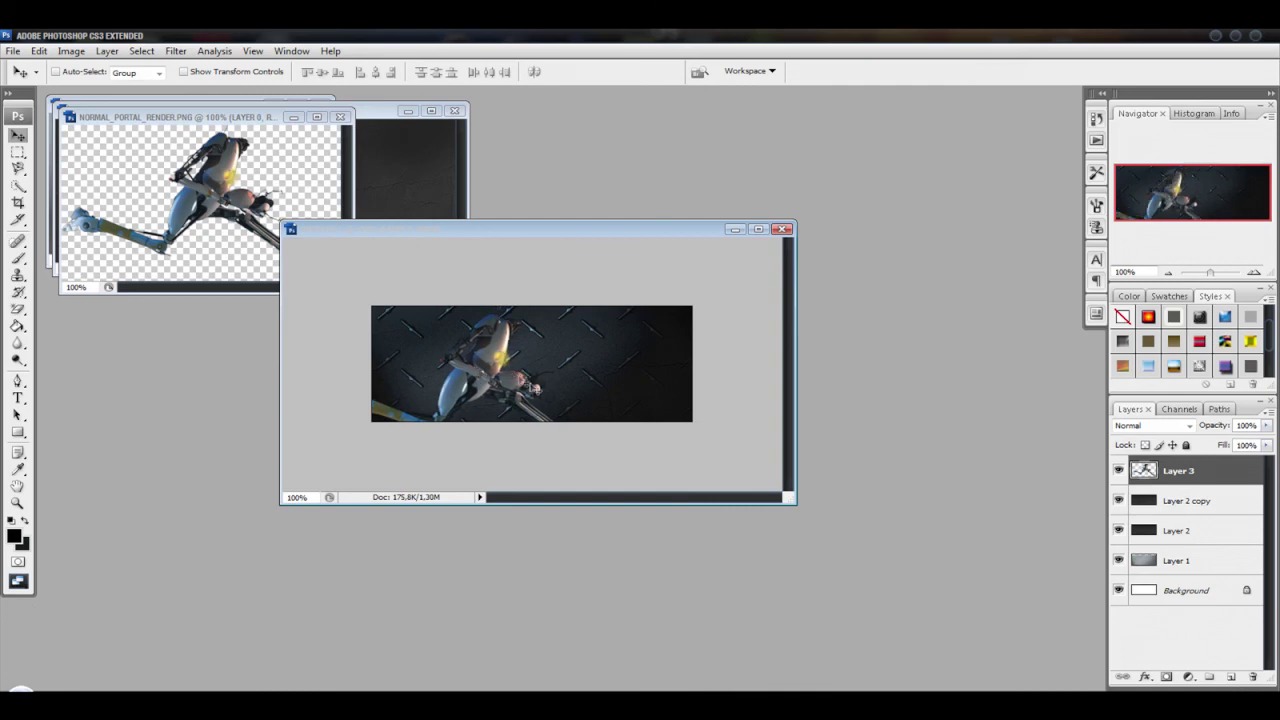
Step: Duplicate Layer 3 and free-transform the copy to about 117.6%, shifted right and down
right_click(1196, 479)
click(1090, 176)
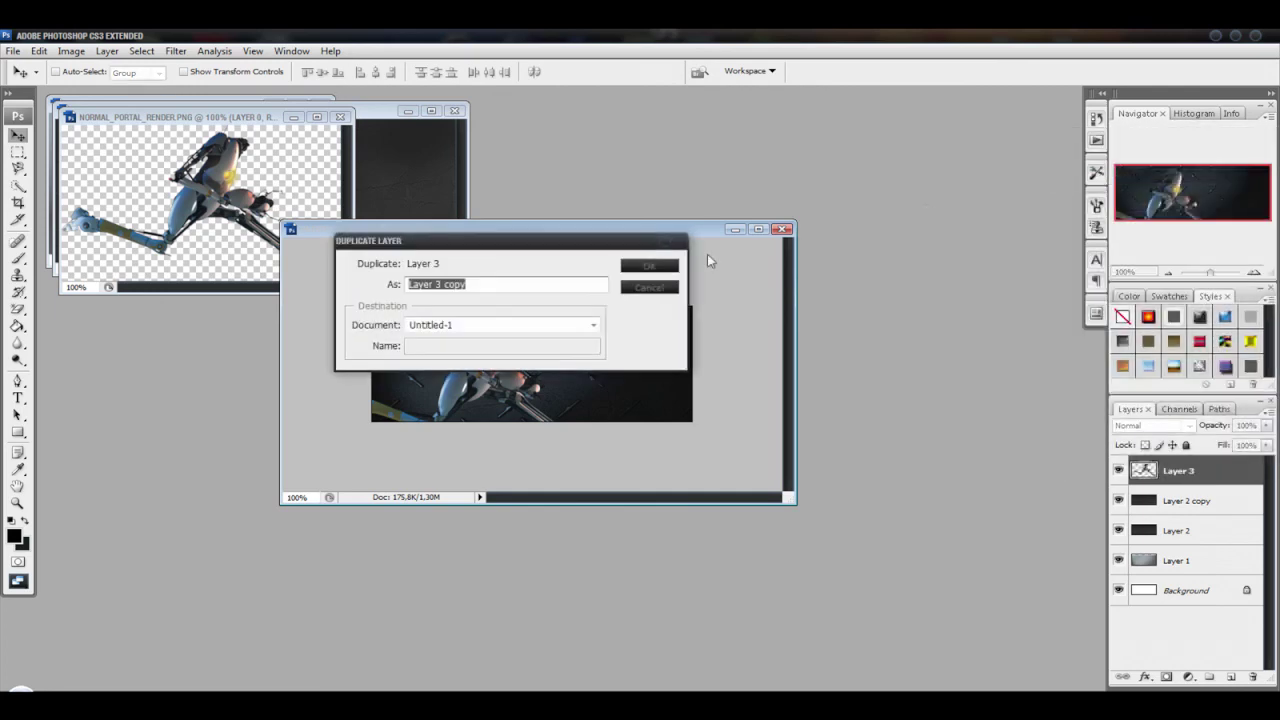
click(648, 266)
click(38, 51)
click(75, 306)
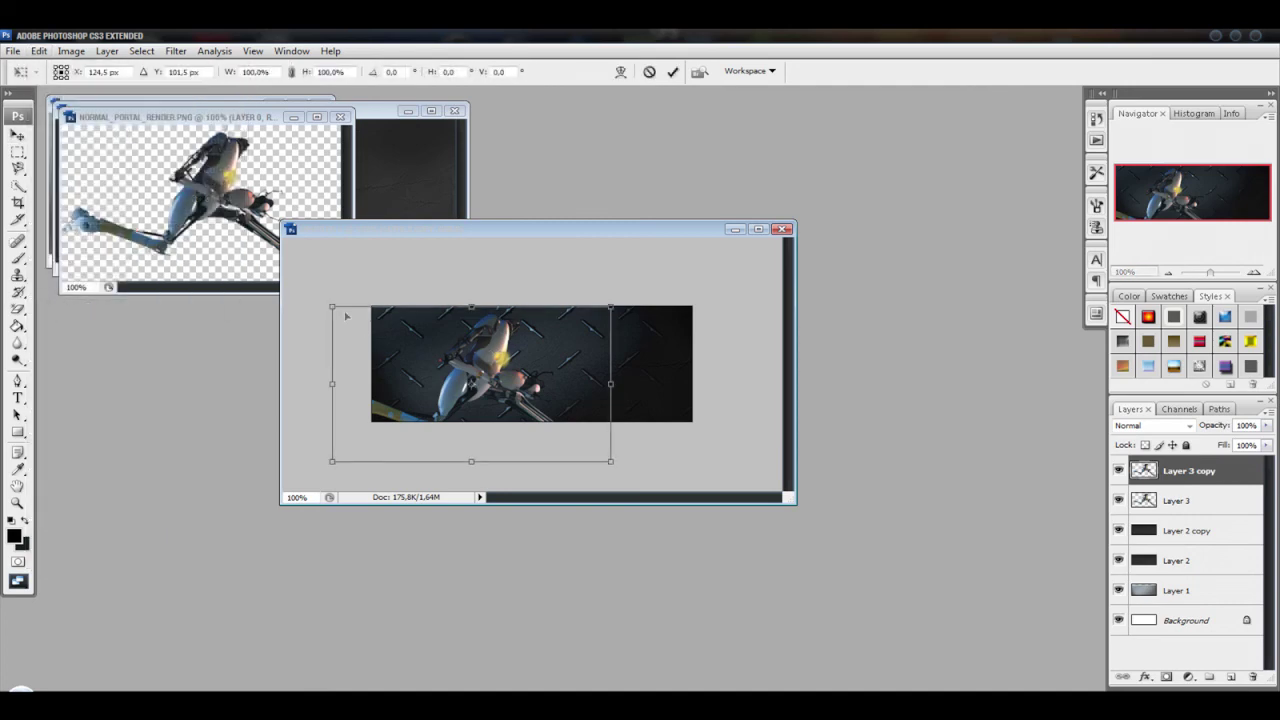
drag(333, 309, 295, 286)
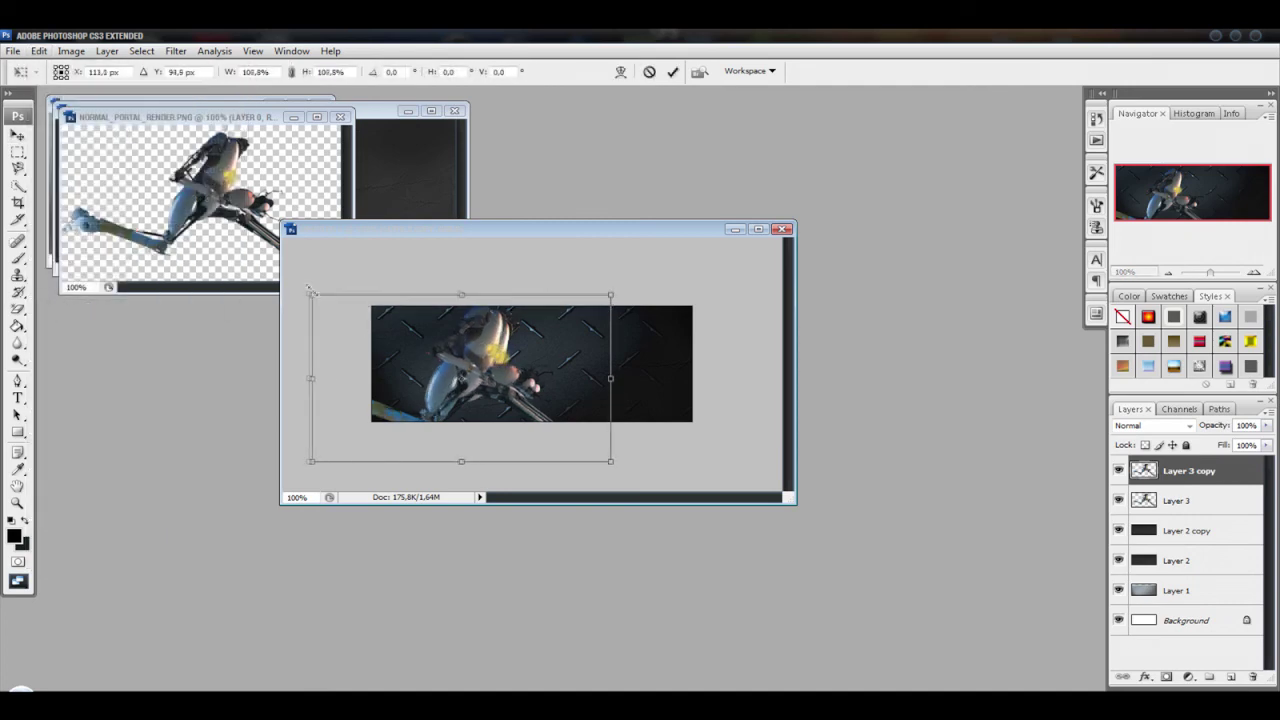
drag(478, 354, 514, 377)
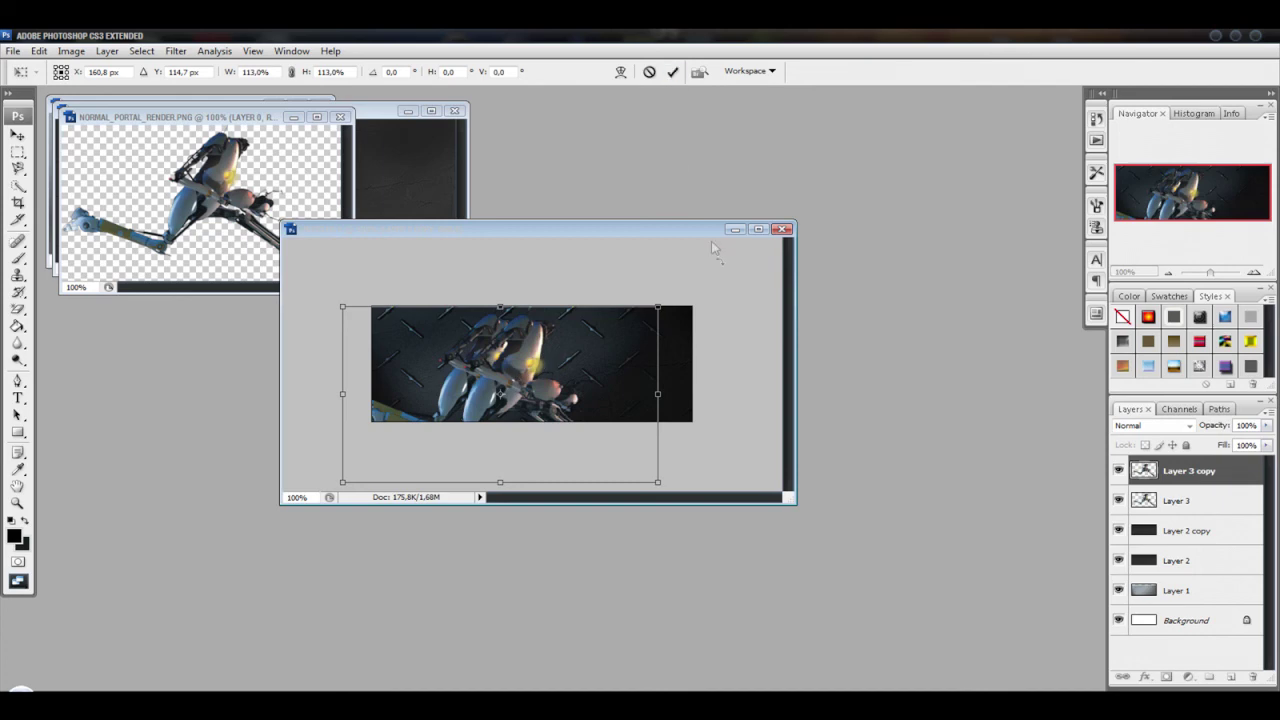
drag(657, 307, 670, 299)
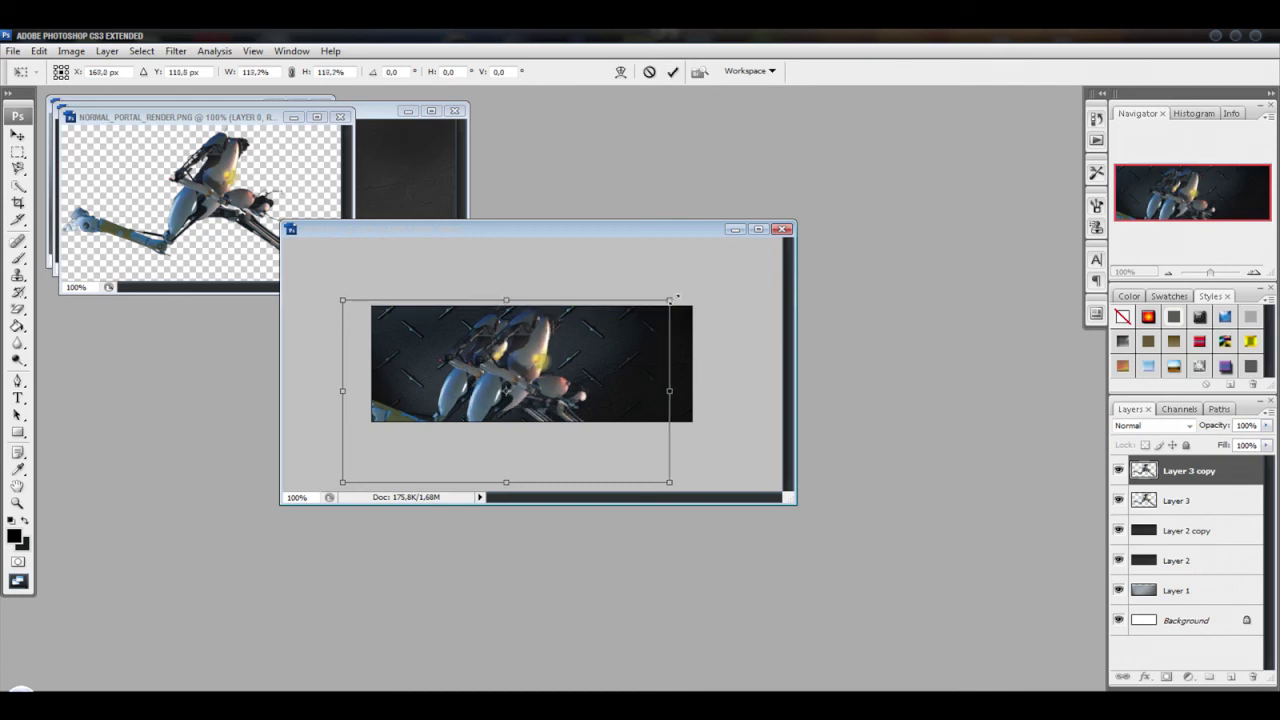
drag(535, 370, 526, 371)
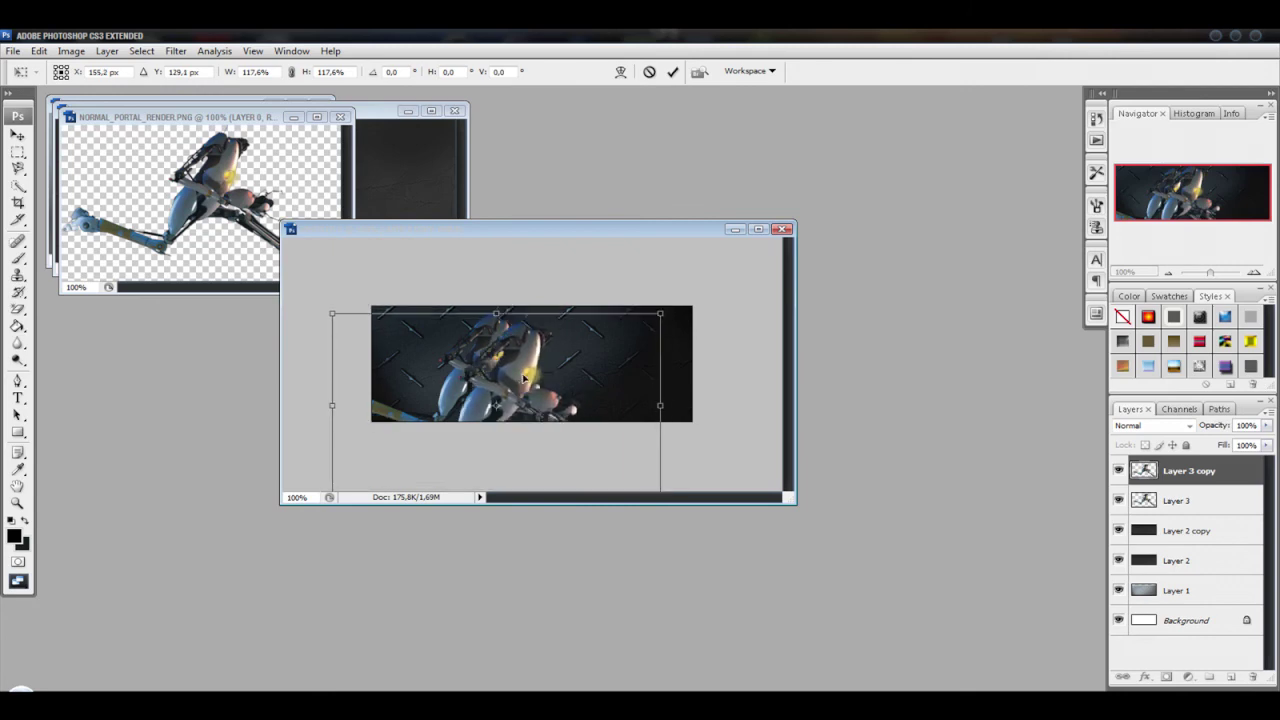
click(672, 72)
Step: Move Layer 3 copy below Layer 3 and set its opacity to 13%
drag(1192, 482, 1190, 510)
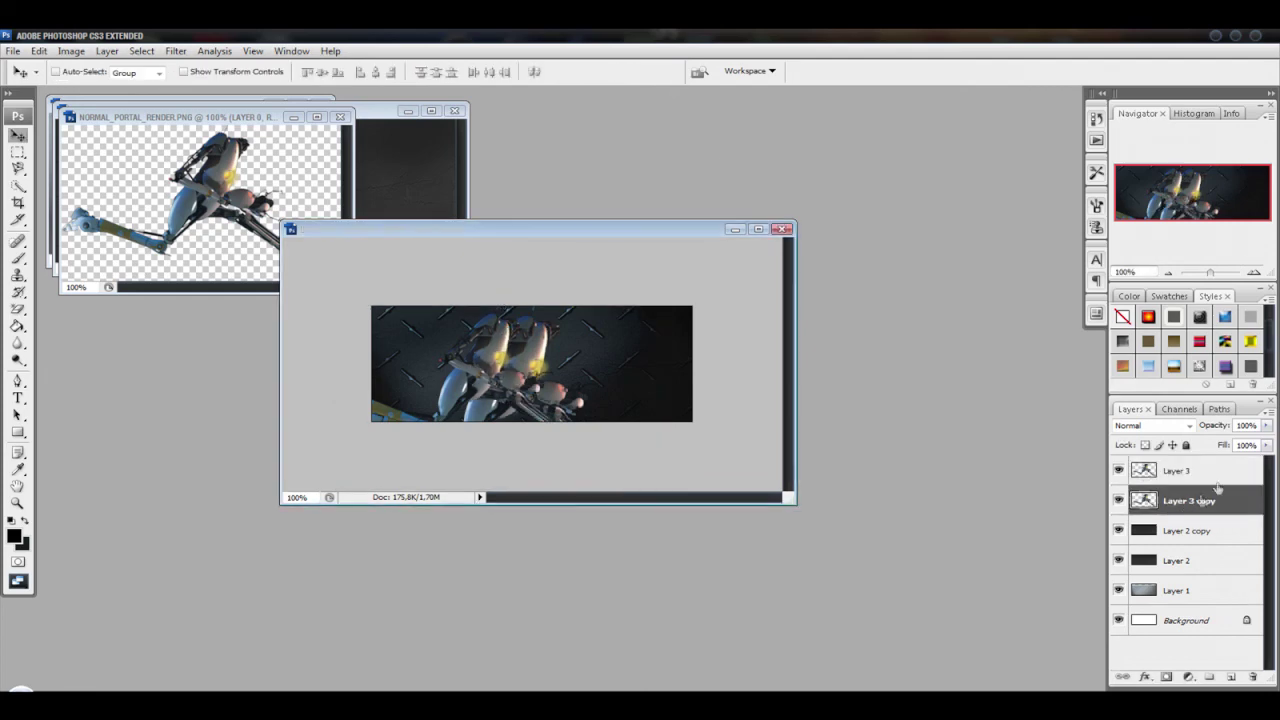
click(1268, 428)
drag(1266, 446, 1199, 447)
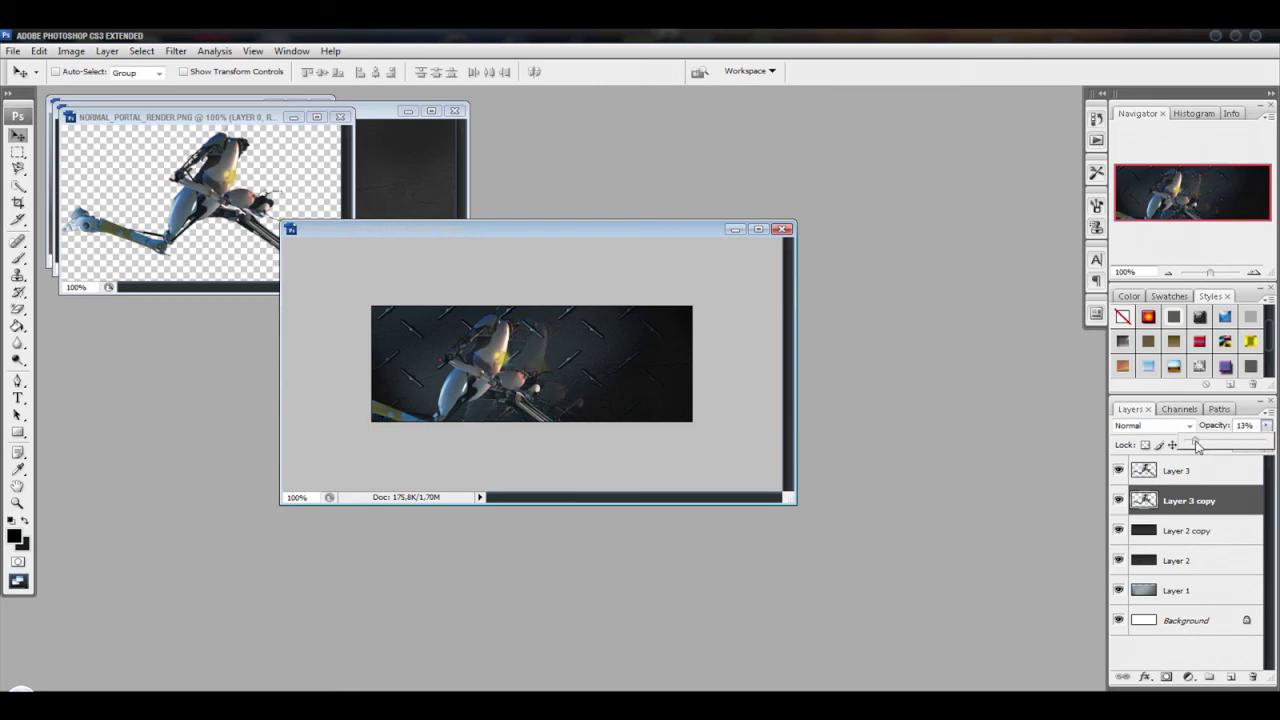
click(545, 372)
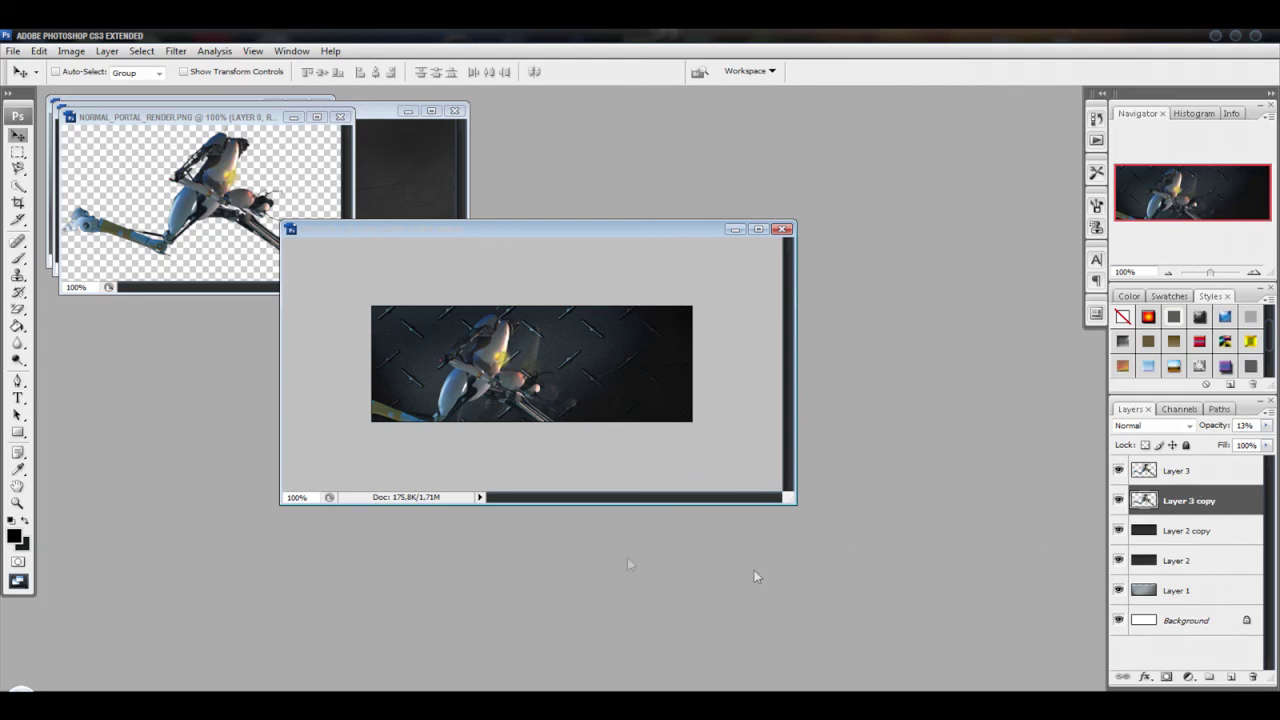
Step: Open TEXTURE5 and drag the blue streak into the banner as Layer 4
click(13, 52)
click(35, 81)
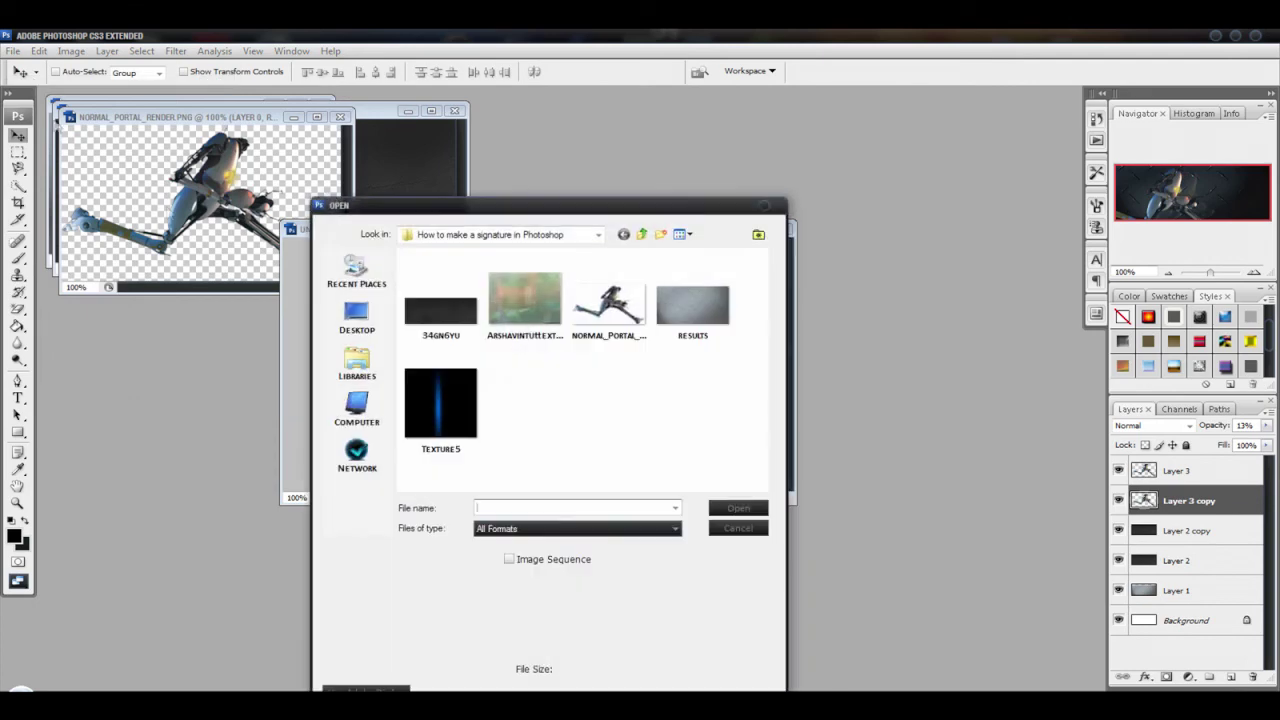
double_click(440, 405)
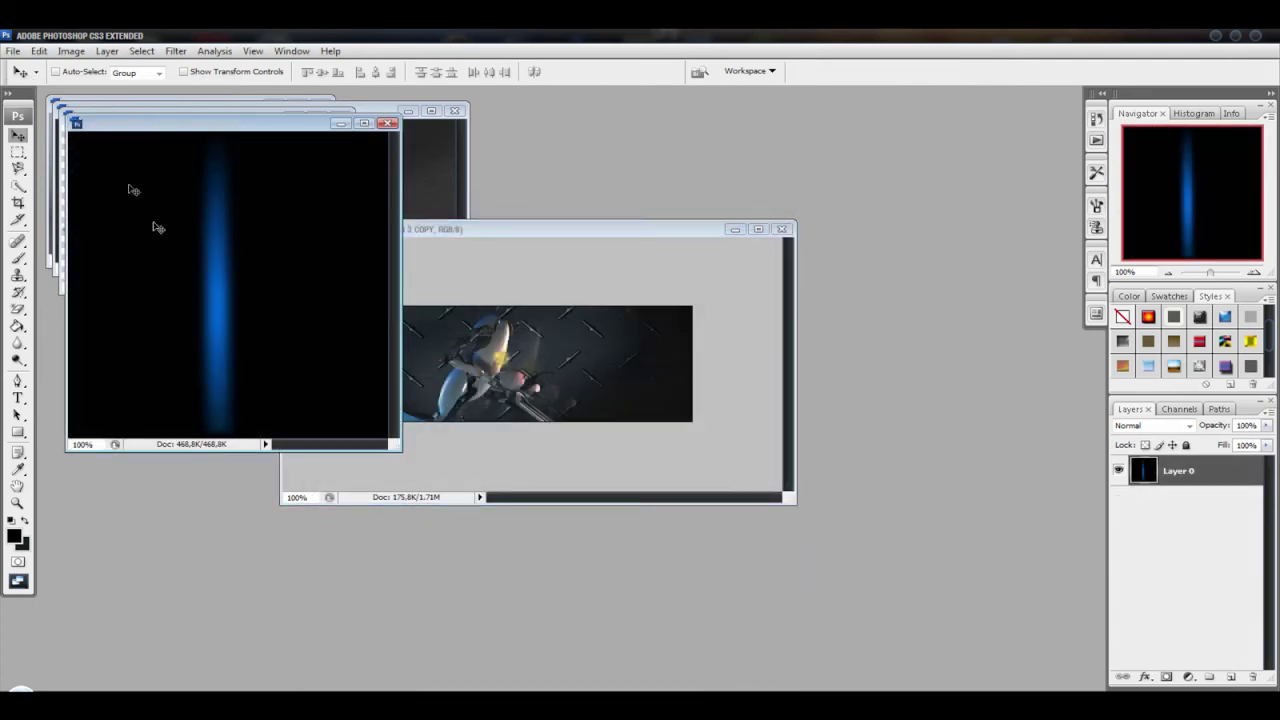
mouse_move(155, 130)
mouse_down()
mouse_move(204, 158)
mouse_move(215, 191)
mouse_up()
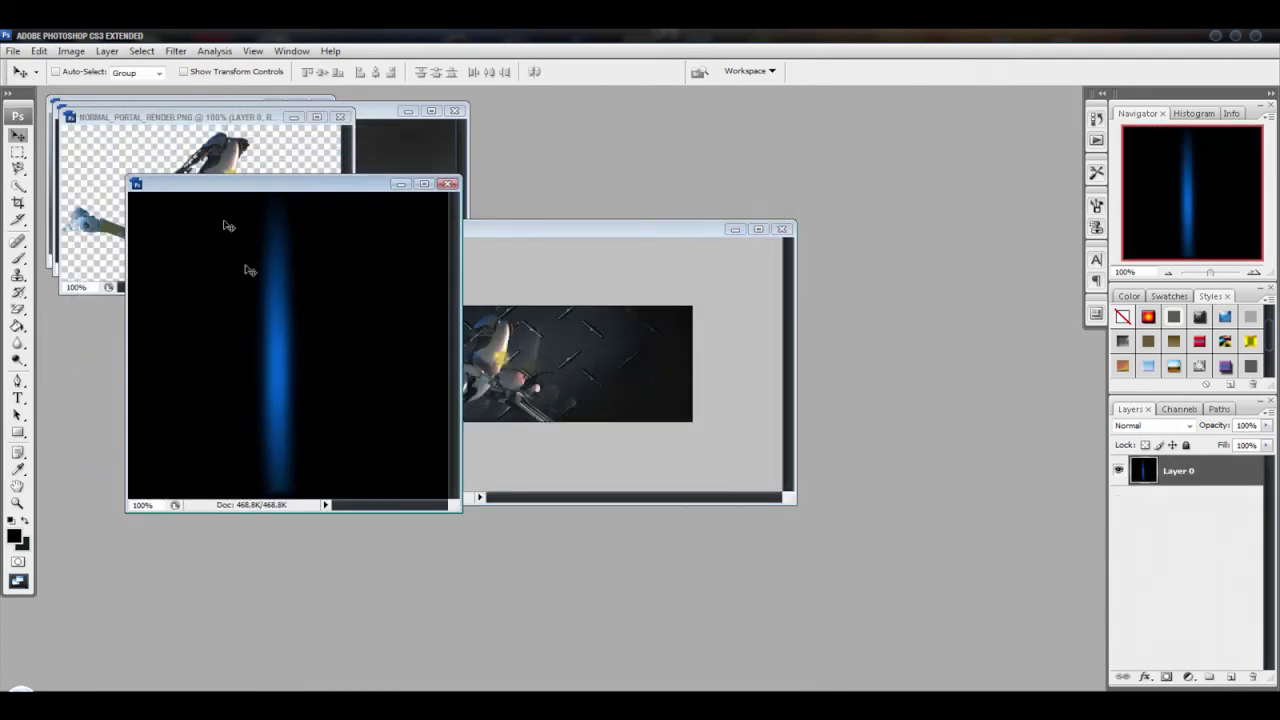
drag(276, 316, 558, 364)
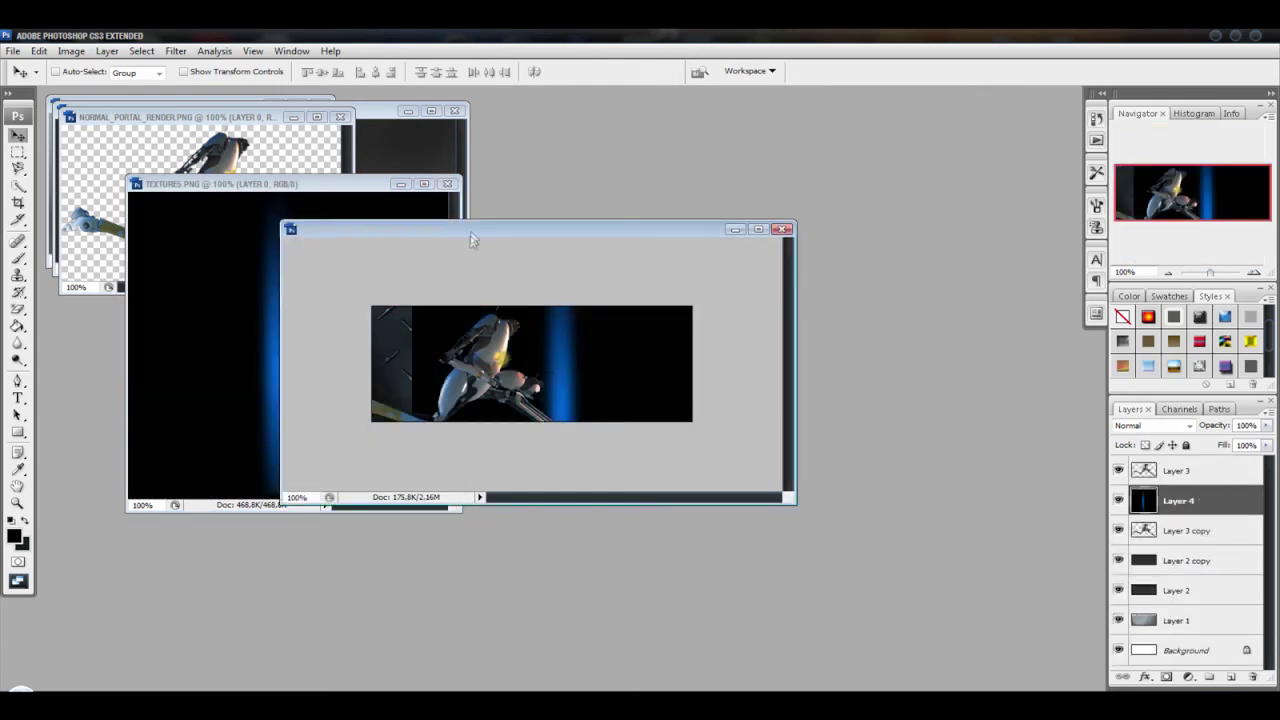
Step: Minimize the four extra image windows, leaving only the banner document
click(400, 184)
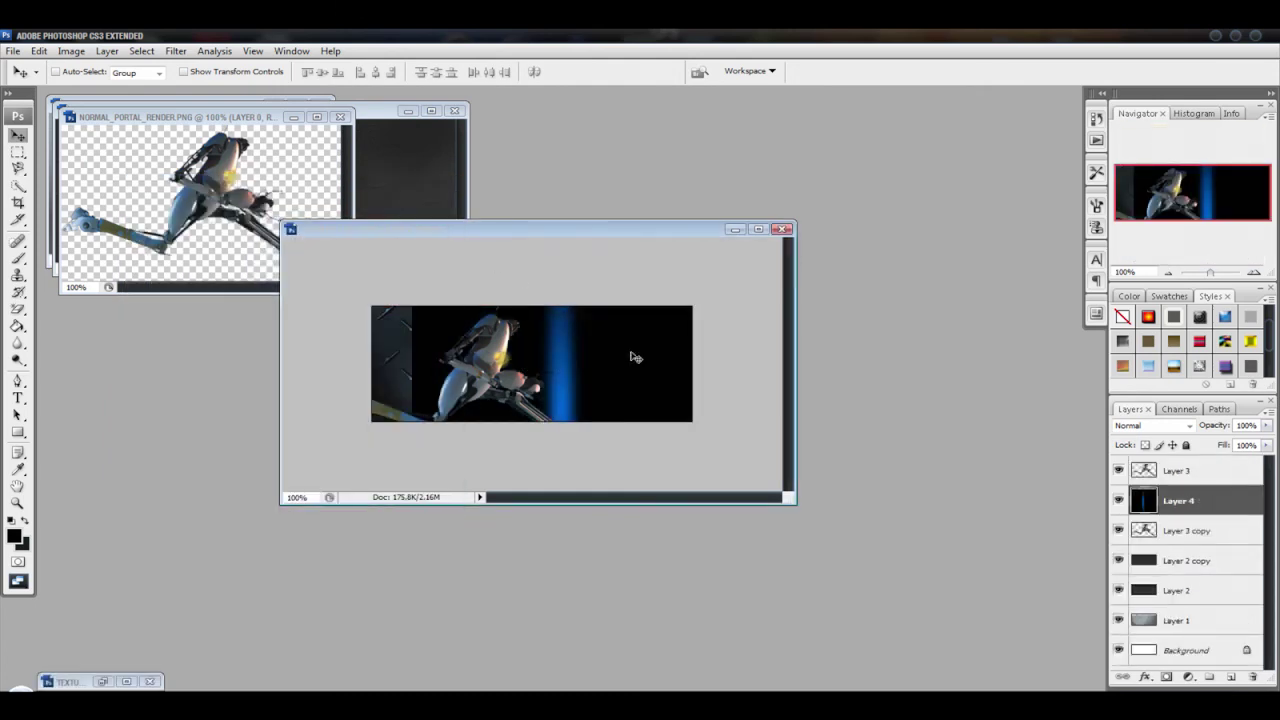
click(293, 117)
click(408, 111)
click(267, 104)
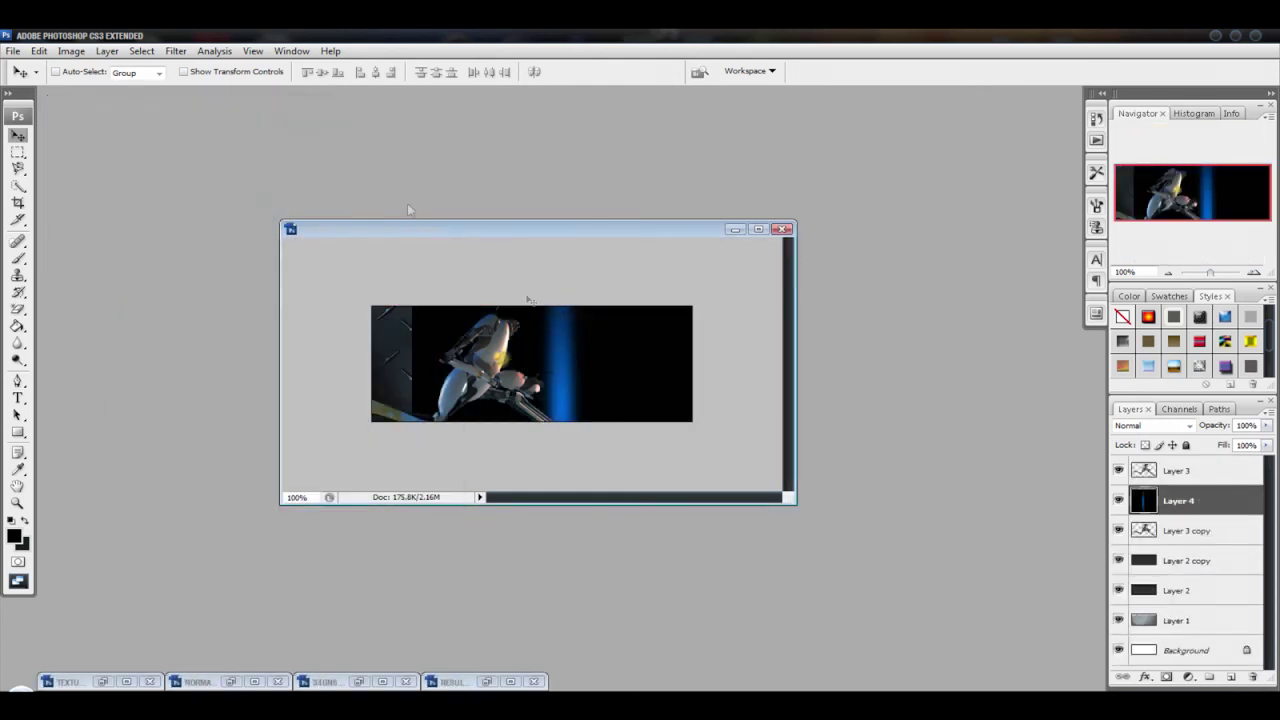
drag(610, 366, 628, 365)
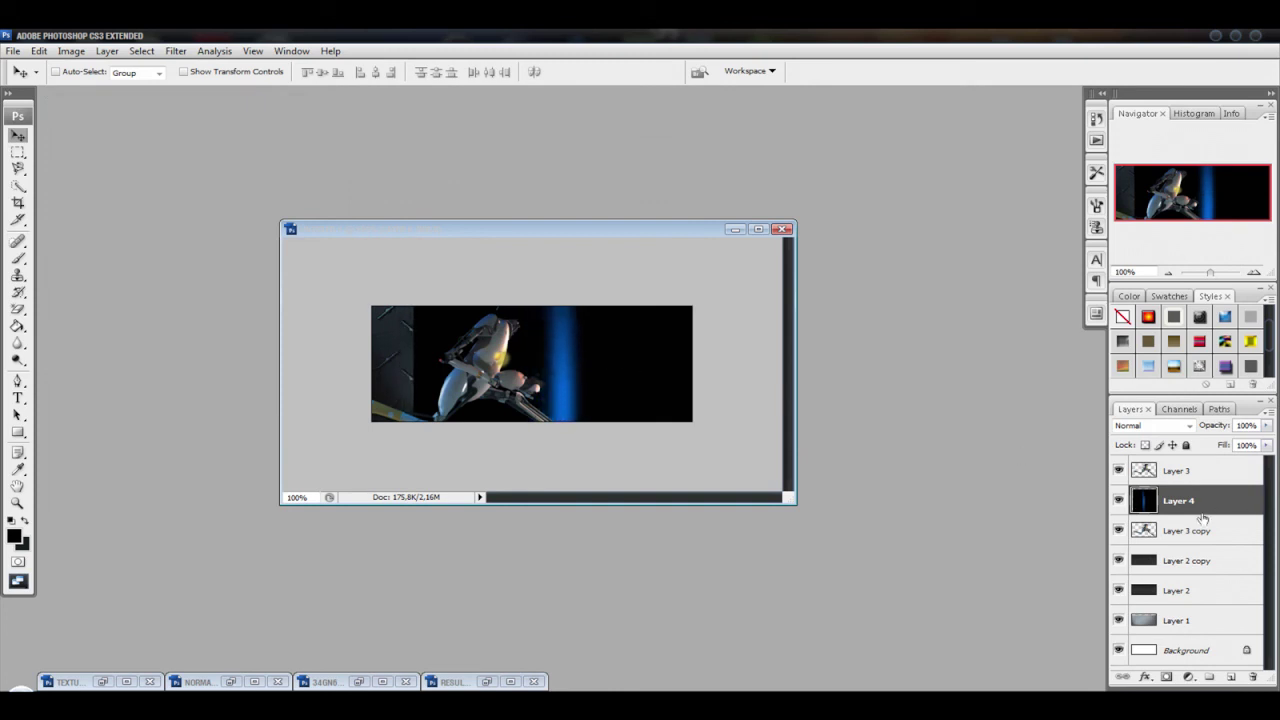
Step: Move Layer 4 to the top of the layer stack and set its blend mode to Screen
drag(1187, 503, 1182, 468)
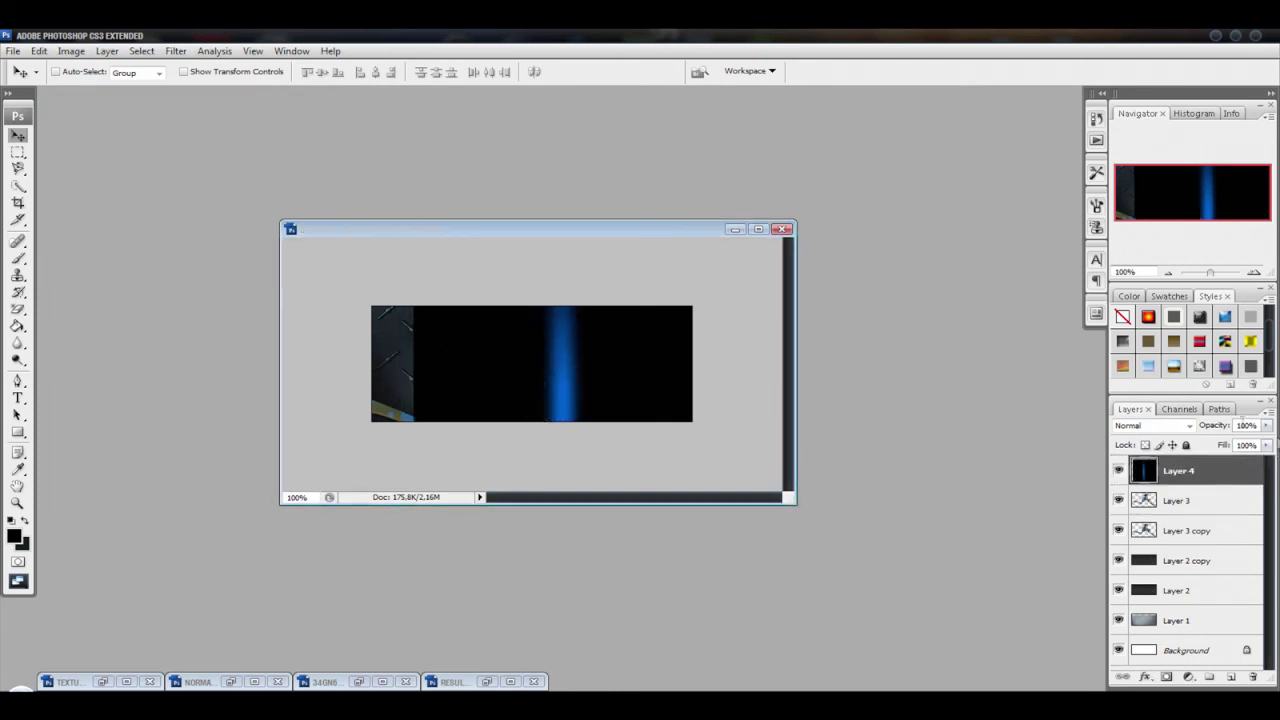
click(1180, 425)
click(1131, 176)
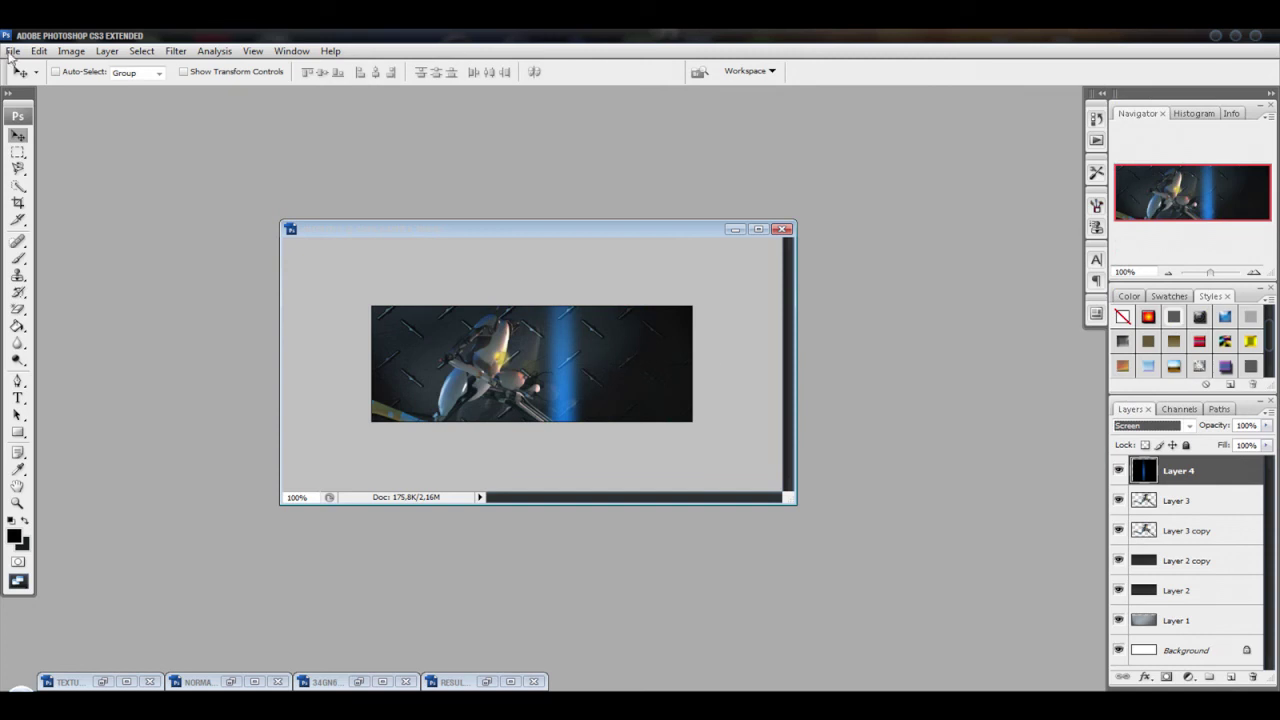
click(38, 51)
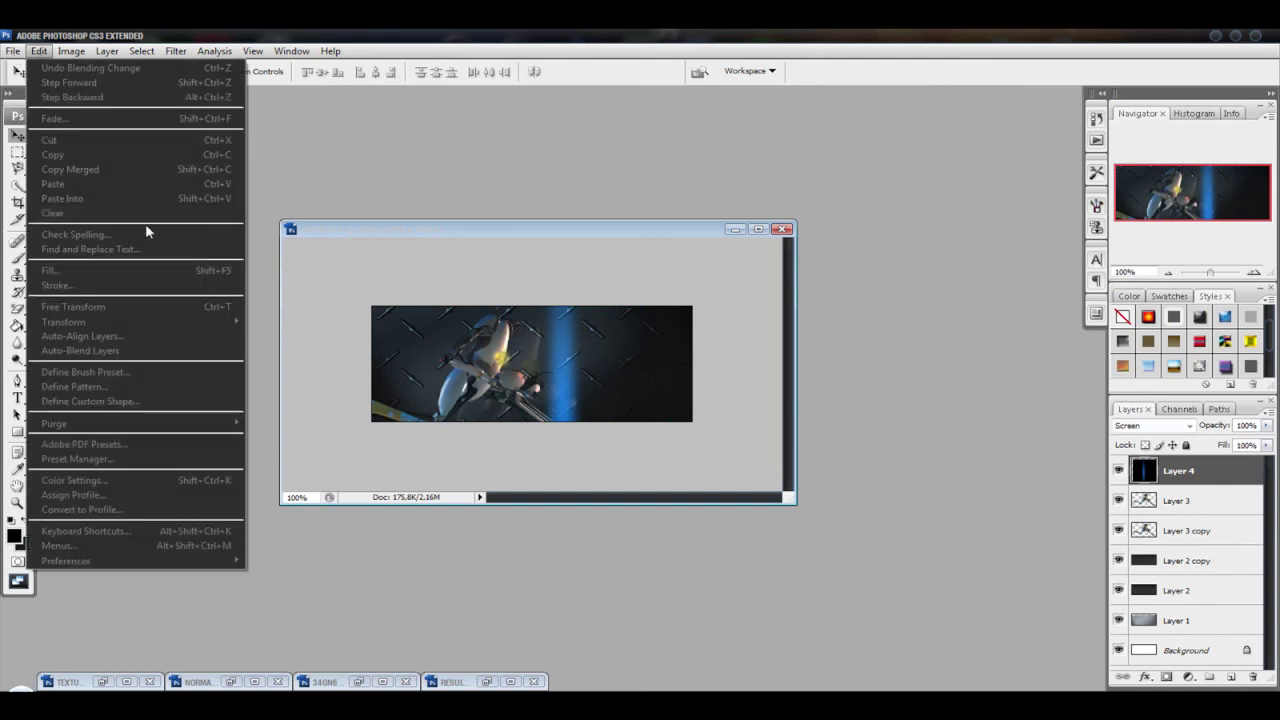
Step: Rotate the blue streak about -90°, scale it to 64.5%, and place it lower right beneath the robot
click(105, 307)
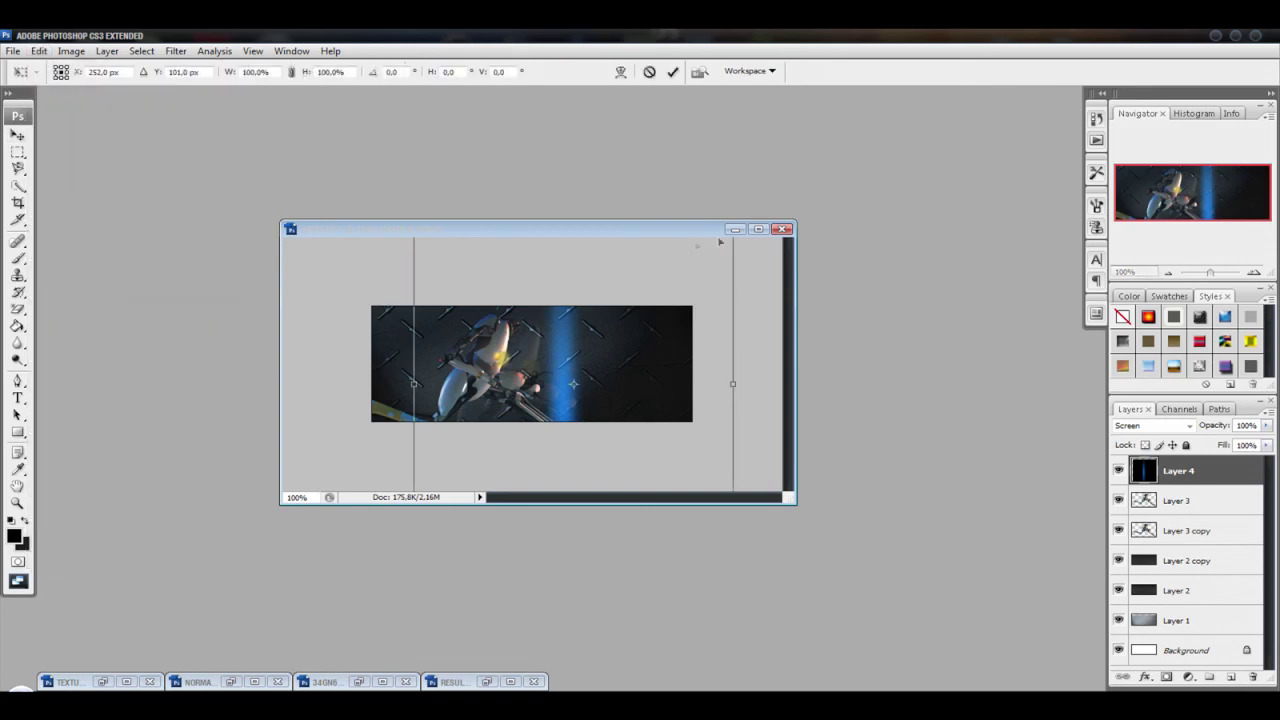
drag(787, 497, 868, 550)
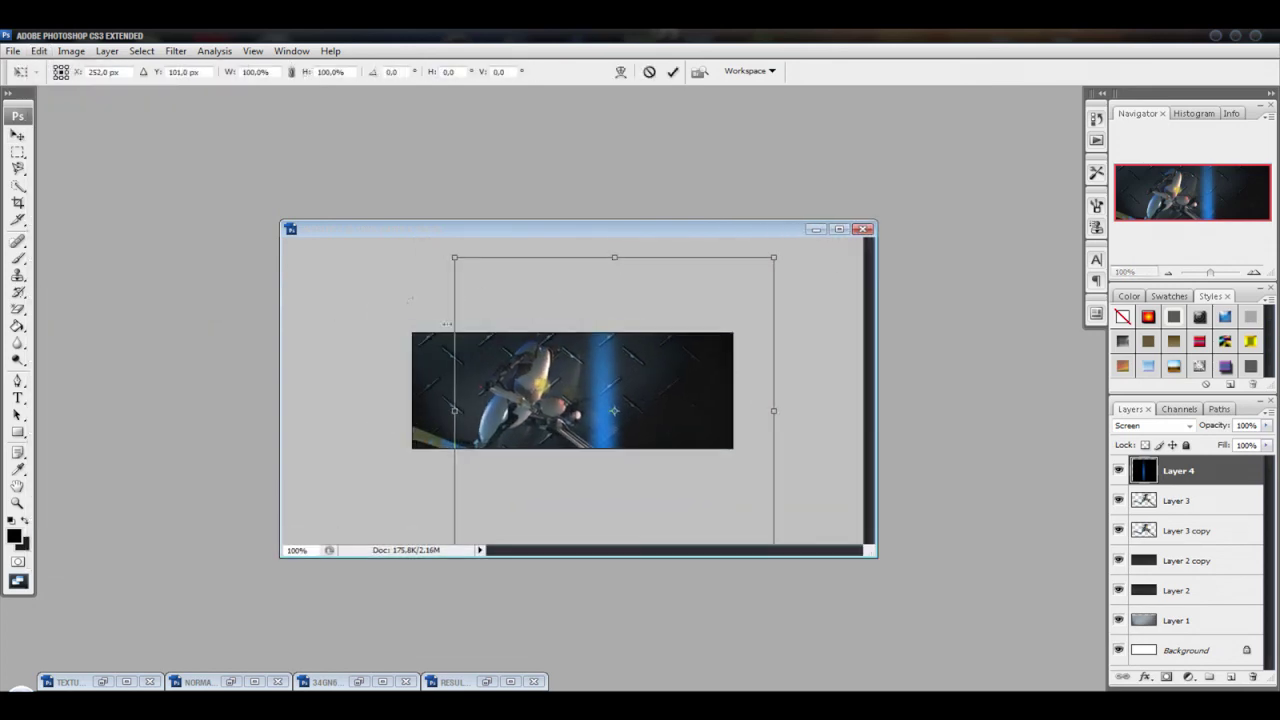
mouse_move(370, 258)
mouse_down()
mouse_move(330, 365)
mouse_move(474, 597)
mouse_up()
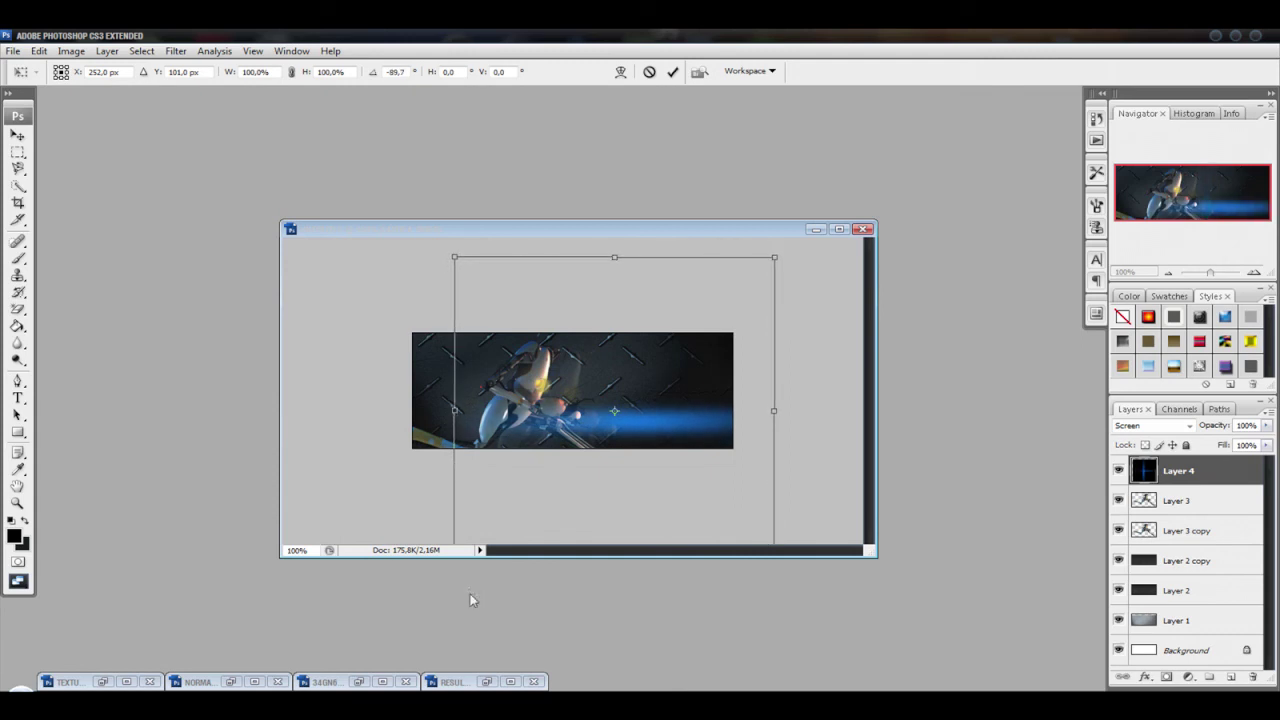
drag(621, 423, 678, 424)
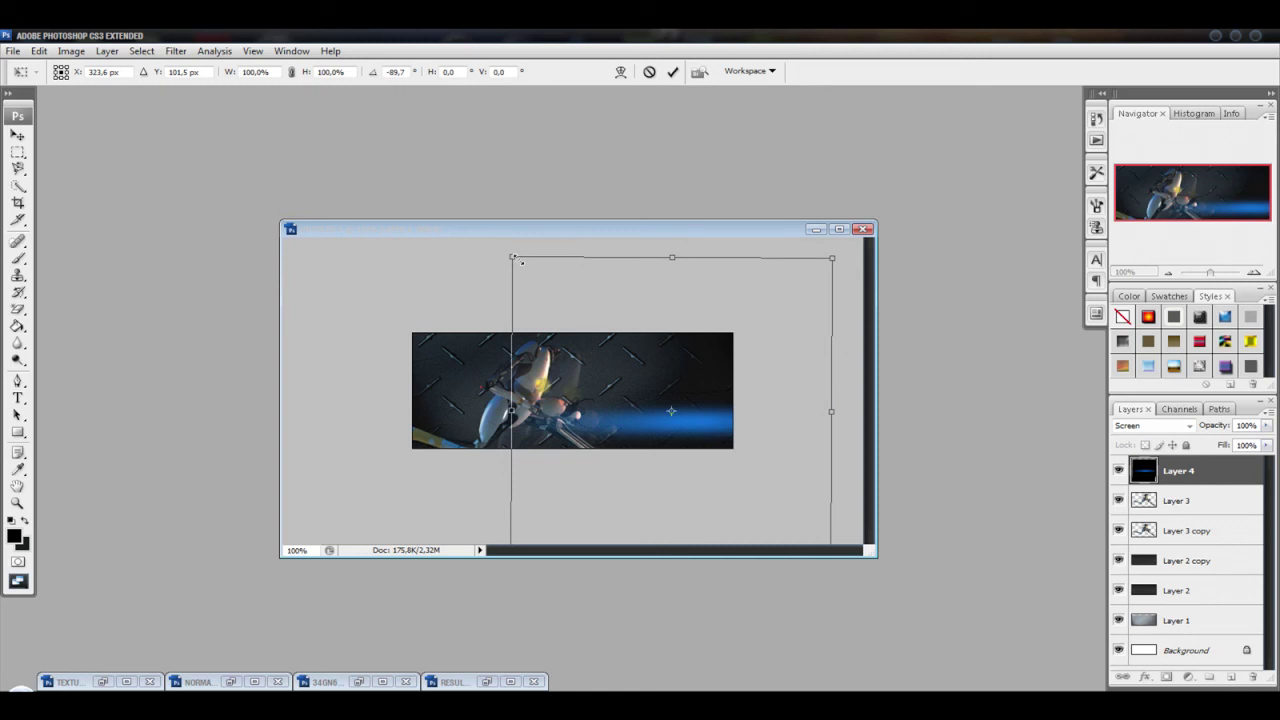
drag(513, 258, 598, 343)
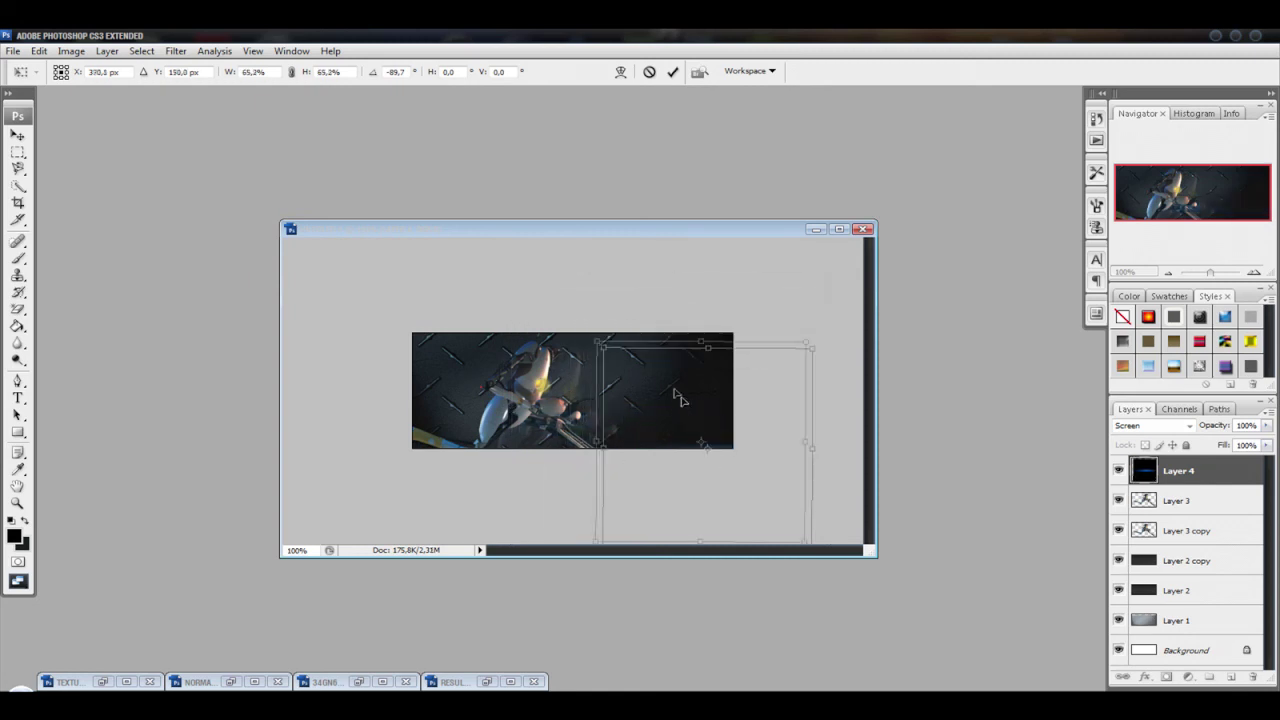
drag(677, 397, 658, 374)
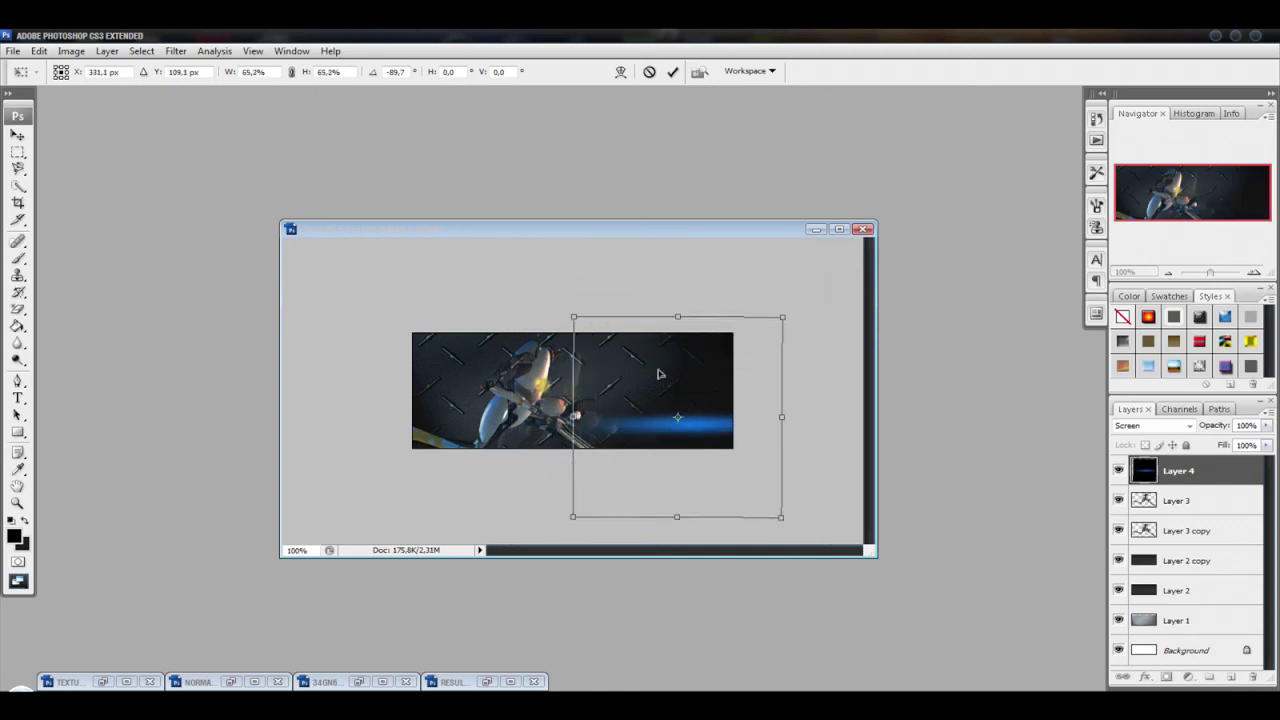
drag(658, 374, 642, 376)
key(Left)
key(Left)
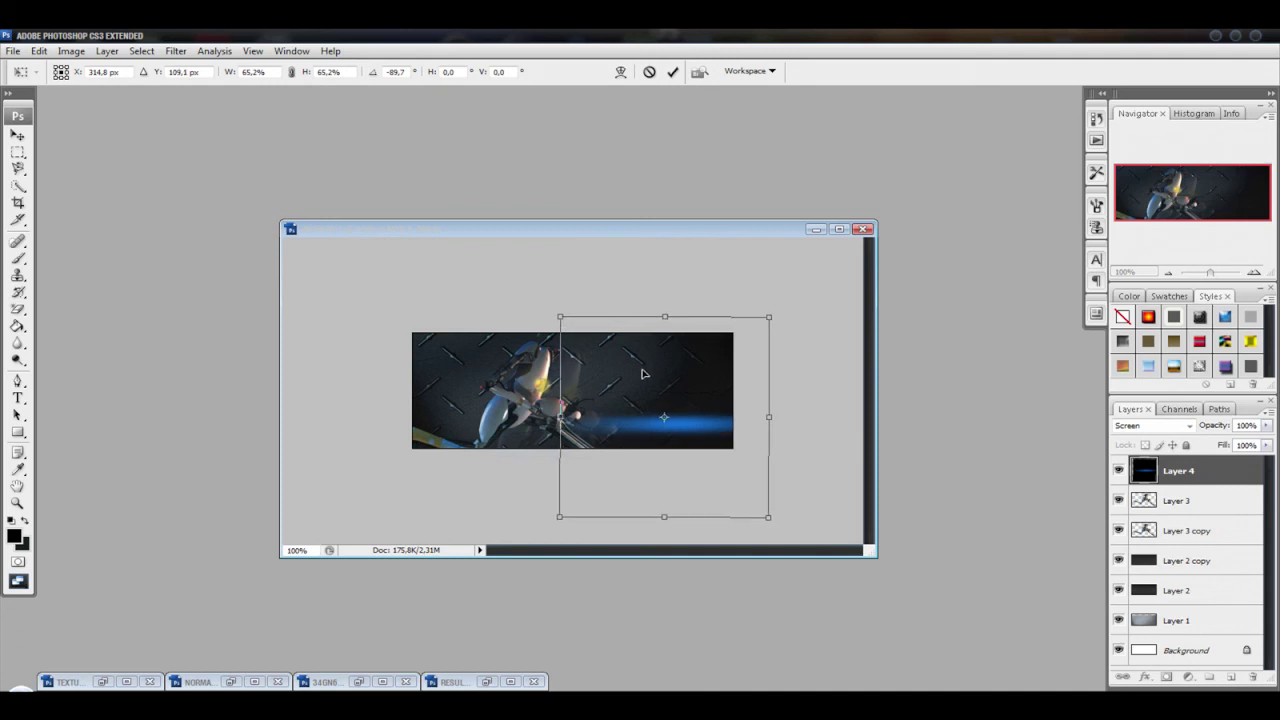
key(Down)
key(Down)
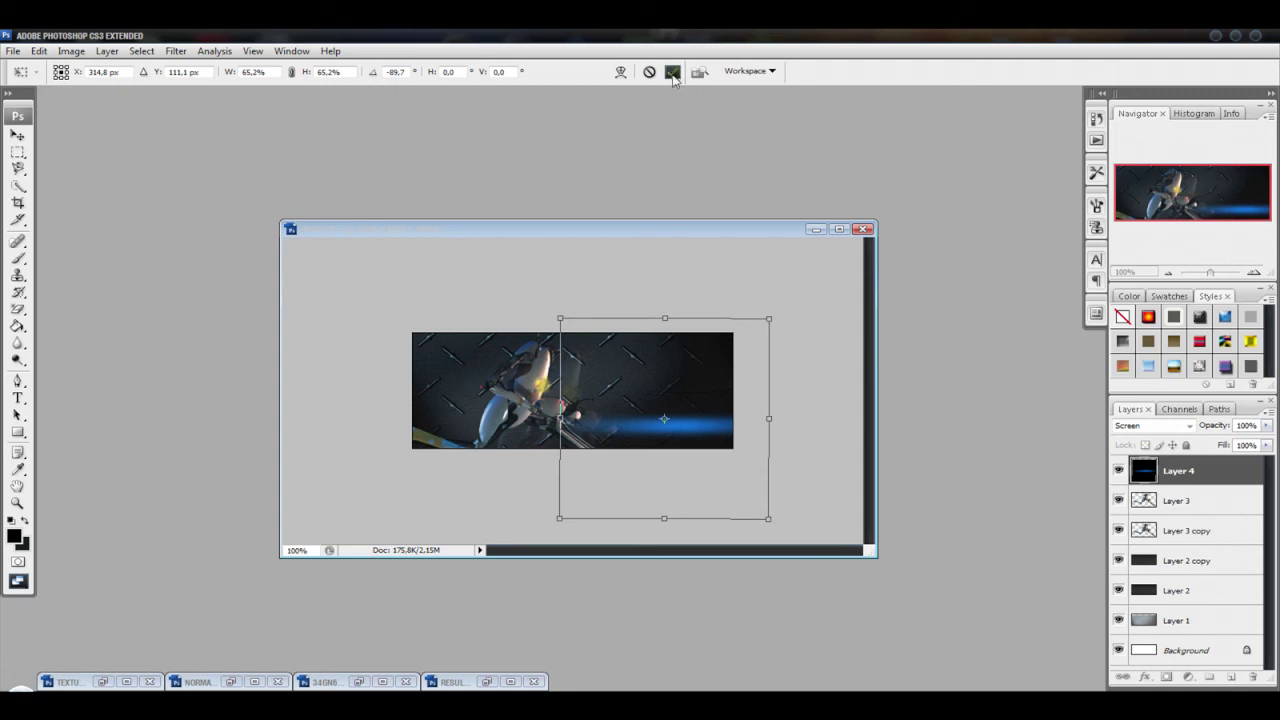
drag(769, 318, 766, 321)
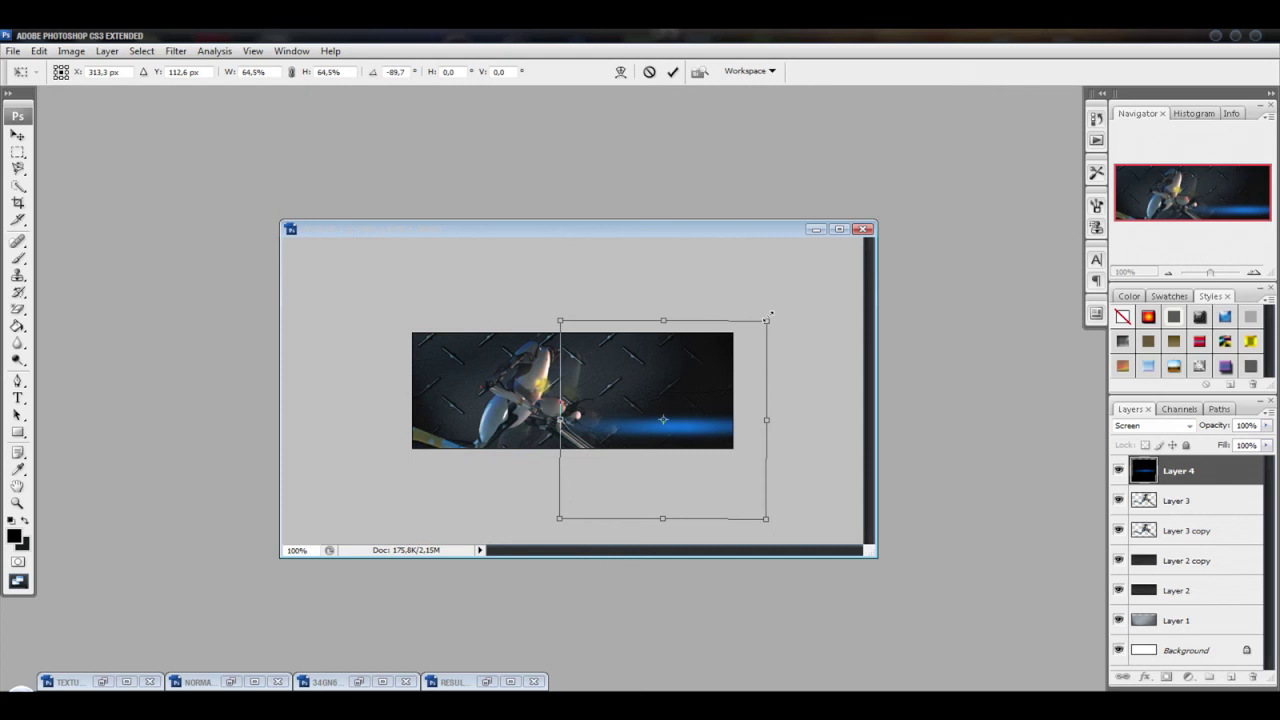
click(672, 72)
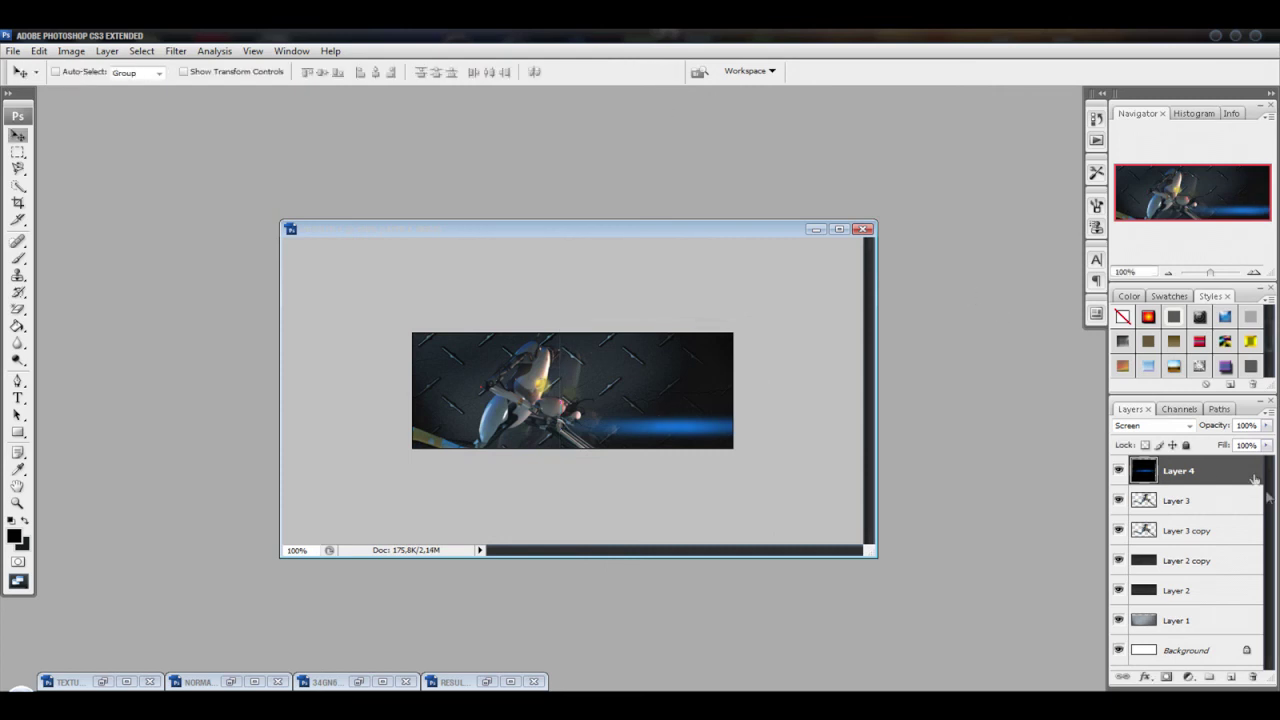
Step: Lower Layer 4's opacity to 59% for a subtler Screen-mode glow
click(1266, 425)
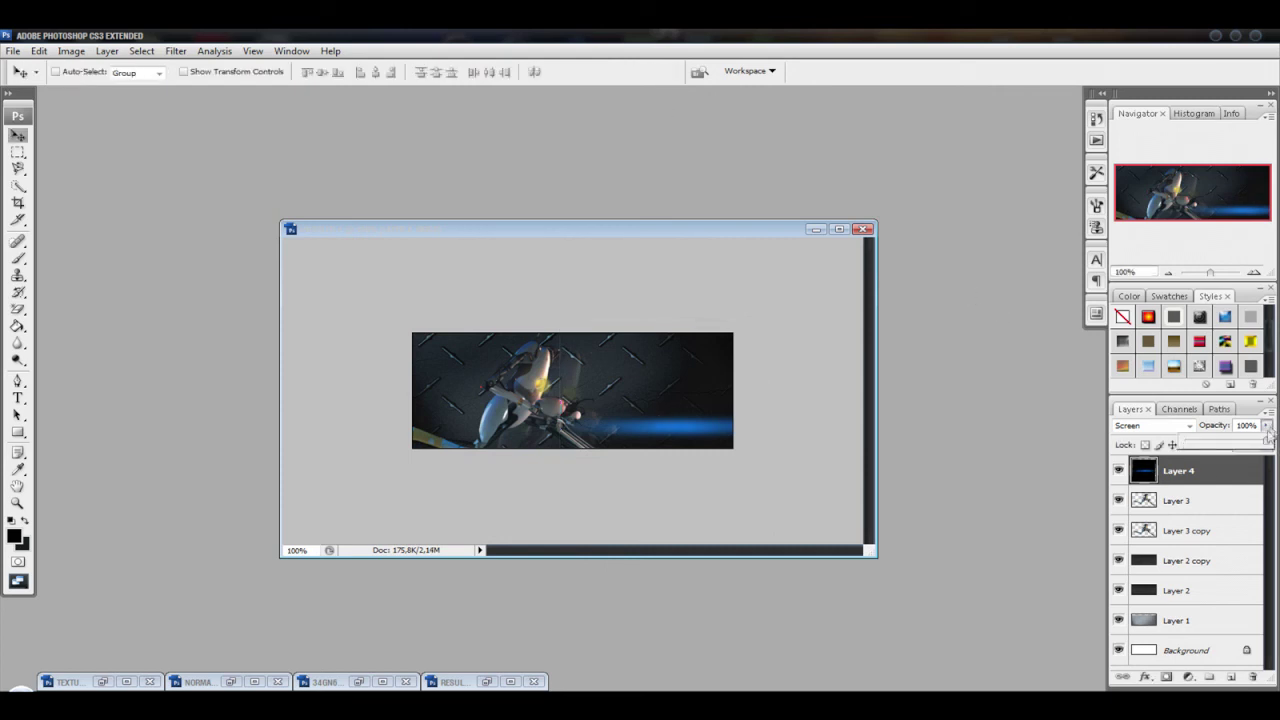
drag(1268, 446, 1244, 446)
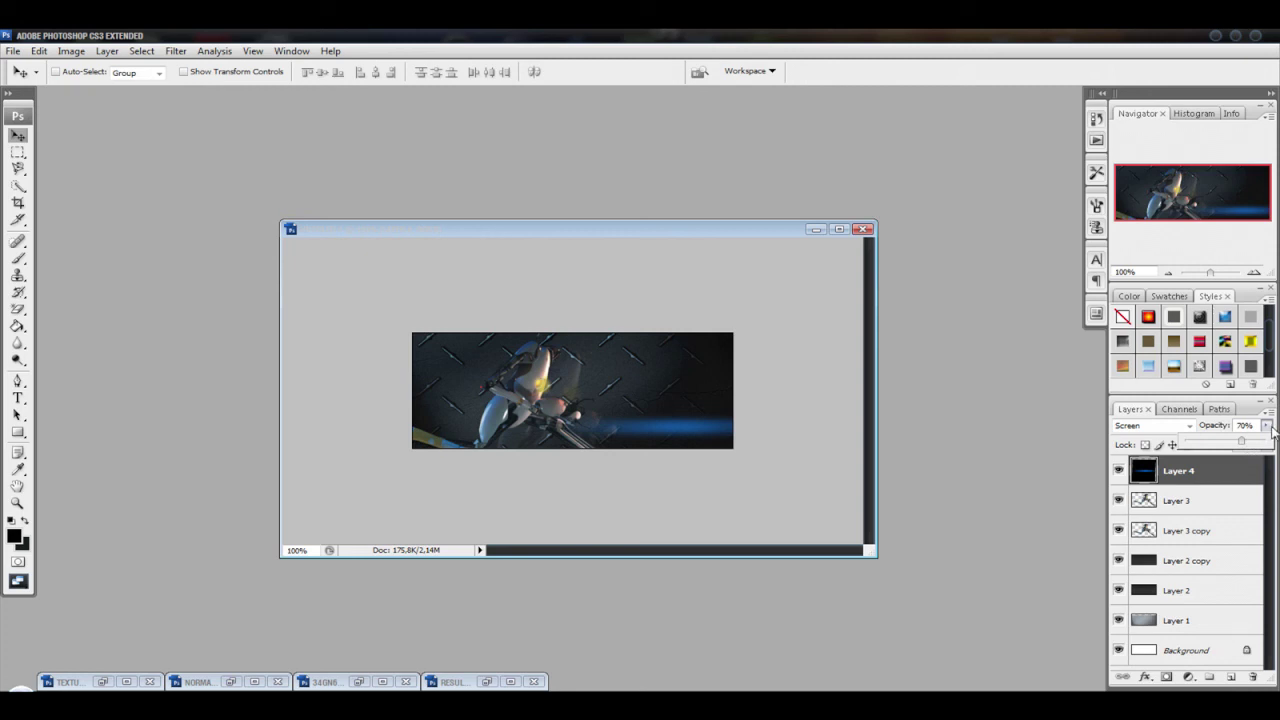
drag(1241, 446, 1234, 447)
click(1267, 428)
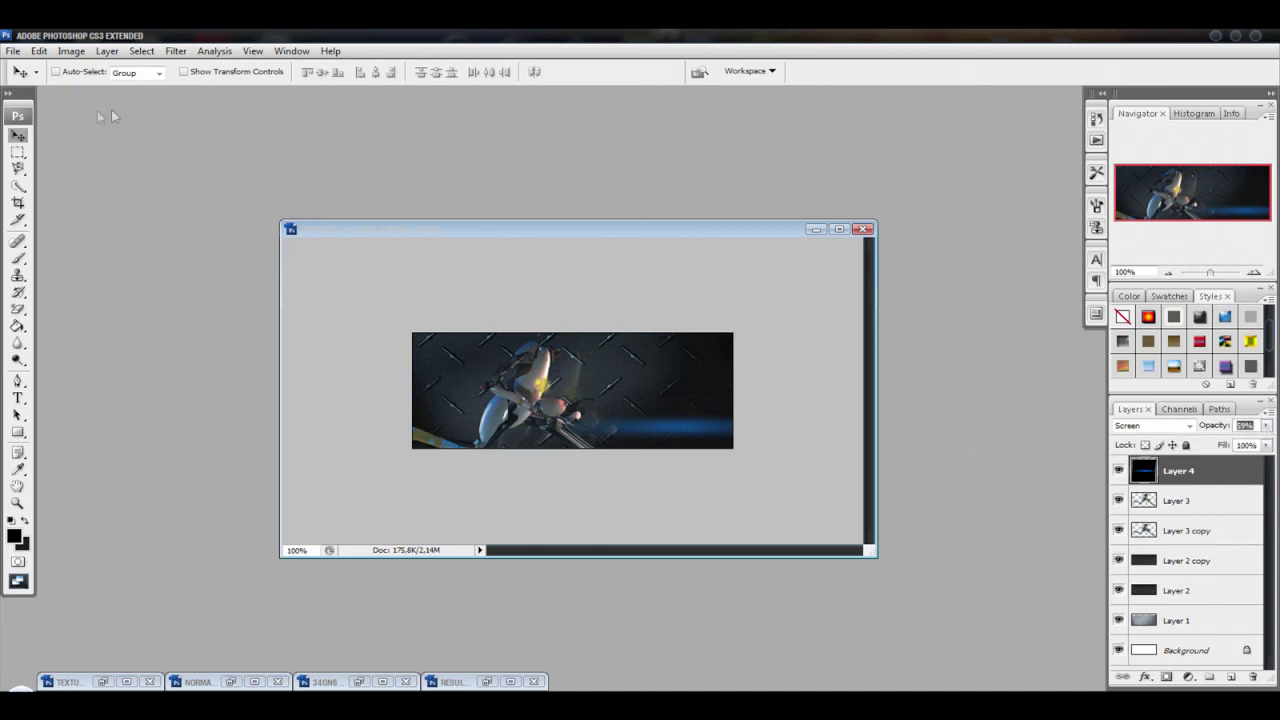
click(18, 397)
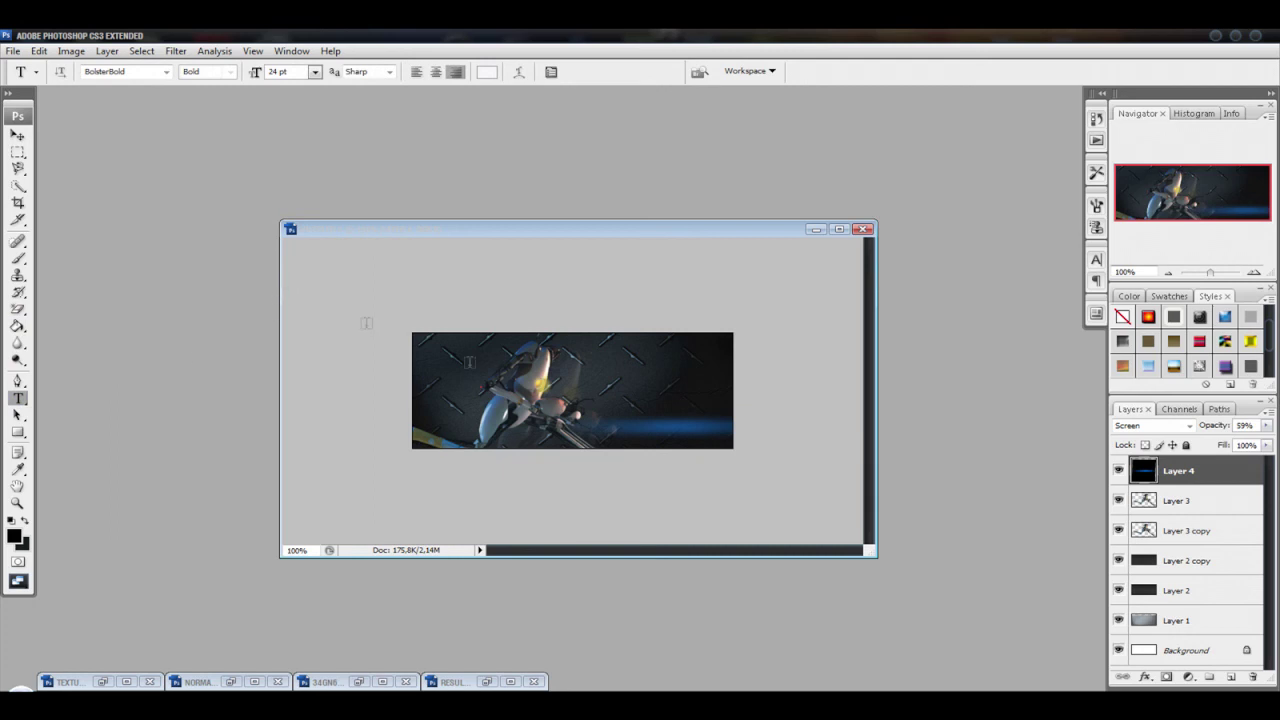
Step: Type white 'MikBok117' text, move it to the banner's lower right, and select it
click(617, 428)
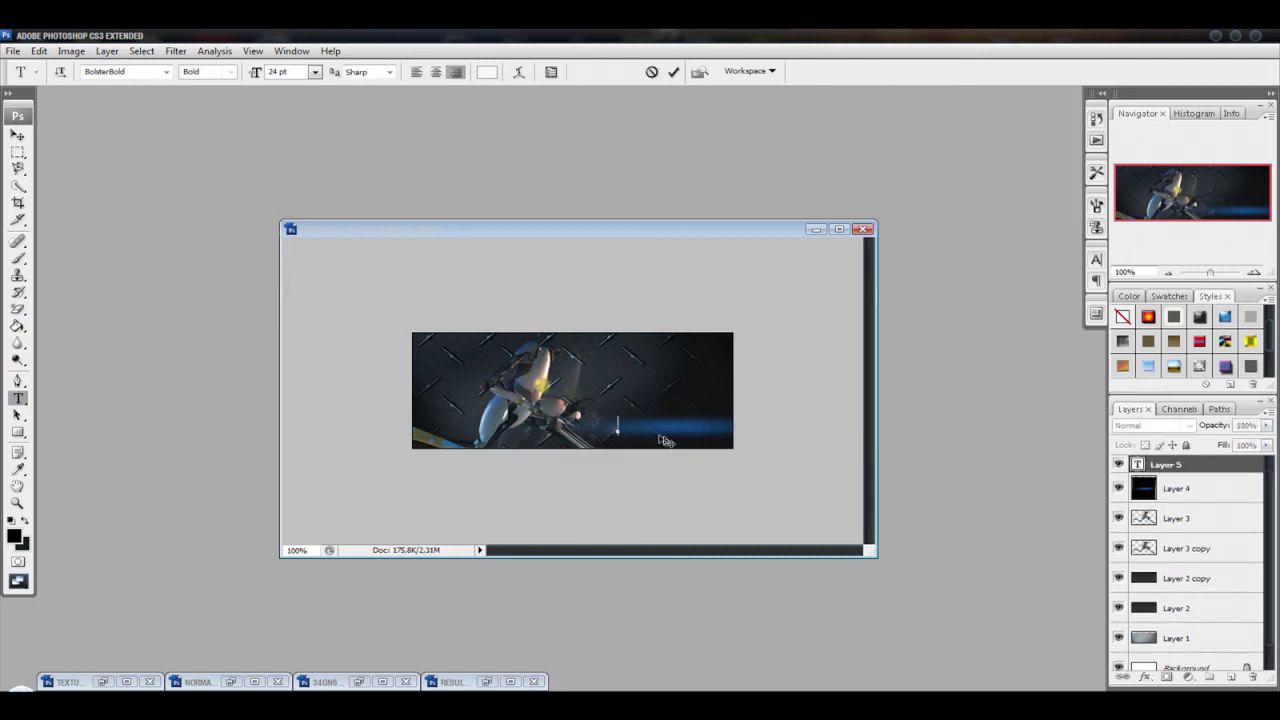
text(MikB.ok117)
mouse_move(614, 442)
mouse_down()
mouse_move(597, 449)
mouse_move(692, 447)
mouse_move(520, 448)
mouse_move(696, 447)
mouse_up()
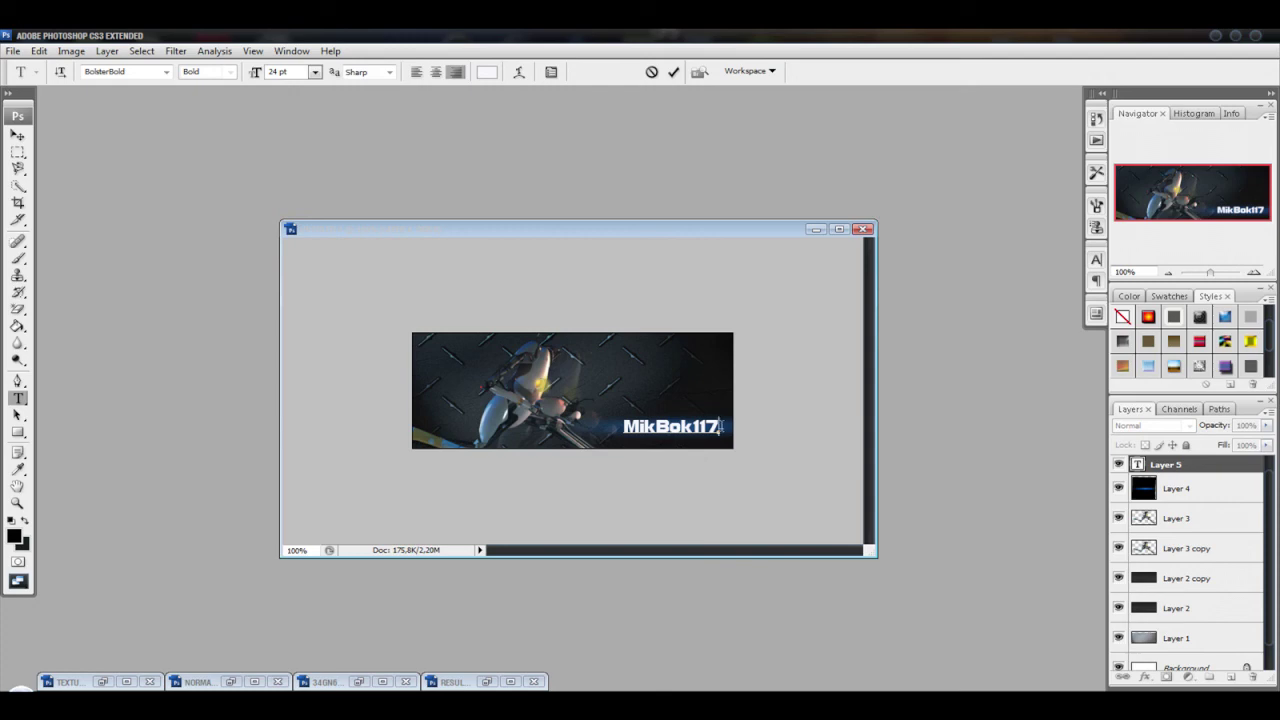
drag(720, 427, 625, 425)
click(486, 72)
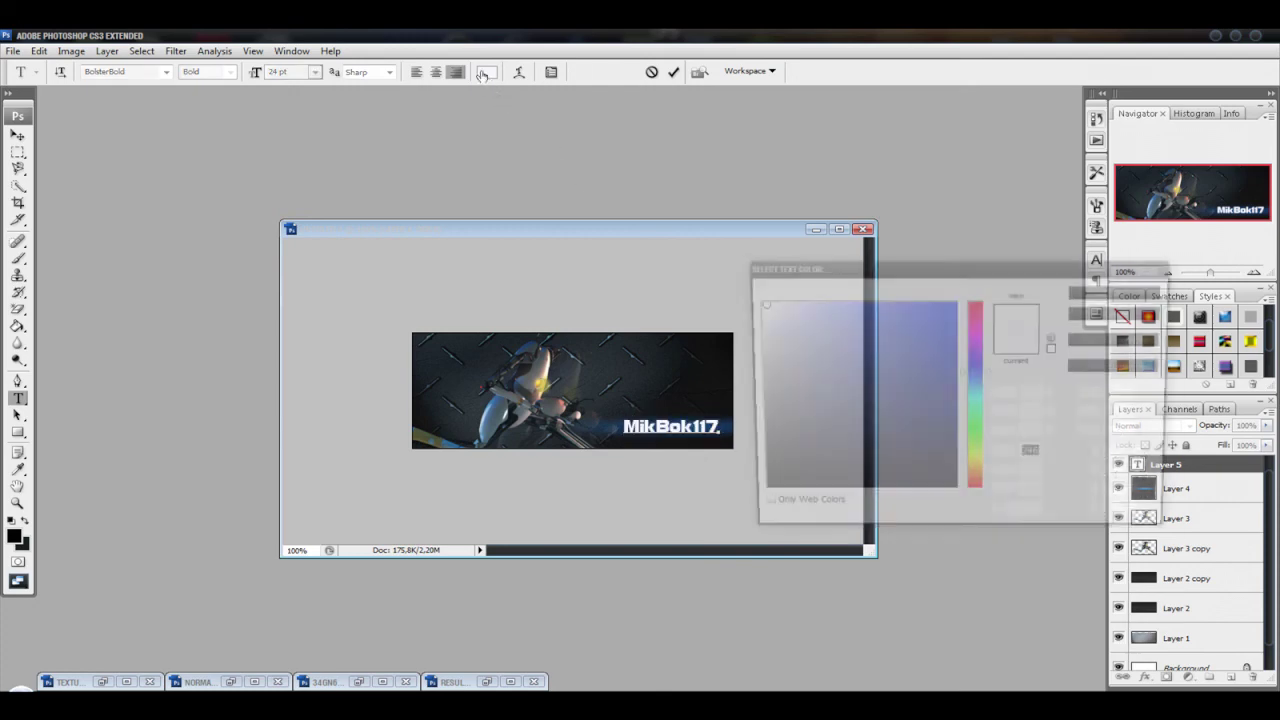
Step: Recolour the MikBok117 text to steel blue #4e7aac, starting from a blue sampled in the banner
click(729, 422)
mouse_move(919, 420)
mouse_down()
mouse_move(815, 410)
mouse_move(849, 387)
mouse_up()
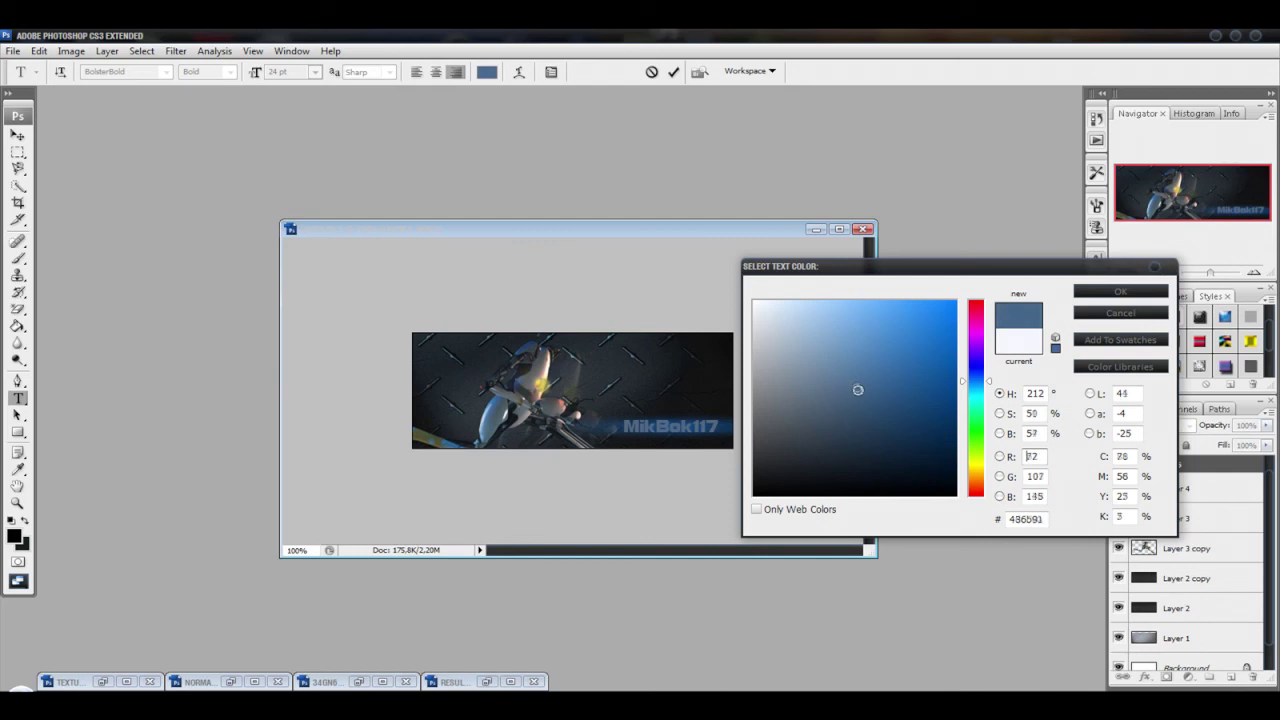
drag(849, 387, 865, 364)
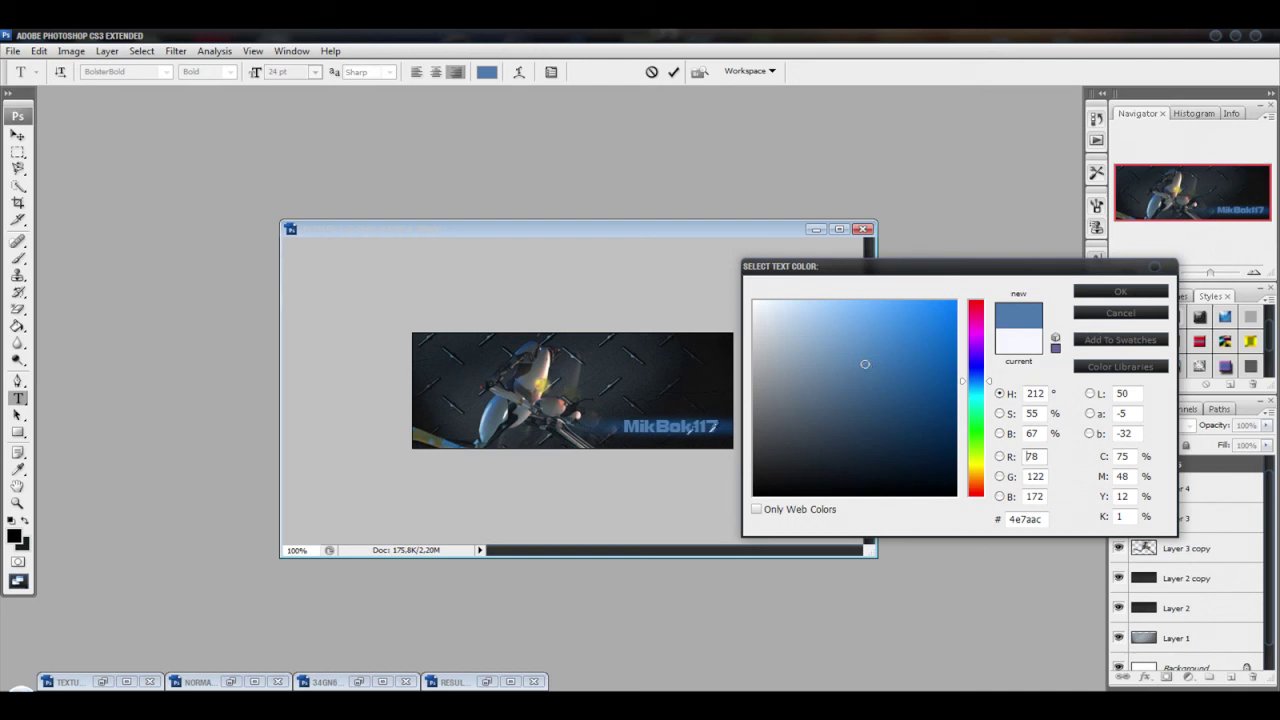
click(1104, 297)
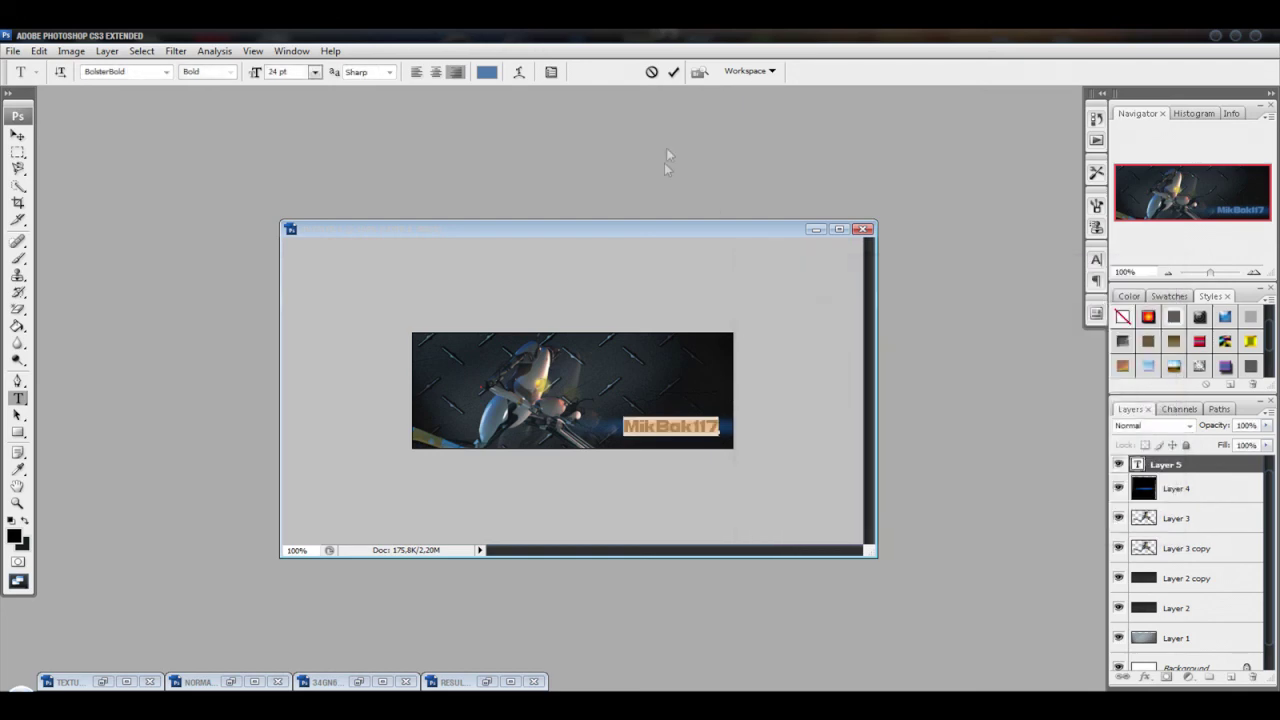
Step: Keep BolsterBold as the font and commit the MikBok117 text edit
click(165, 73)
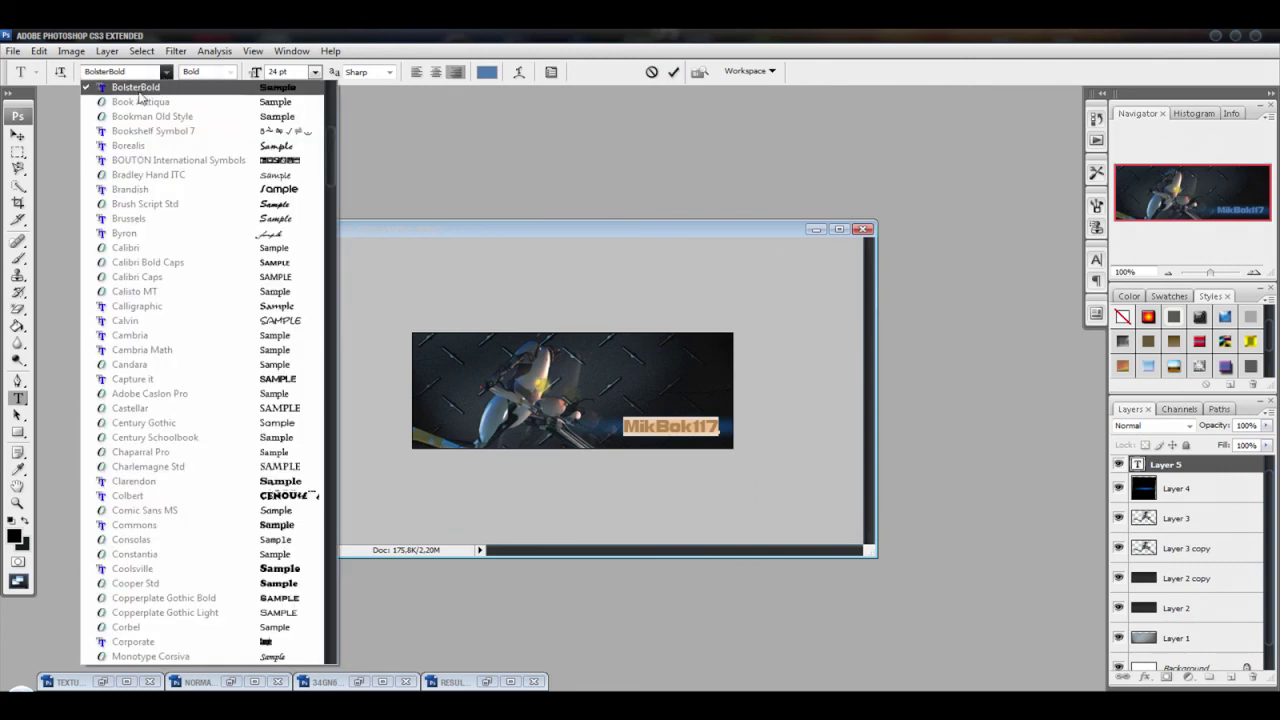
click(132, 90)
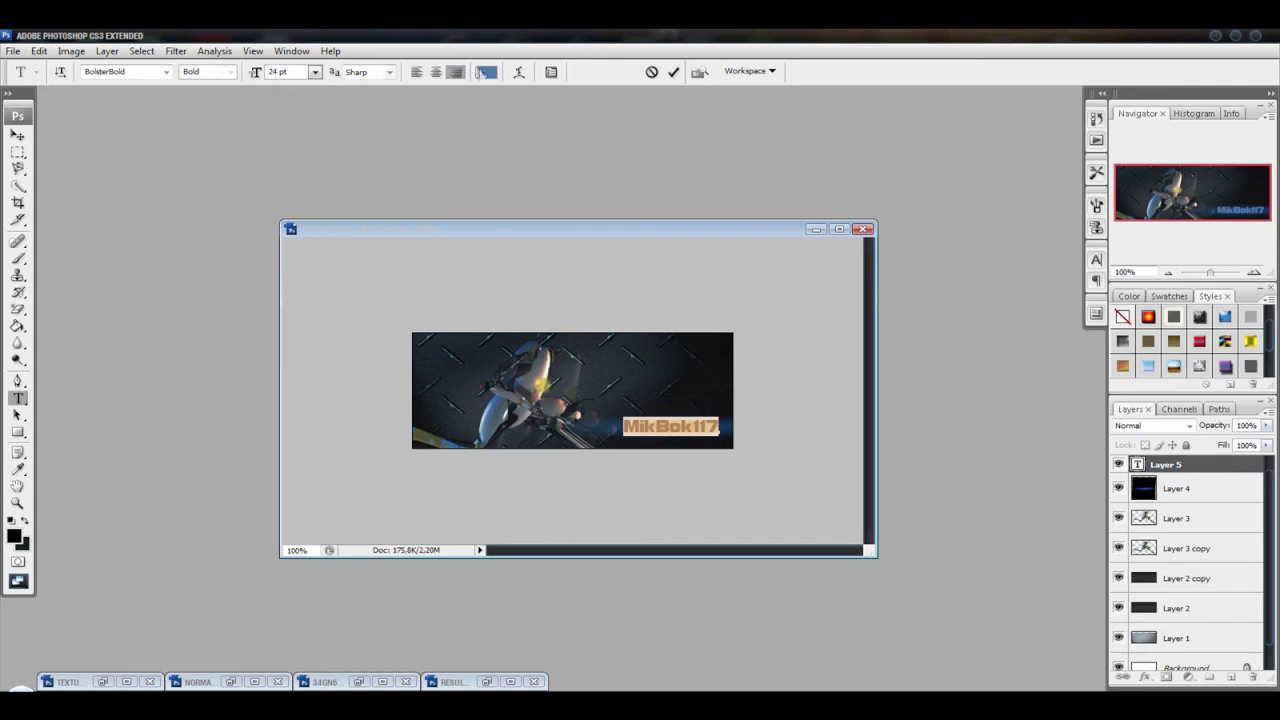
click(673, 73)
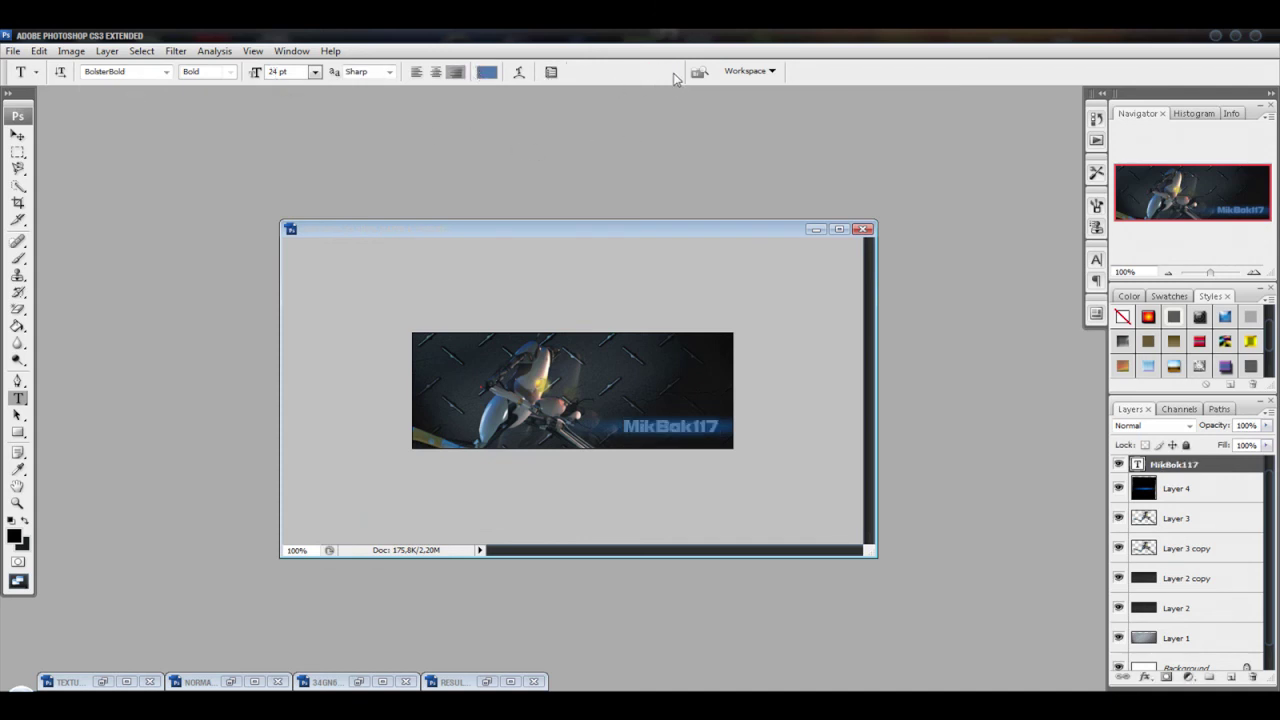
right_click(1188, 466)
click(1057, 280)
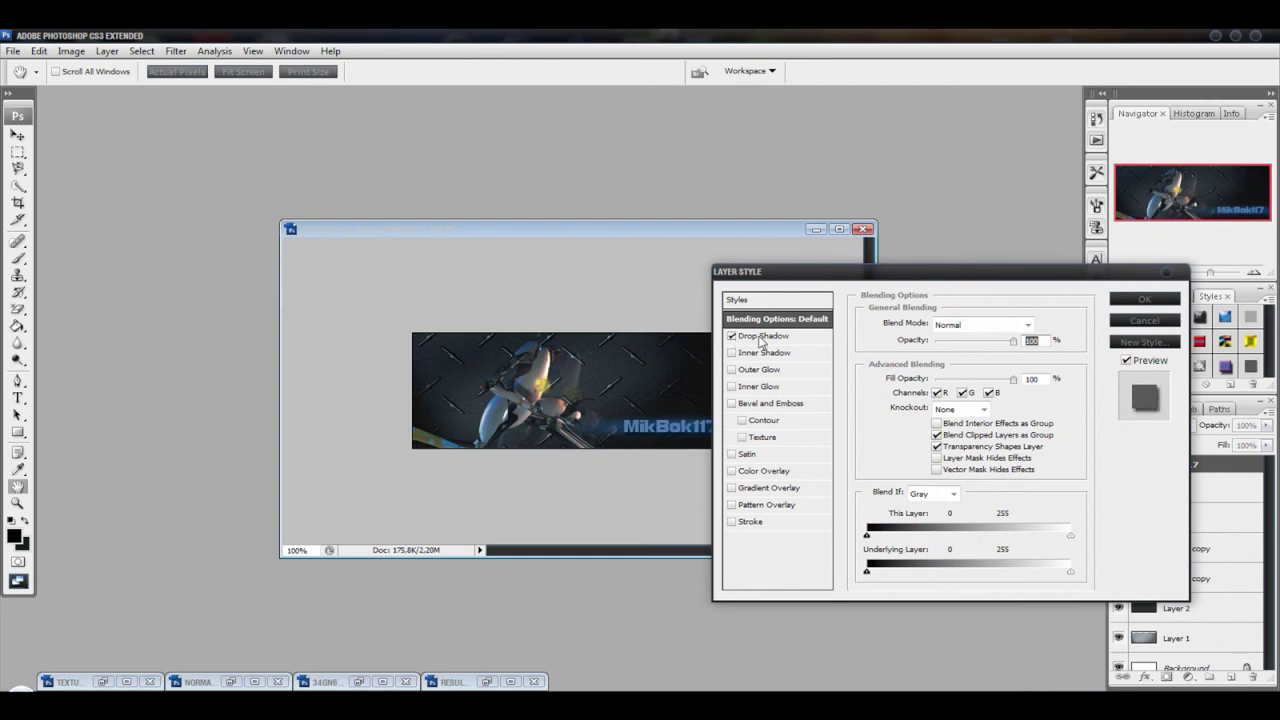
Step: Enable a Drop Shadow on MikBok117 coloured bright blue #225ea5
click(758, 340)
click(1029, 325)
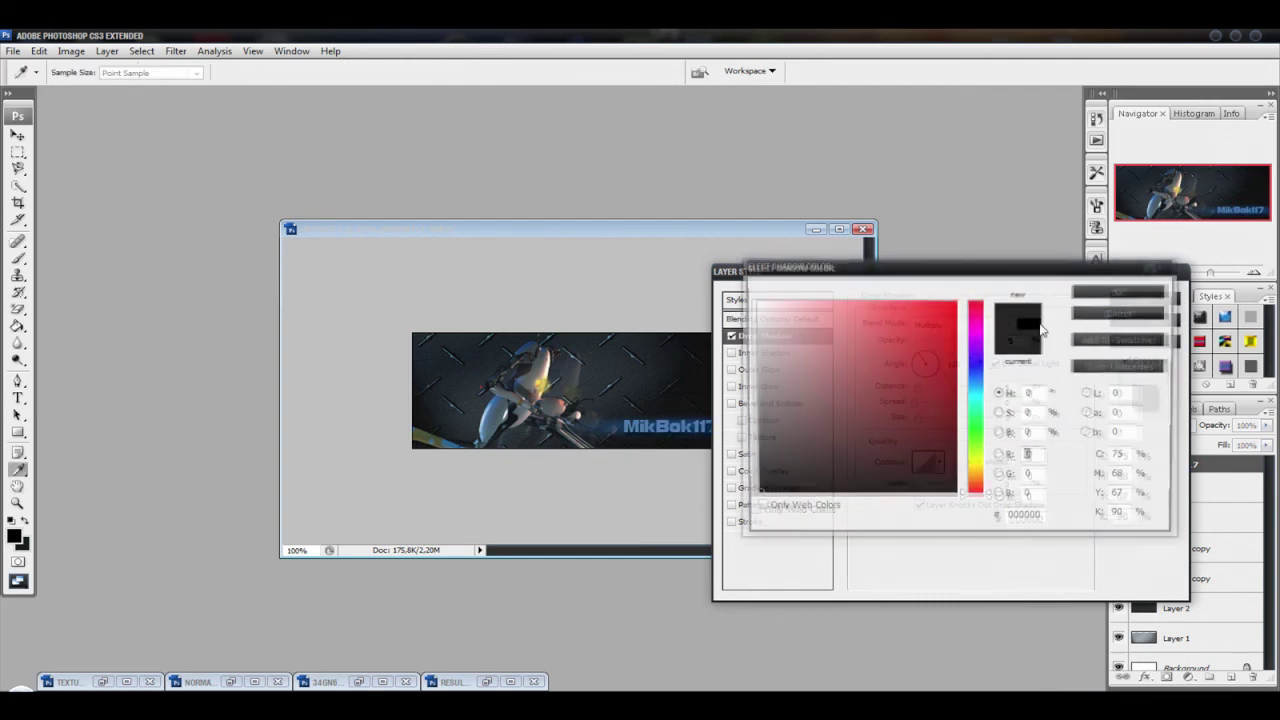
click(624, 424)
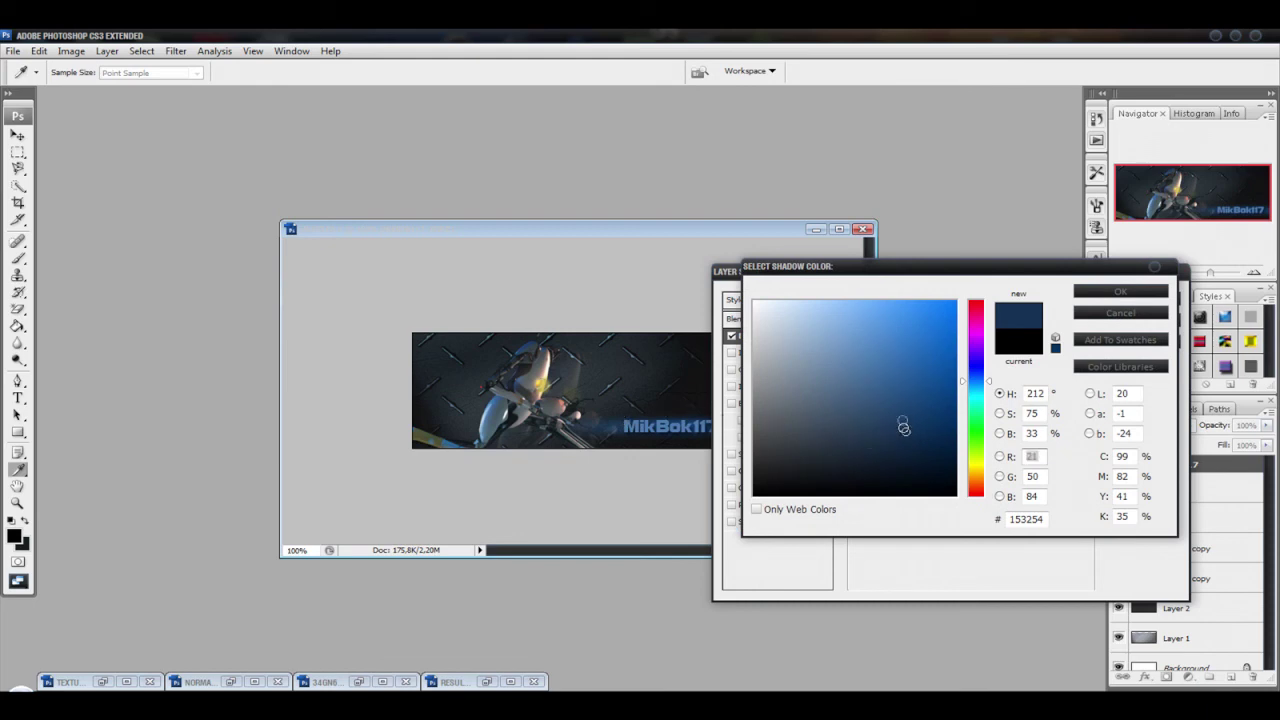
click(897, 408)
drag(897, 408, 915, 369)
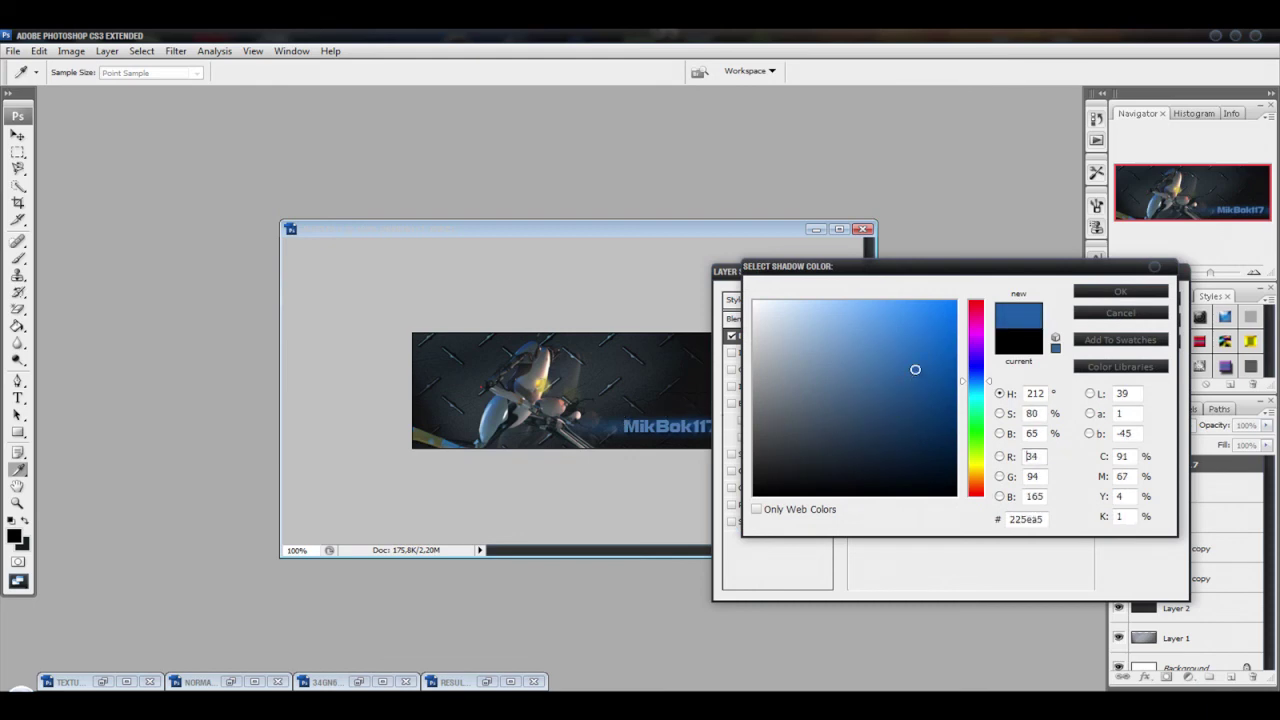
click(1105, 293)
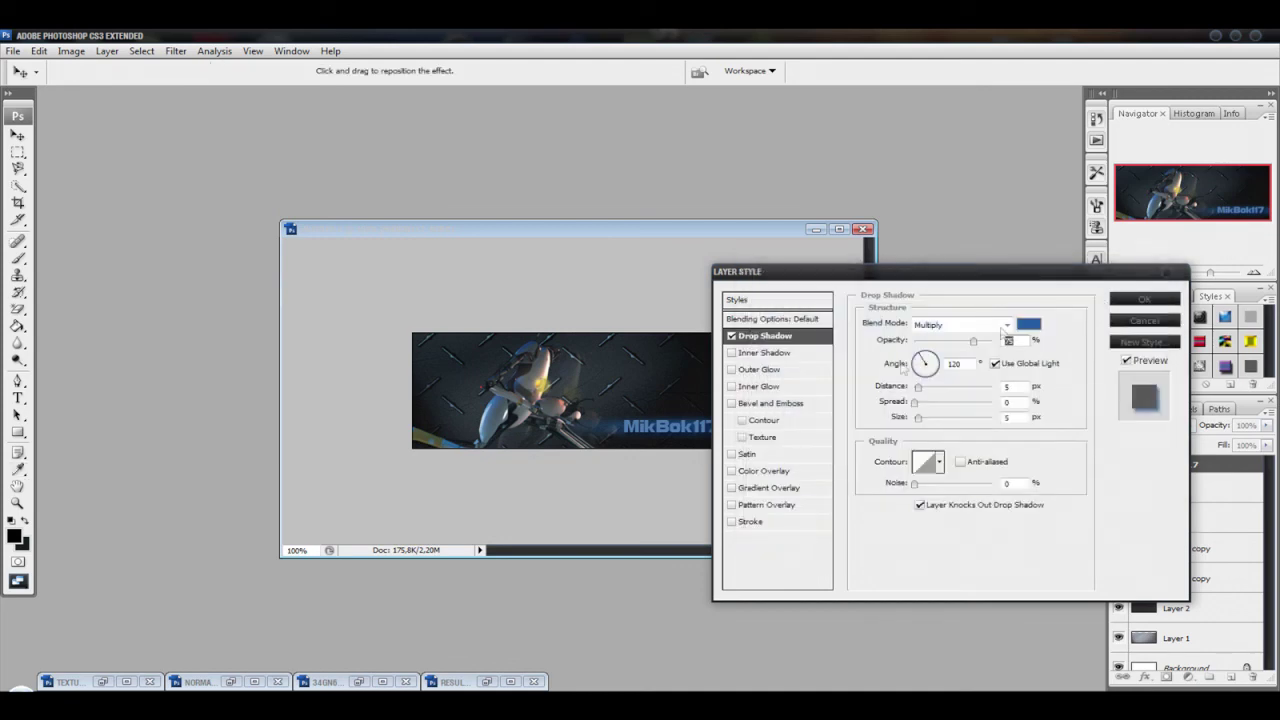
Step: Add a light-blue Inner Shadow at lowered opacity to the MikBok117 text
click(731, 353)
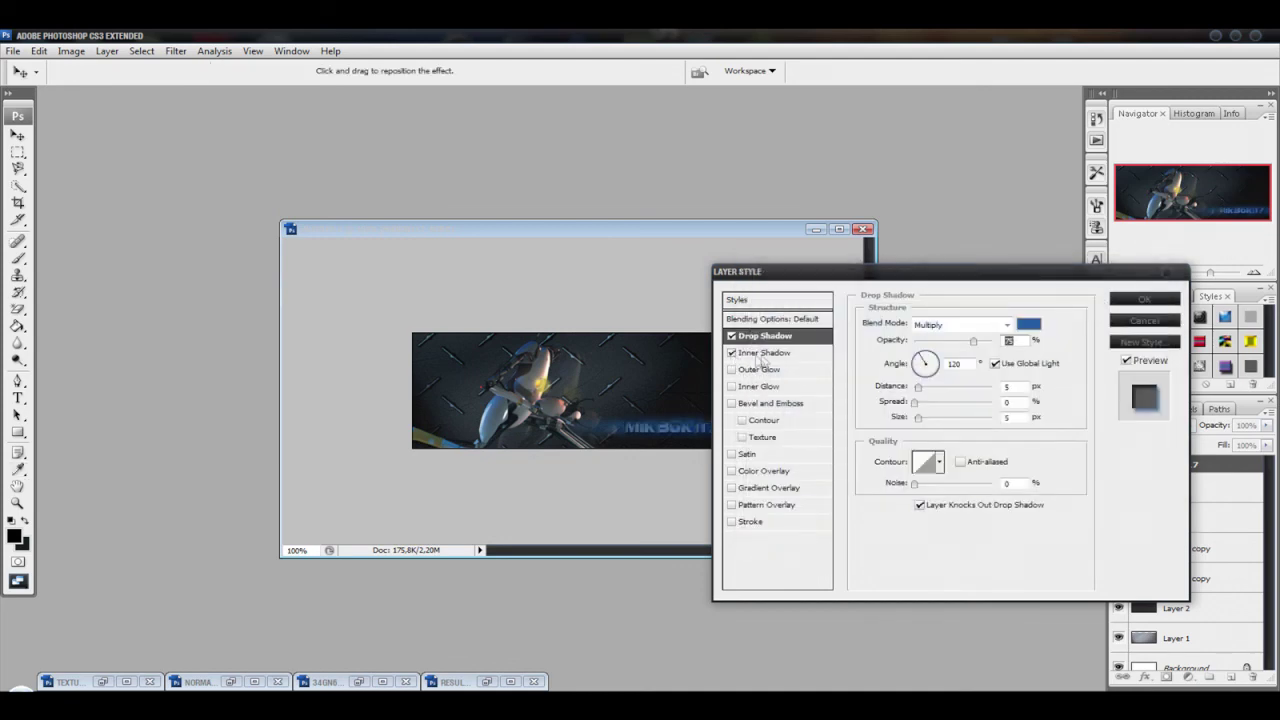
click(762, 355)
click(1035, 328)
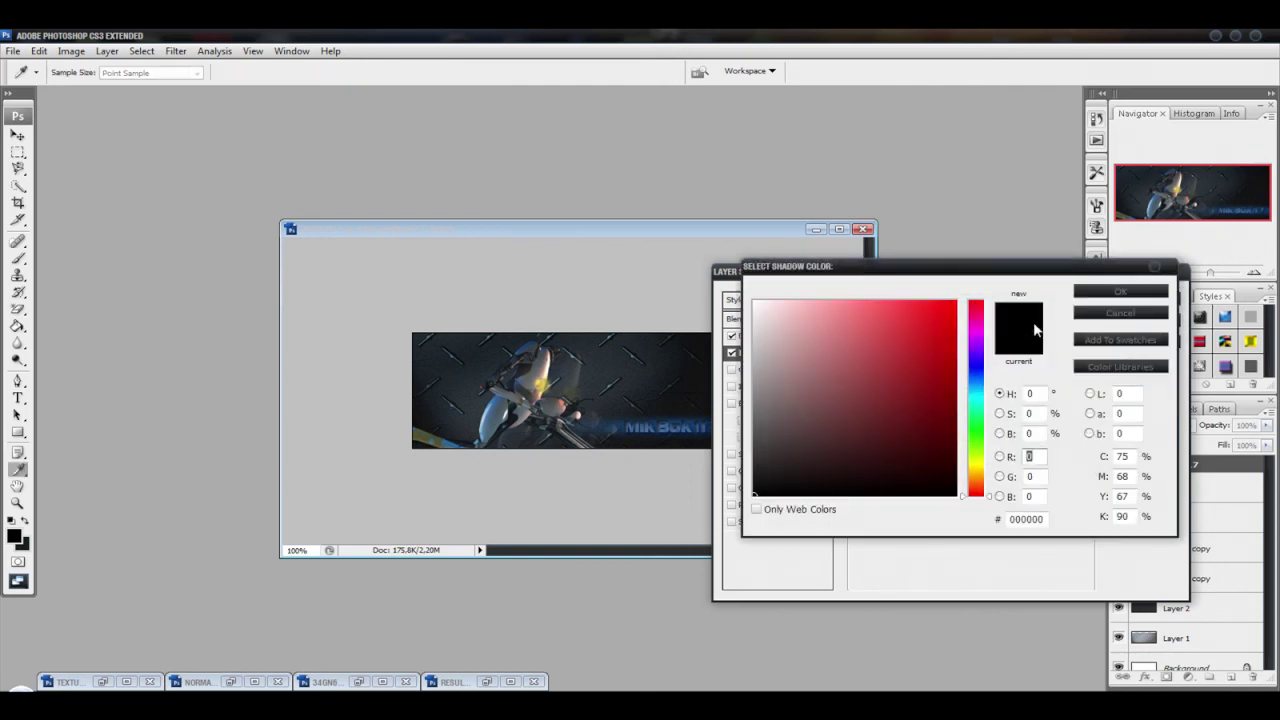
click(626, 414)
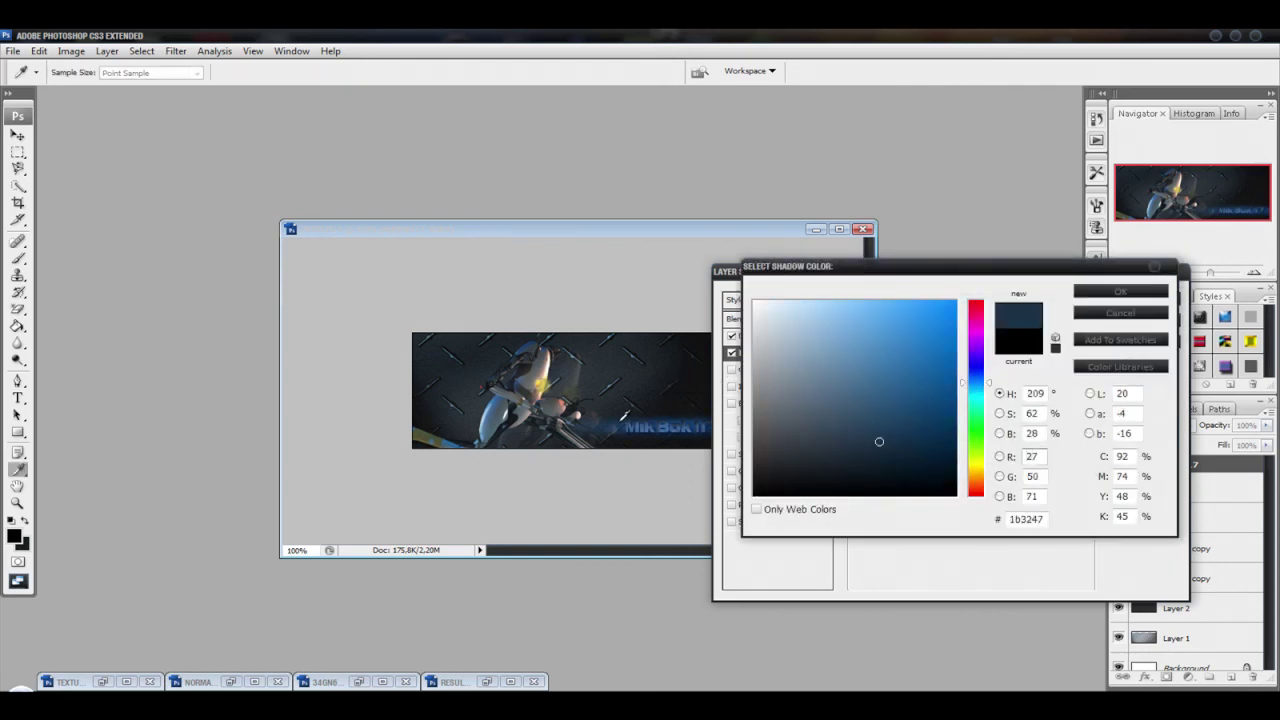
mouse_move(905, 394)
mouse_down()
mouse_move(944, 335)
mouse_move(933, 367)
mouse_up()
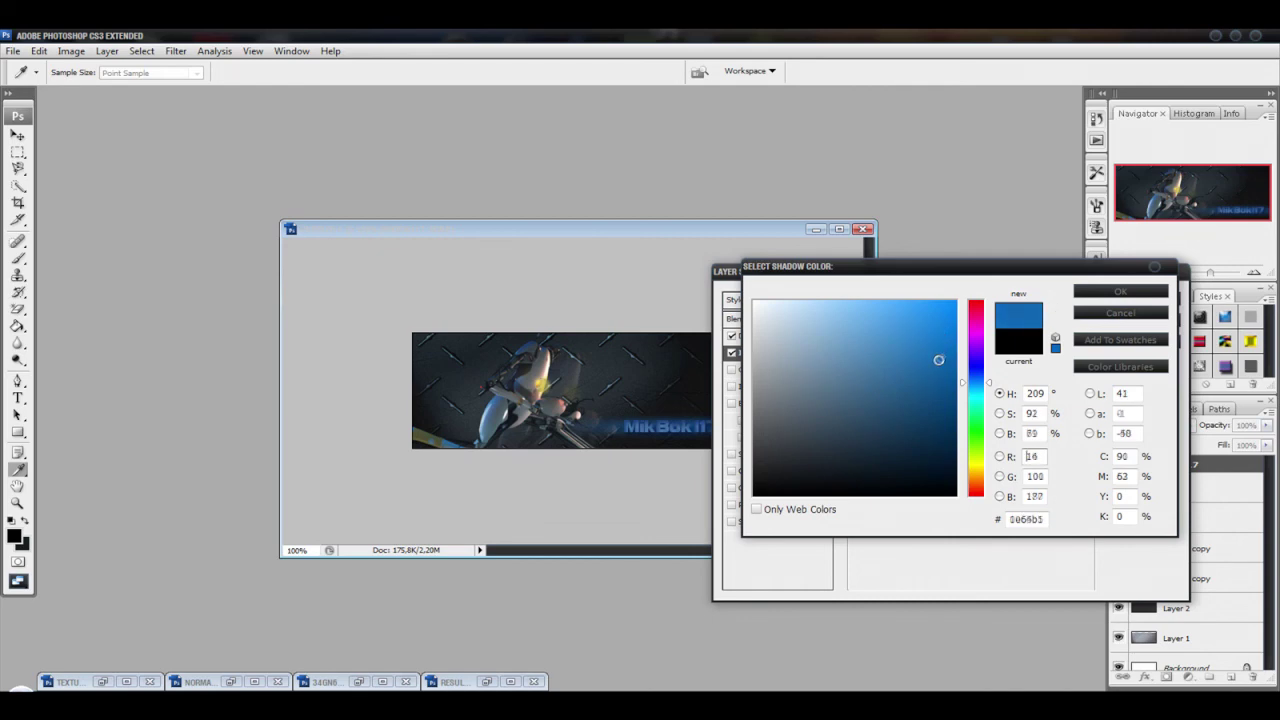
click(1120, 291)
mouse_move(975, 346)
mouse_down()
mouse_move(930, 346)
mouse_move(966, 346)
mouse_move(952, 348)
mouse_up()
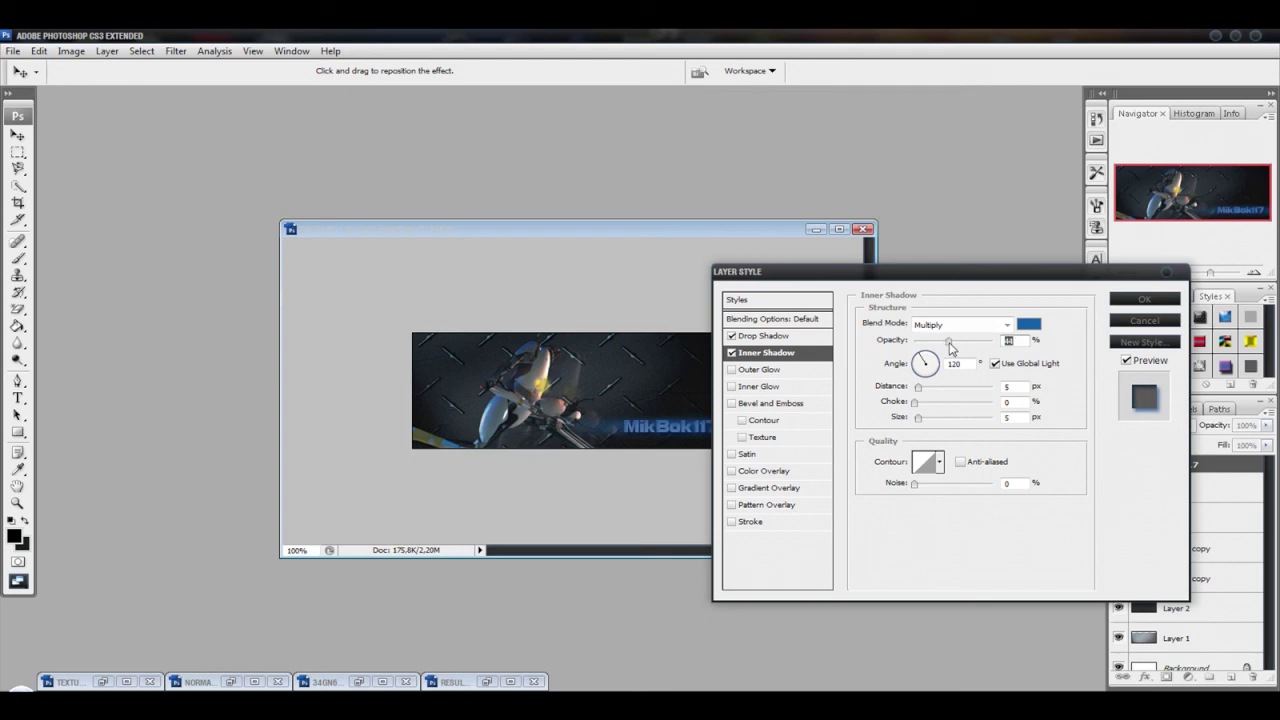
click(732, 387)
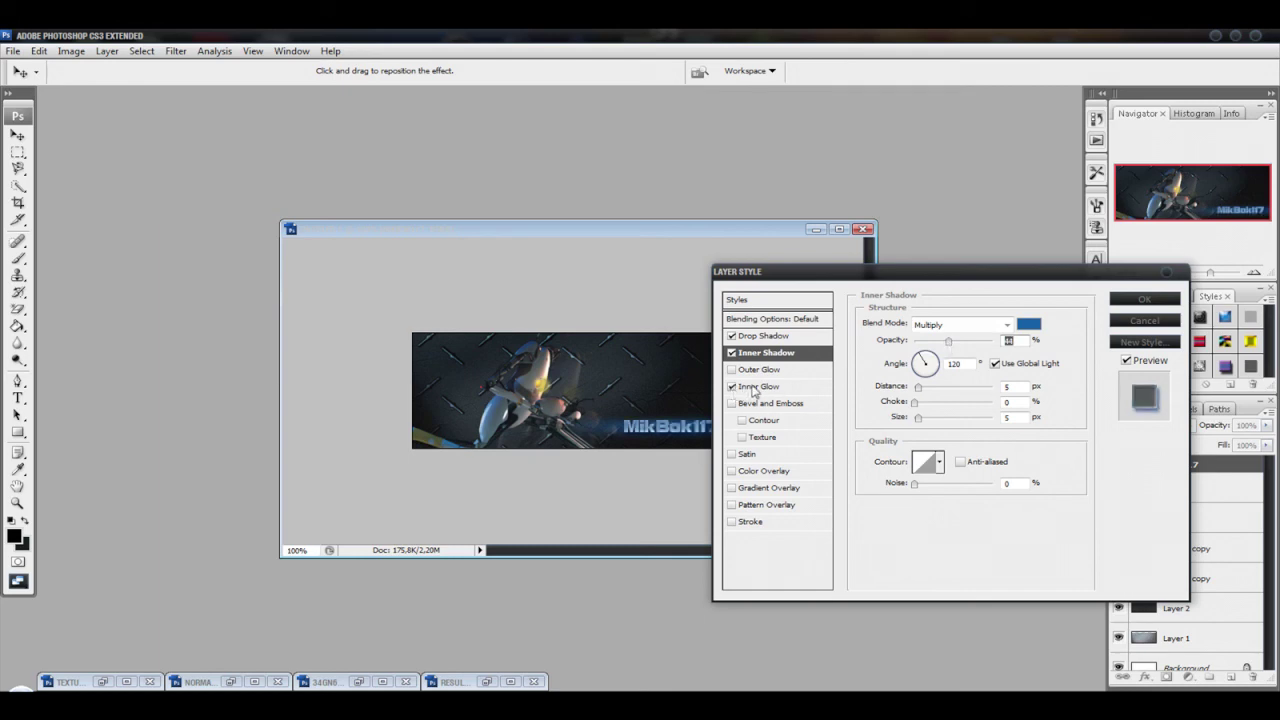
Step: Set the Inner Glow colour to vivid blue #1c5cac
click(755, 388)
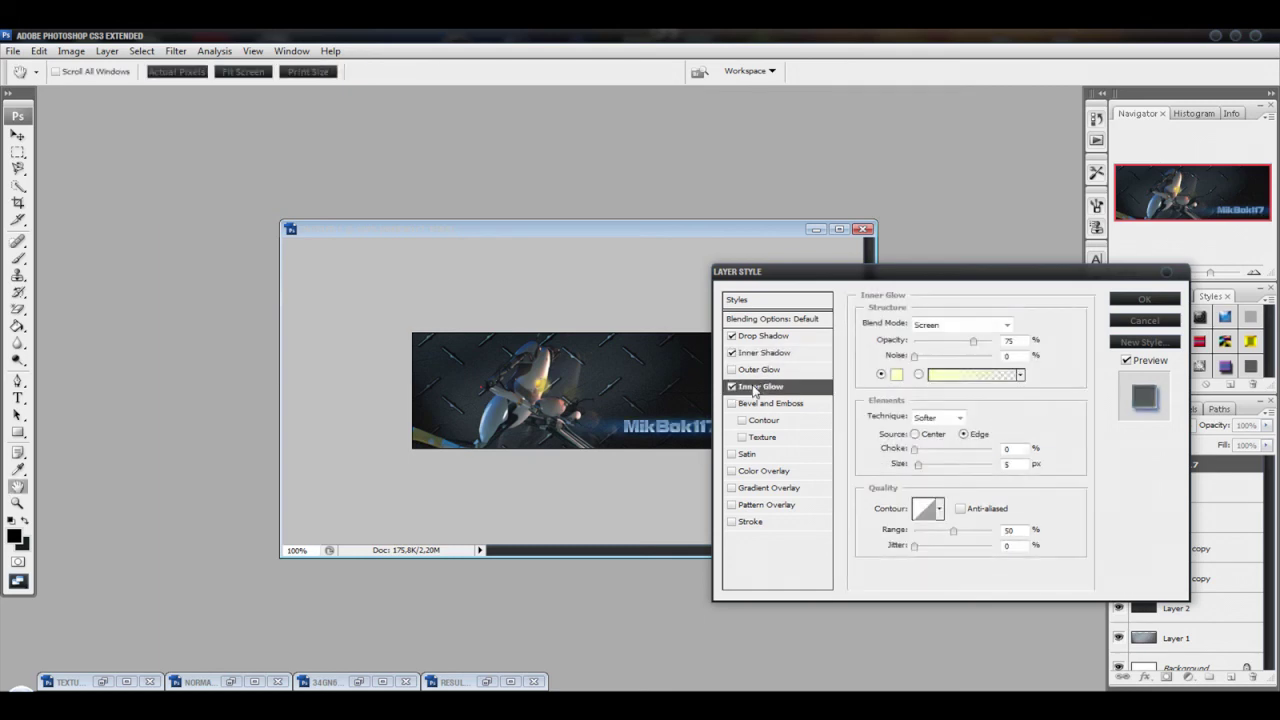
click(896, 375)
click(644, 414)
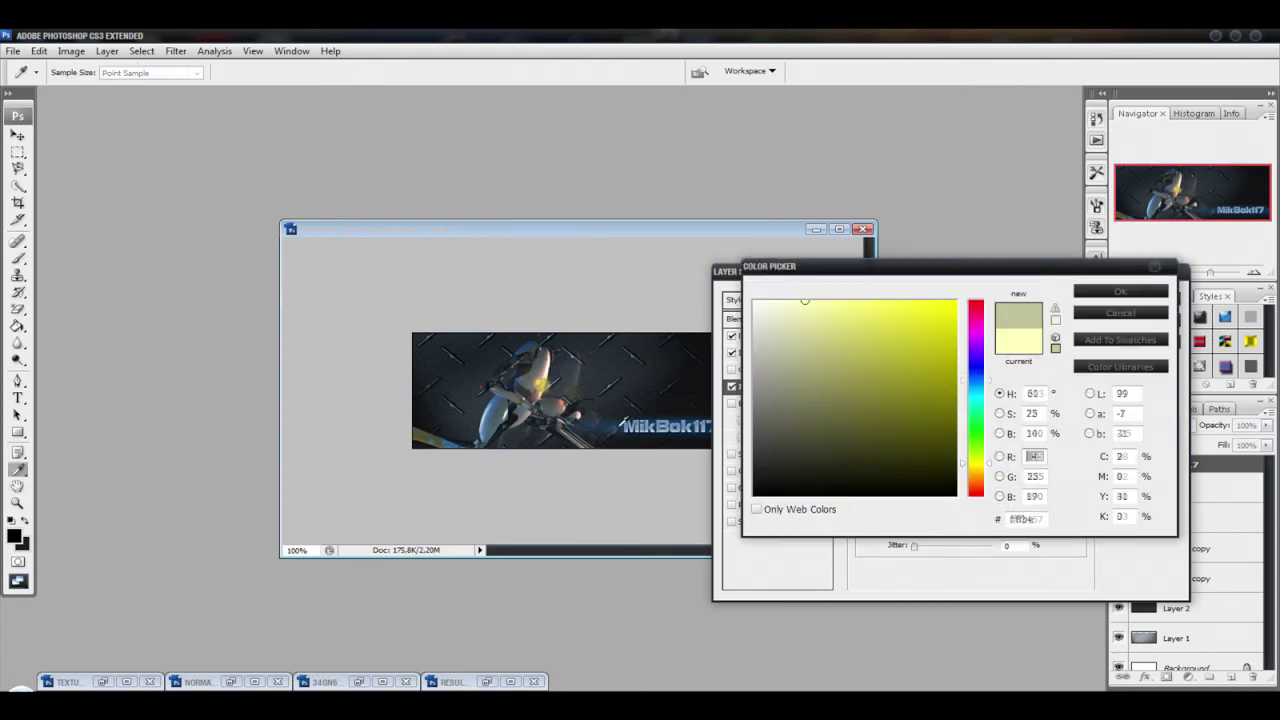
mouse_move(900, 429)
mouse_down()
mouse_move(930, 345)
mouse_move(939, 366)
mouse_up()
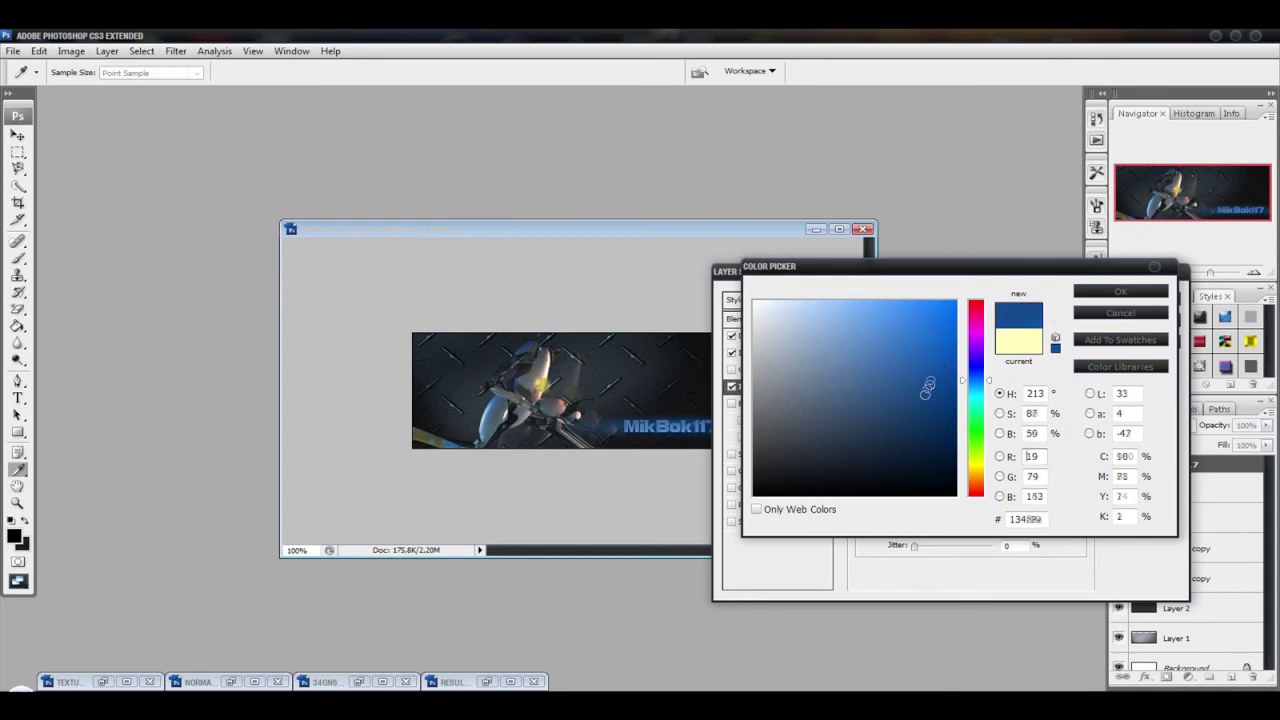
mouse_move(939, 366)
mouse_down()
mouse_move(923, 371)
mouse_move(949, 369)
mouse_move(924, 364)
mouse_up()
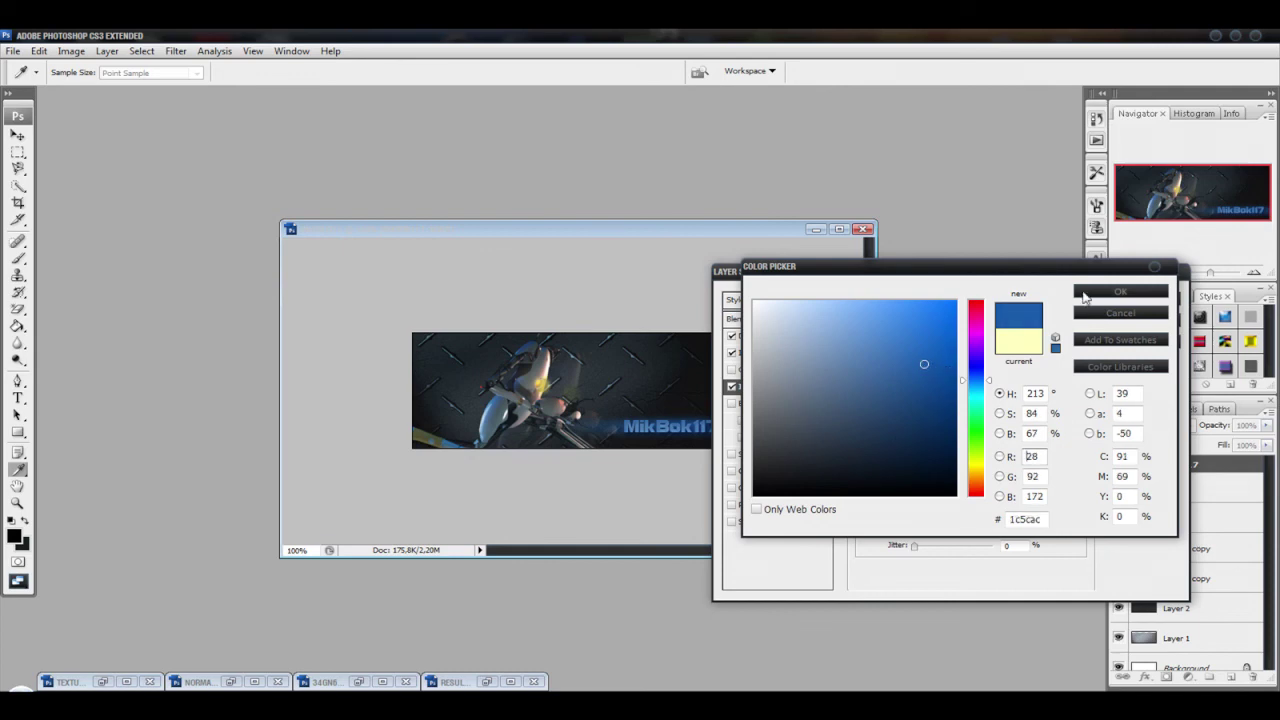
click(1087, 297)
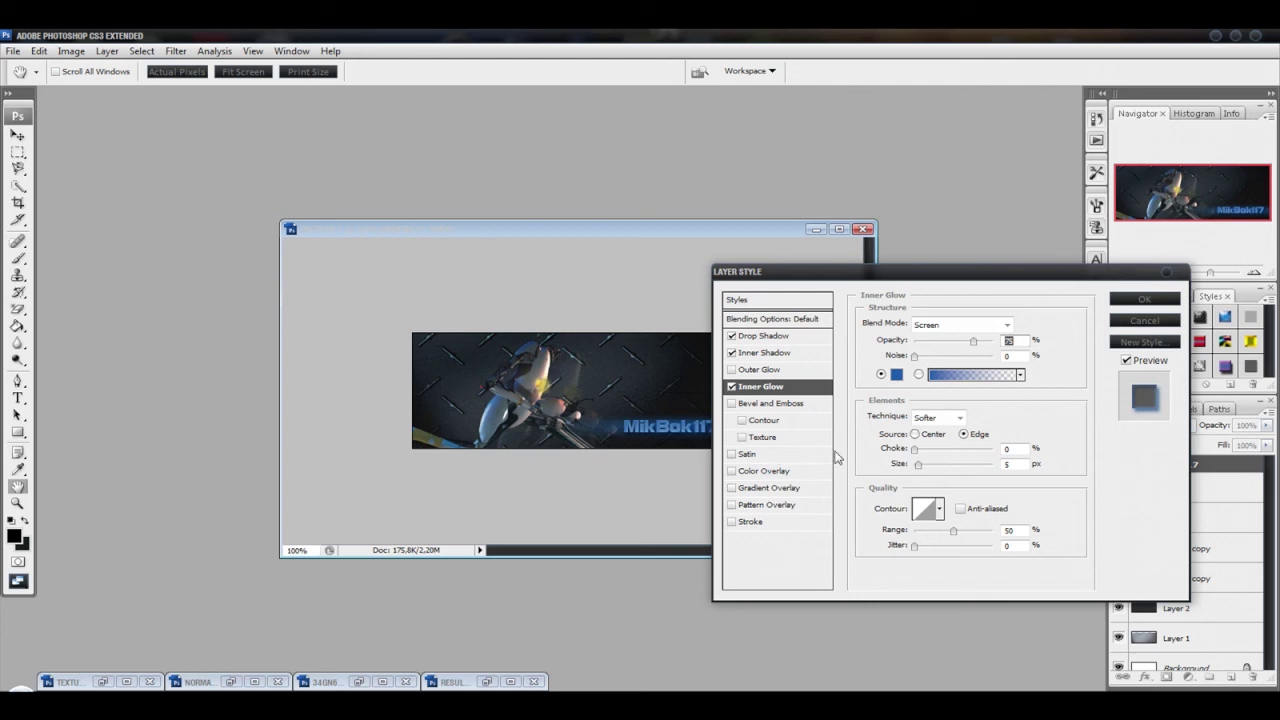
Step: Add a Satin effect at about 33% opacity and apply the layer style
click(732, 455)
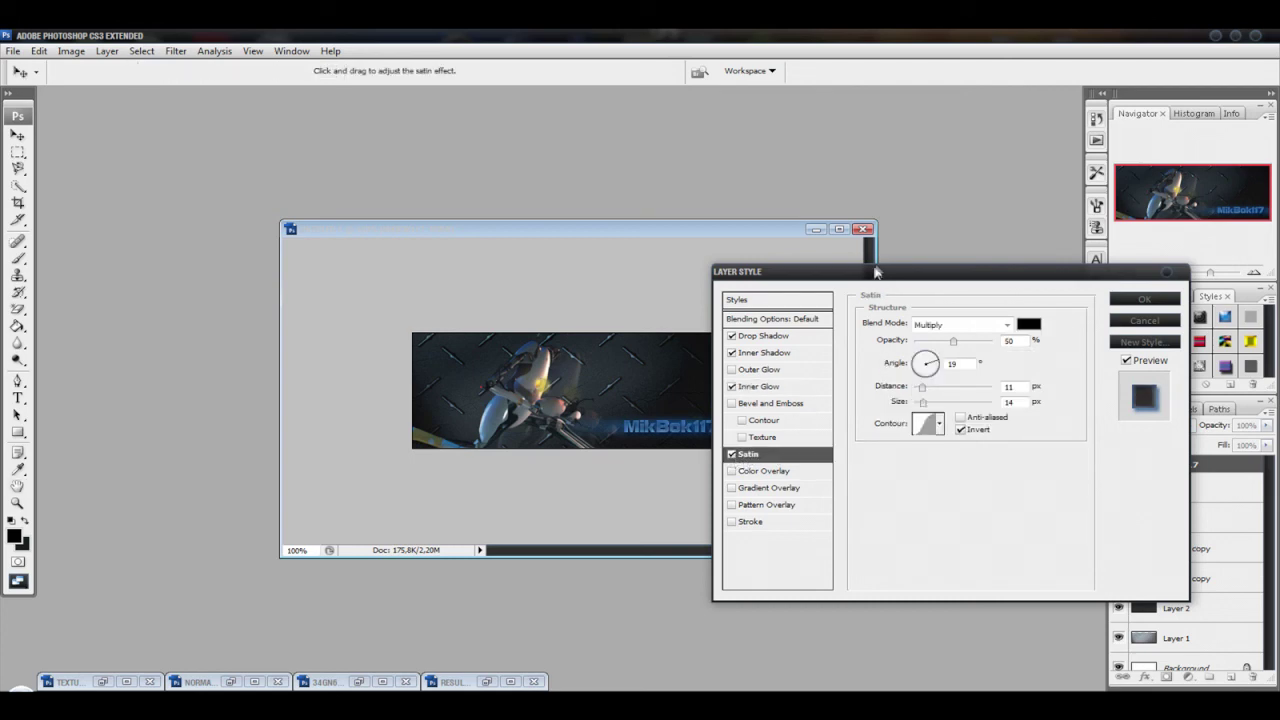
drag(875, 276, 956, 273)
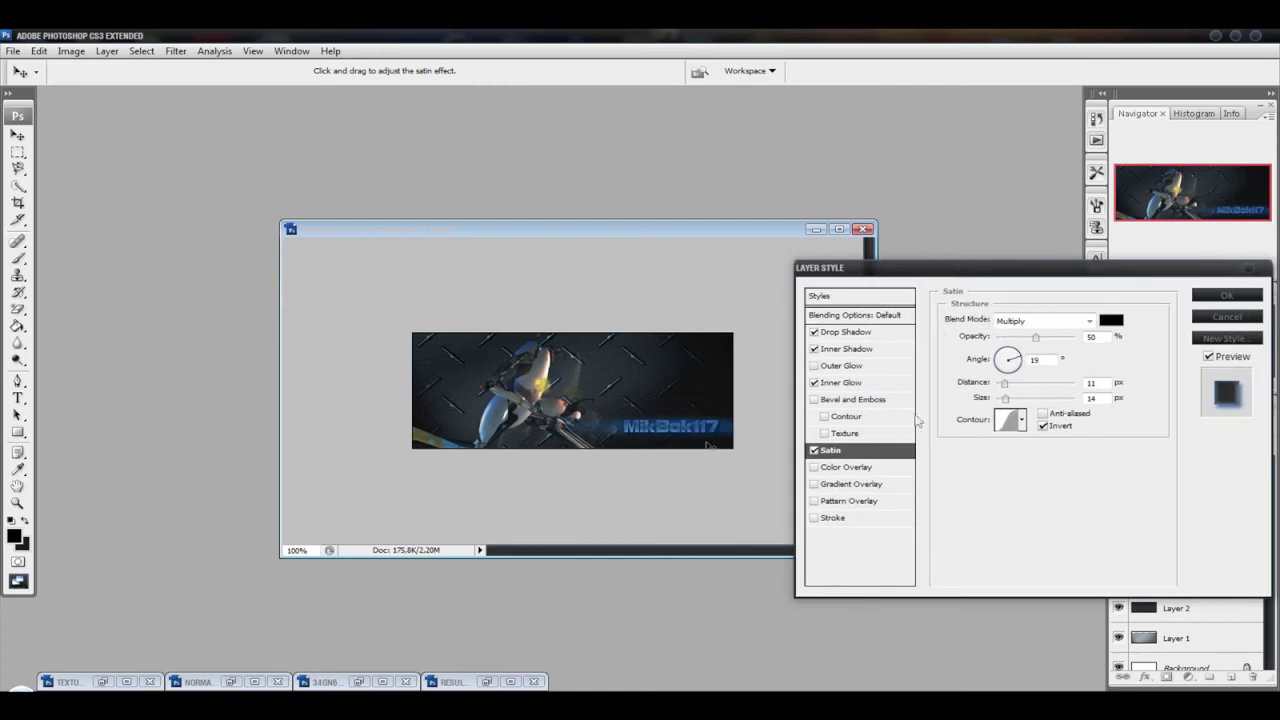
drag(1037, 341, 1020, 341)
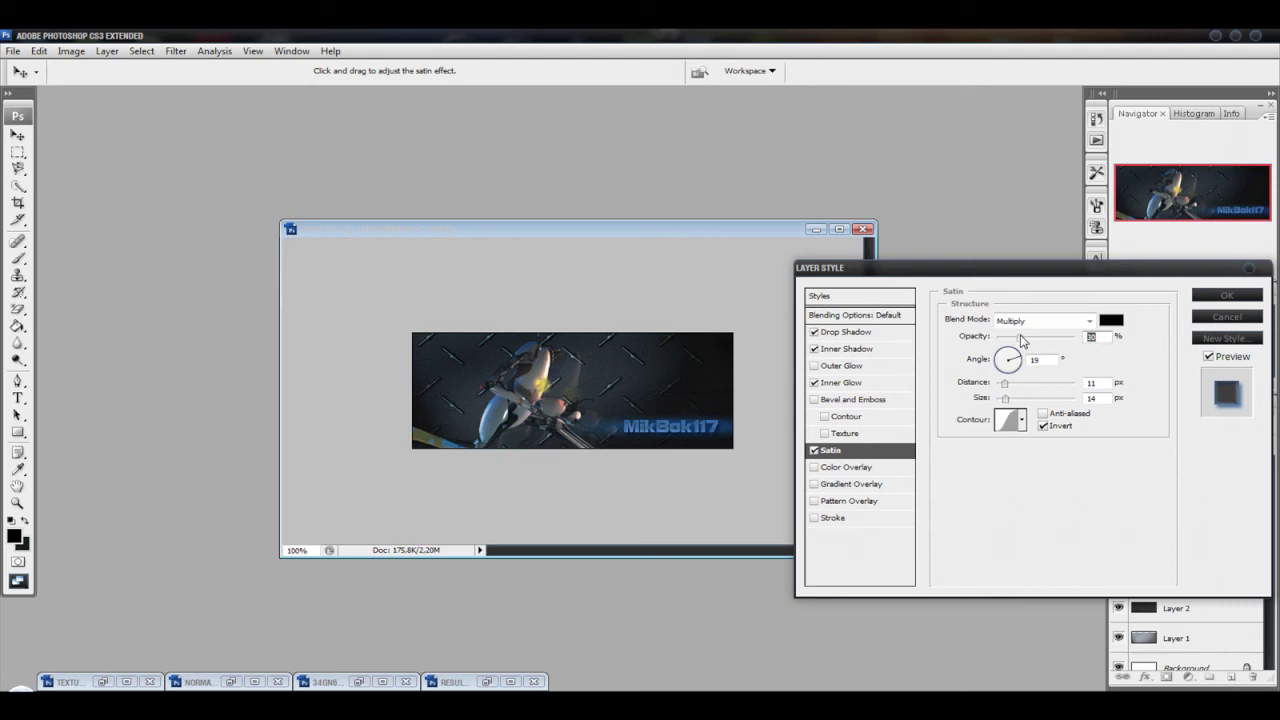
click(1225, 296)
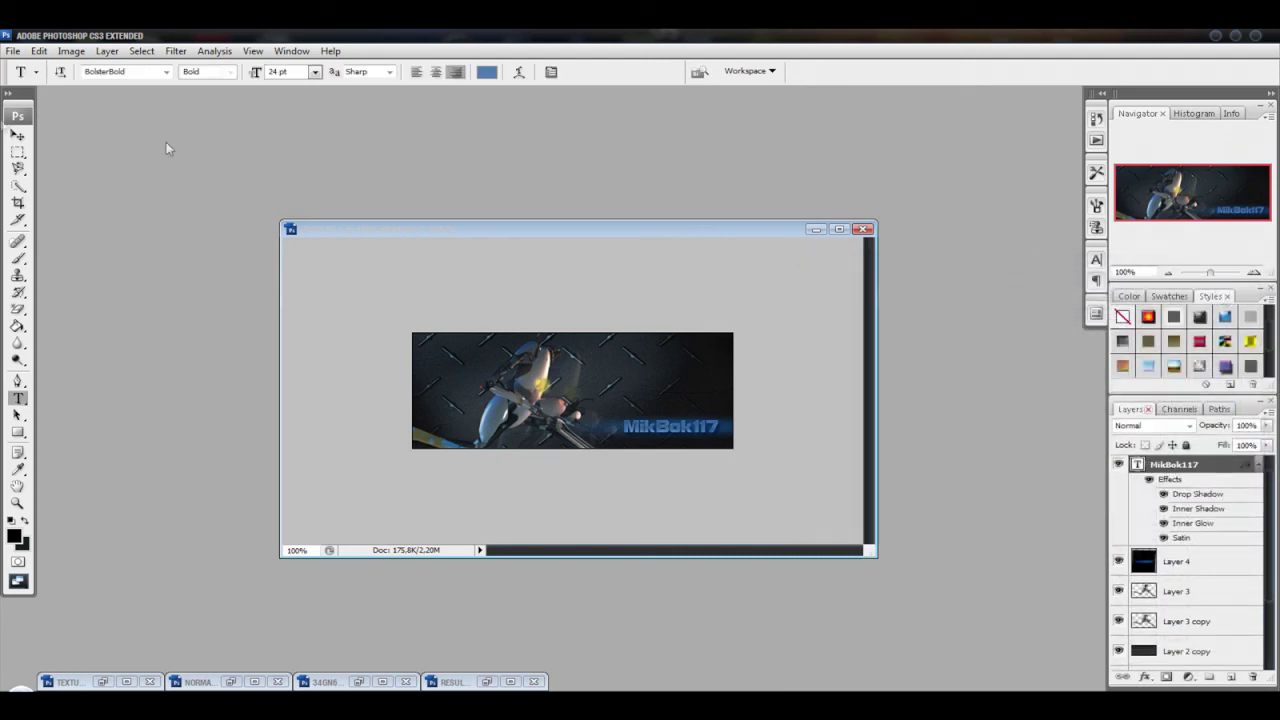
click(19, 135)
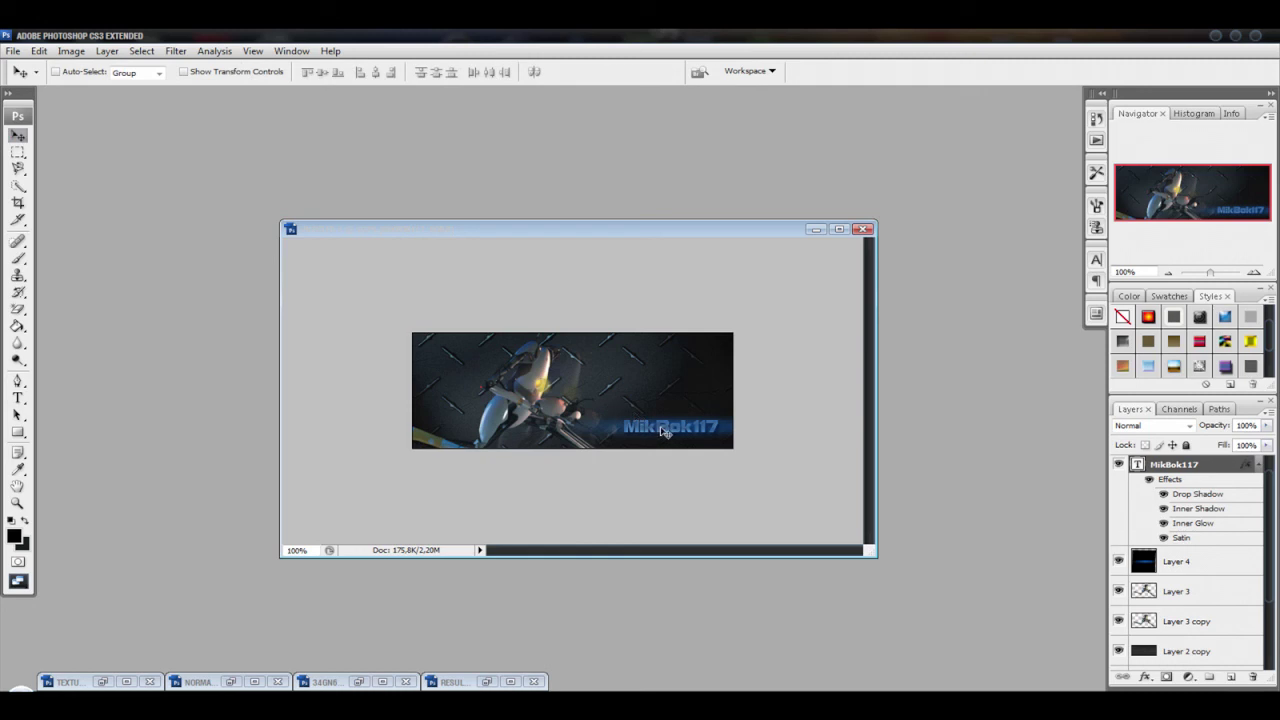
Step: Nudge the MikBok117 text a few pixels to the right
drag(668, 431, 672, 431)
click(13, 51)
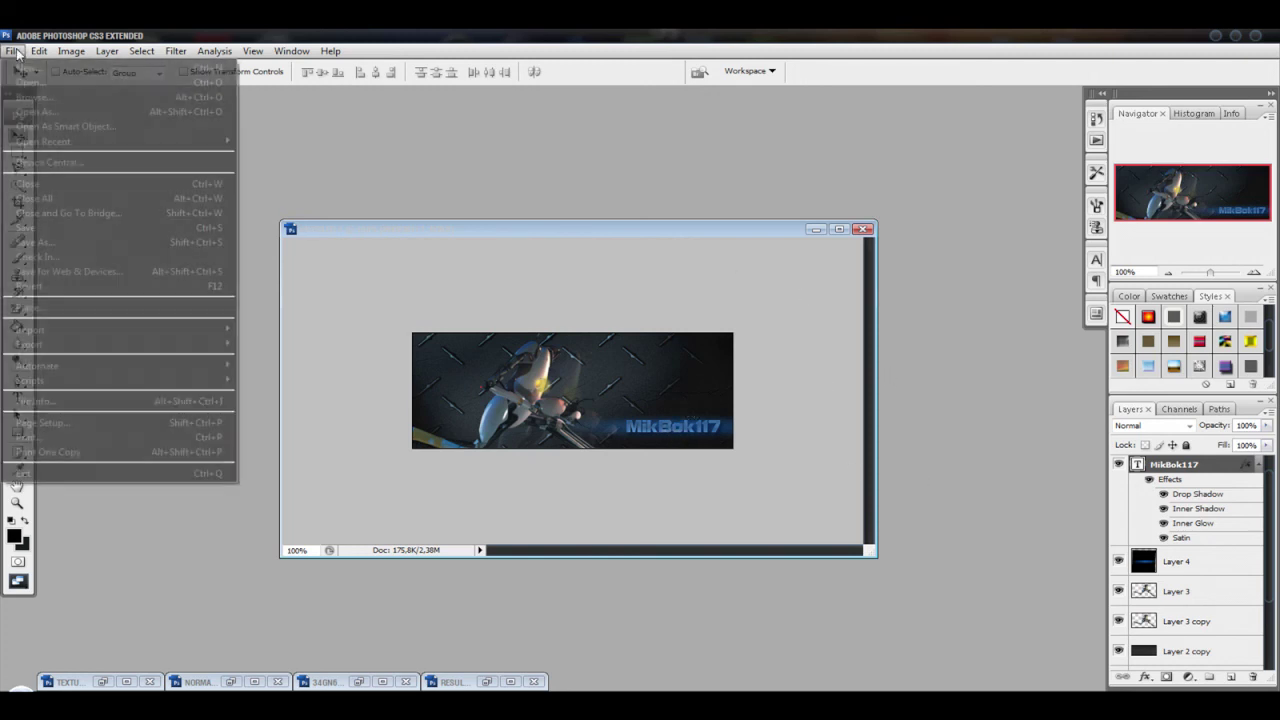
Step: Open the pastel texture JPG and copy it into the banner as a new layer
click(30, 83)
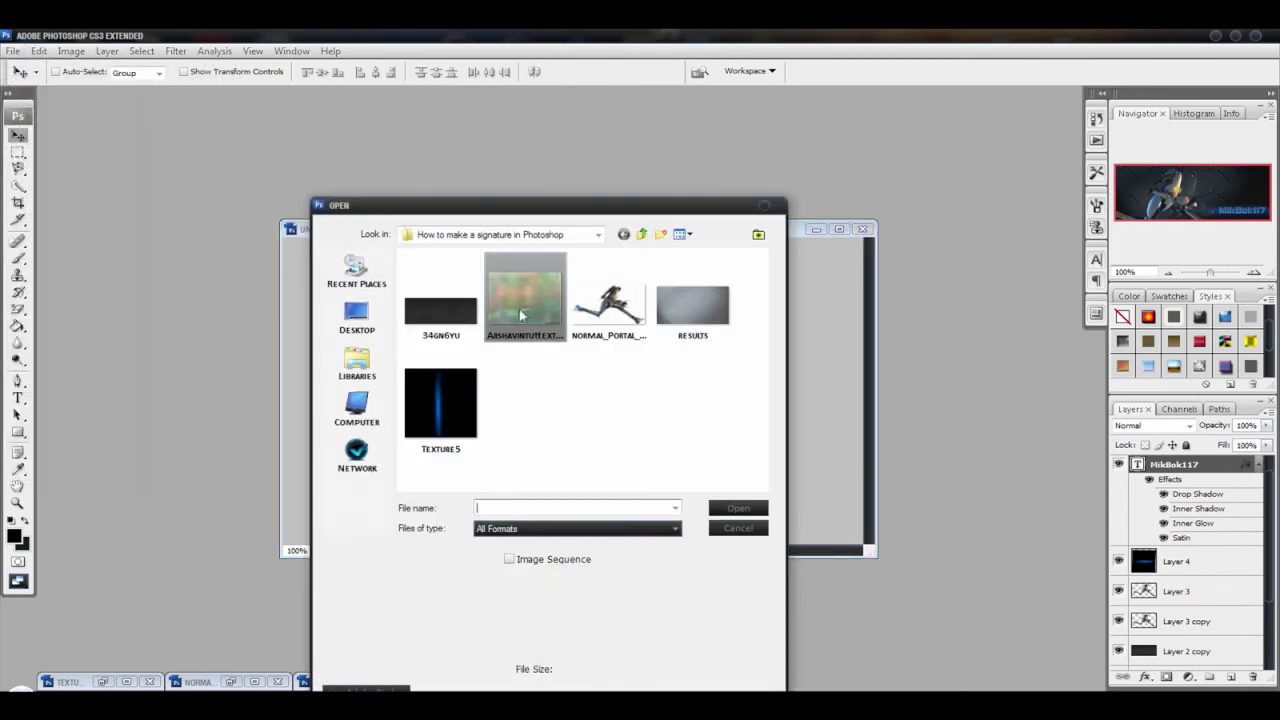
click(524, 303)
click(738, 508)
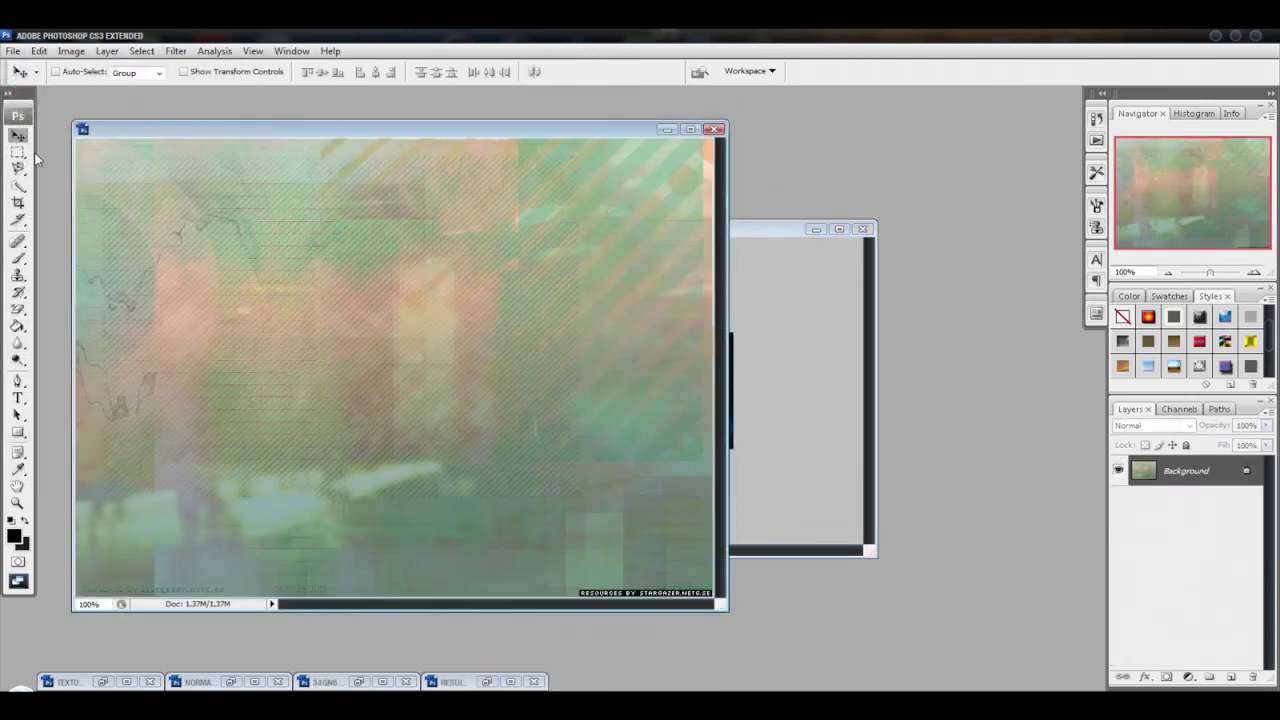
click(18, 134)
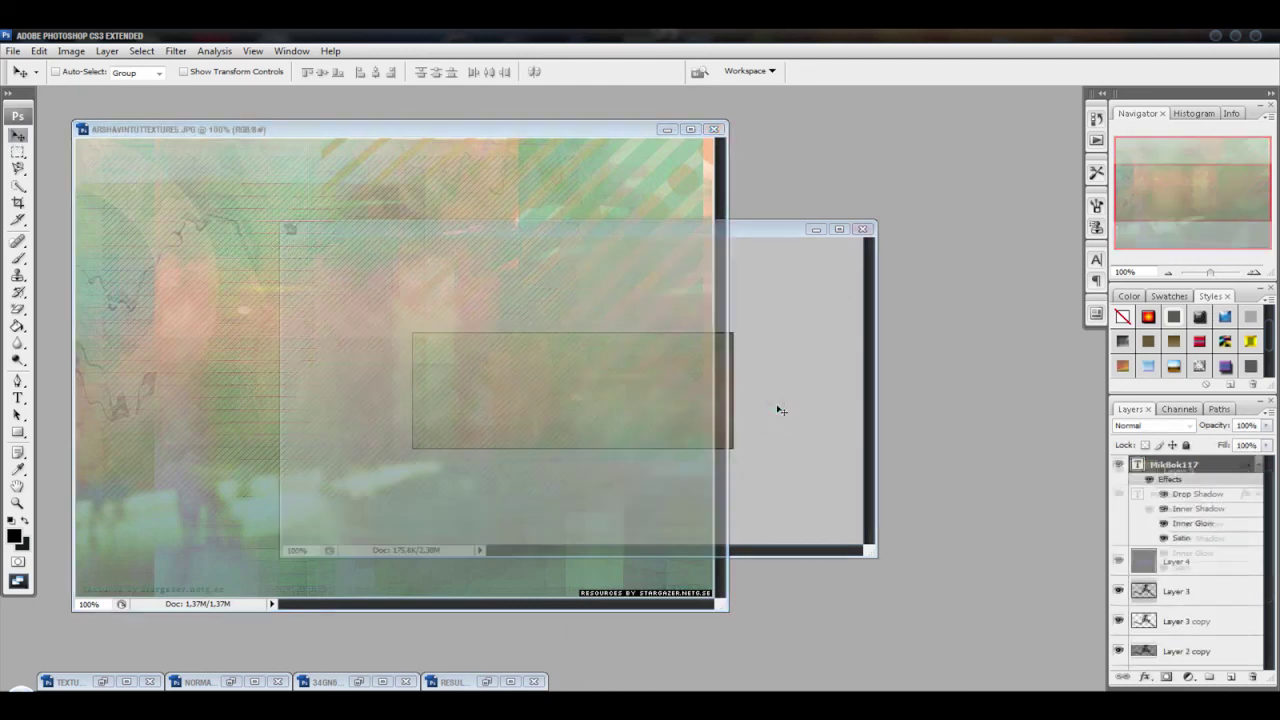
drag(729, 399, 781, 409)
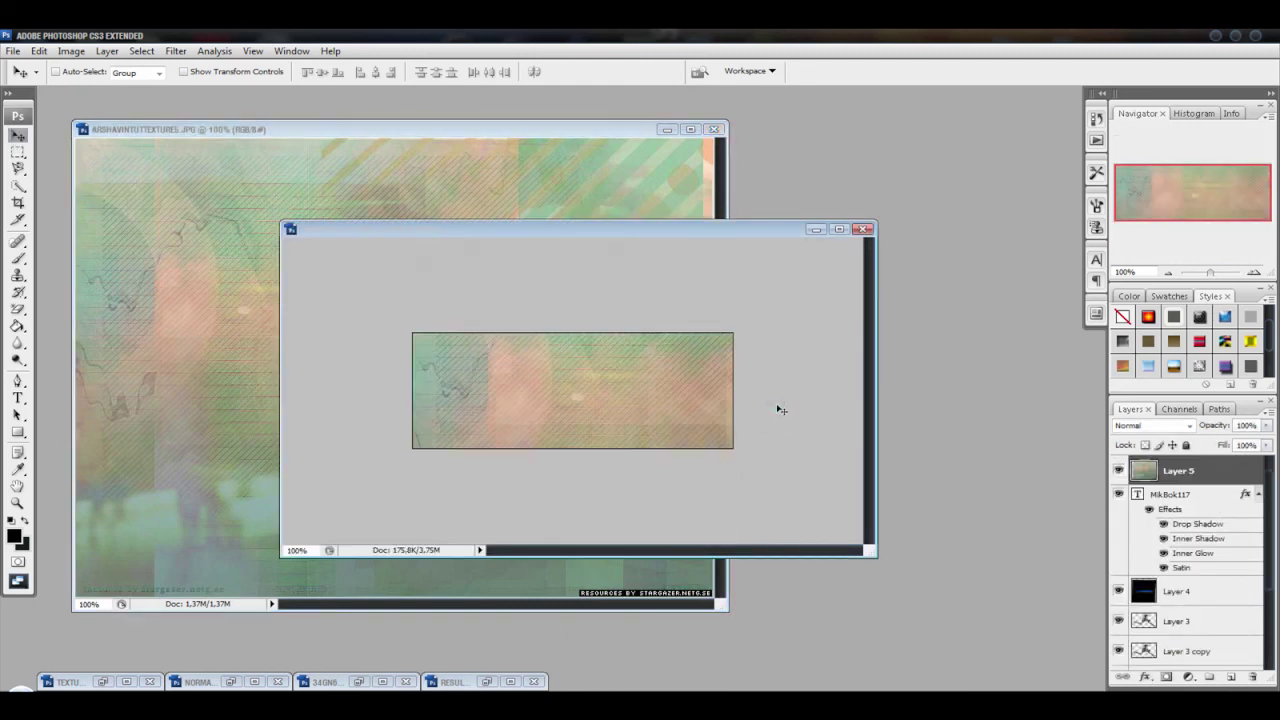
Step: Blend the texture layer in Overlay mode at 79% opacity and reposition it
click(1155, 426)
click(1150, 247)
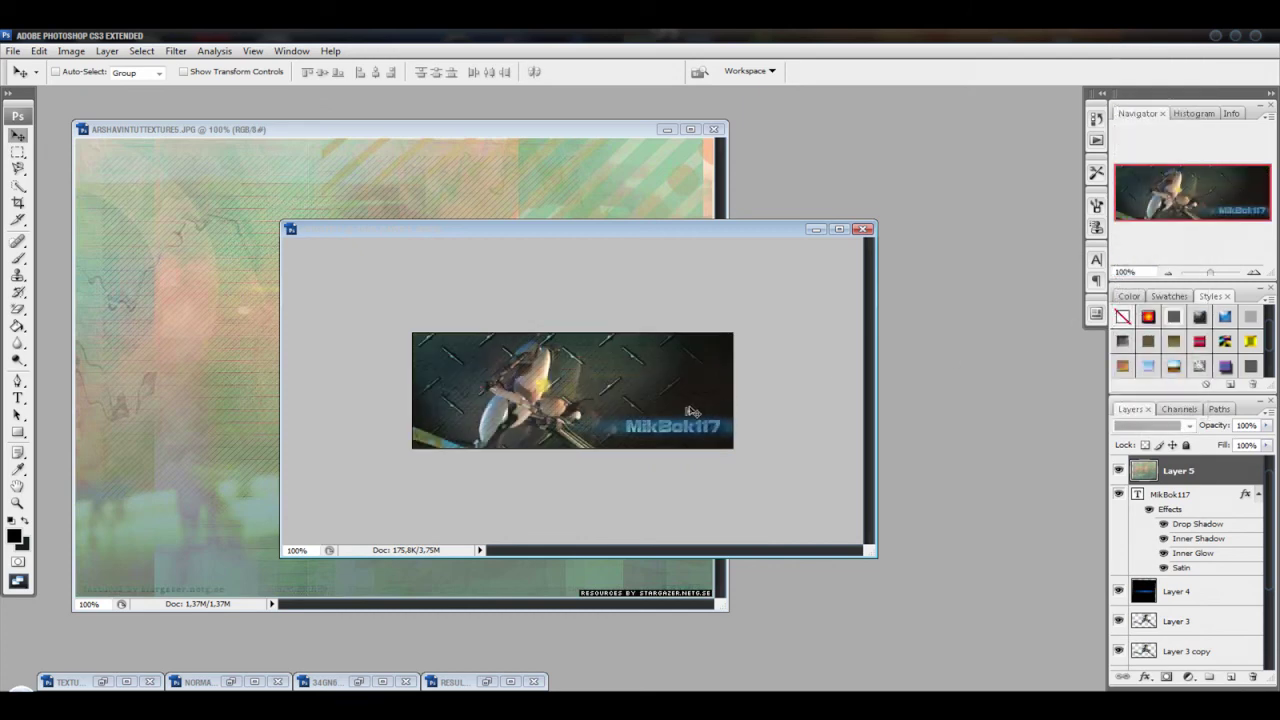
mouse_move(735, 402)
mouse_down()
mouse_move(556, 375)
mouse_move(561, 384)
mouse_up()
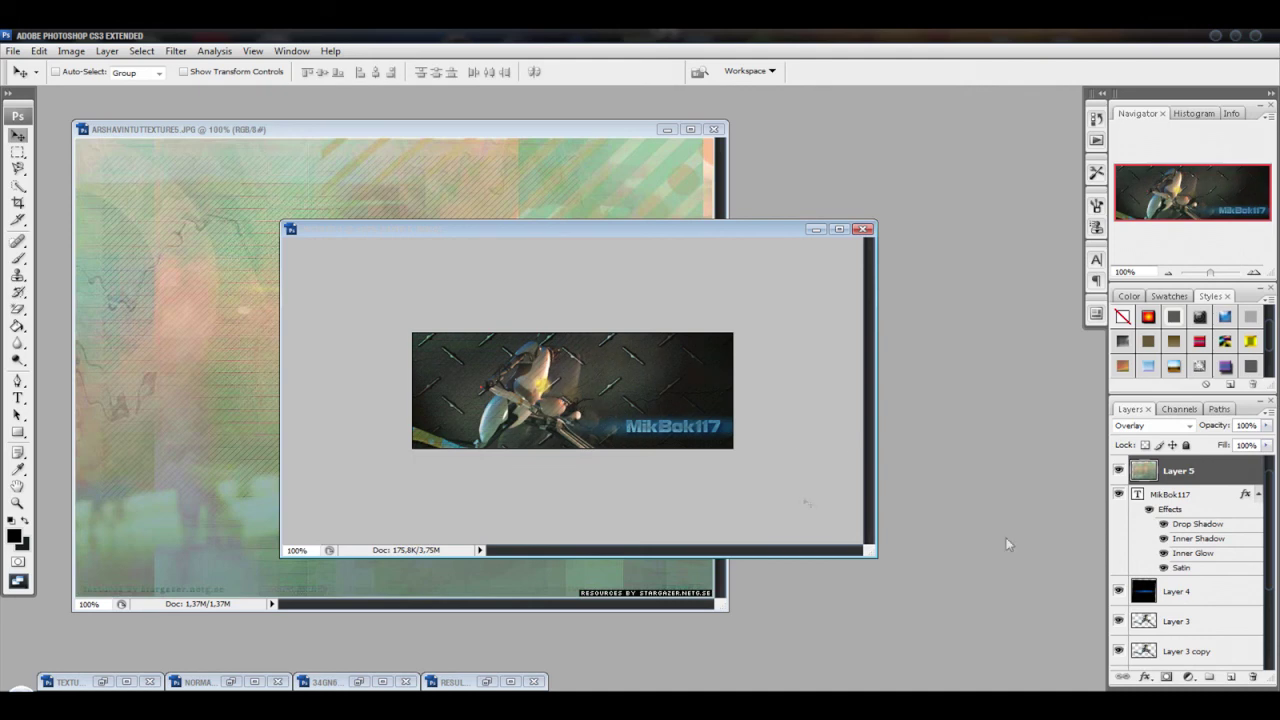
click(1266, 425)
drag(1266, 444, 1247, 444)
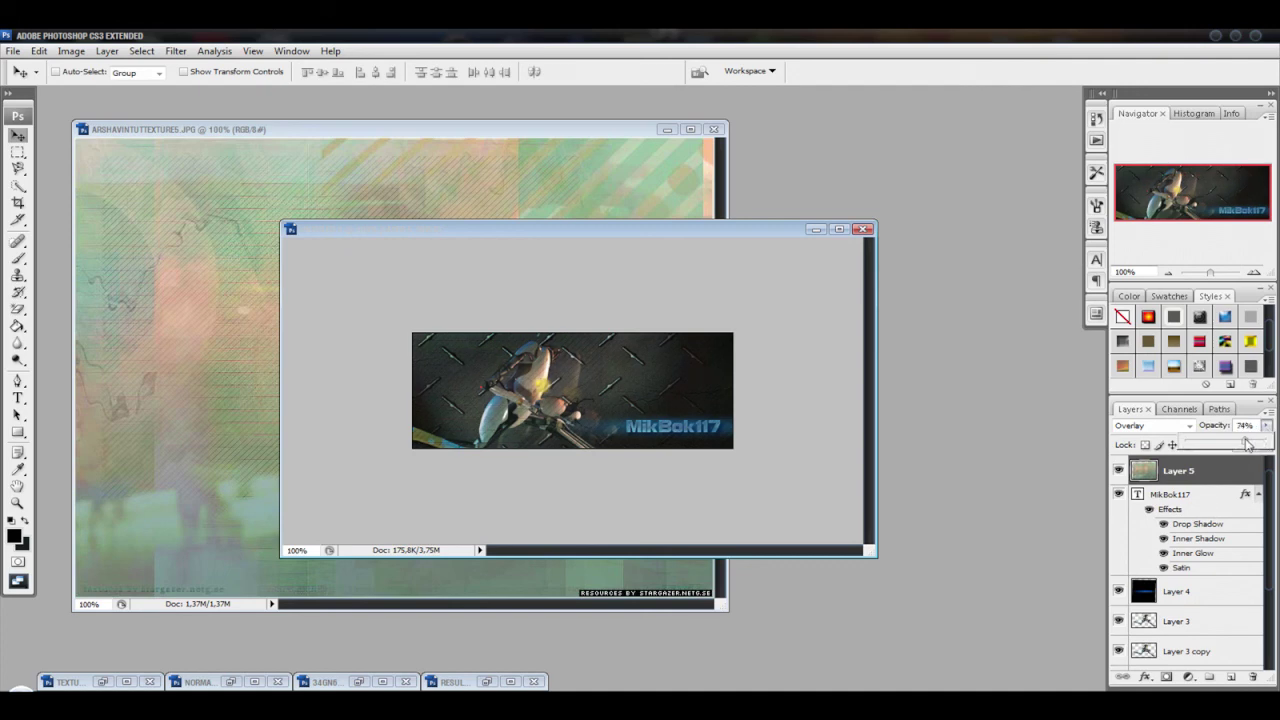
drag(1247, 444, 1250, 444)
click(1266, 427)
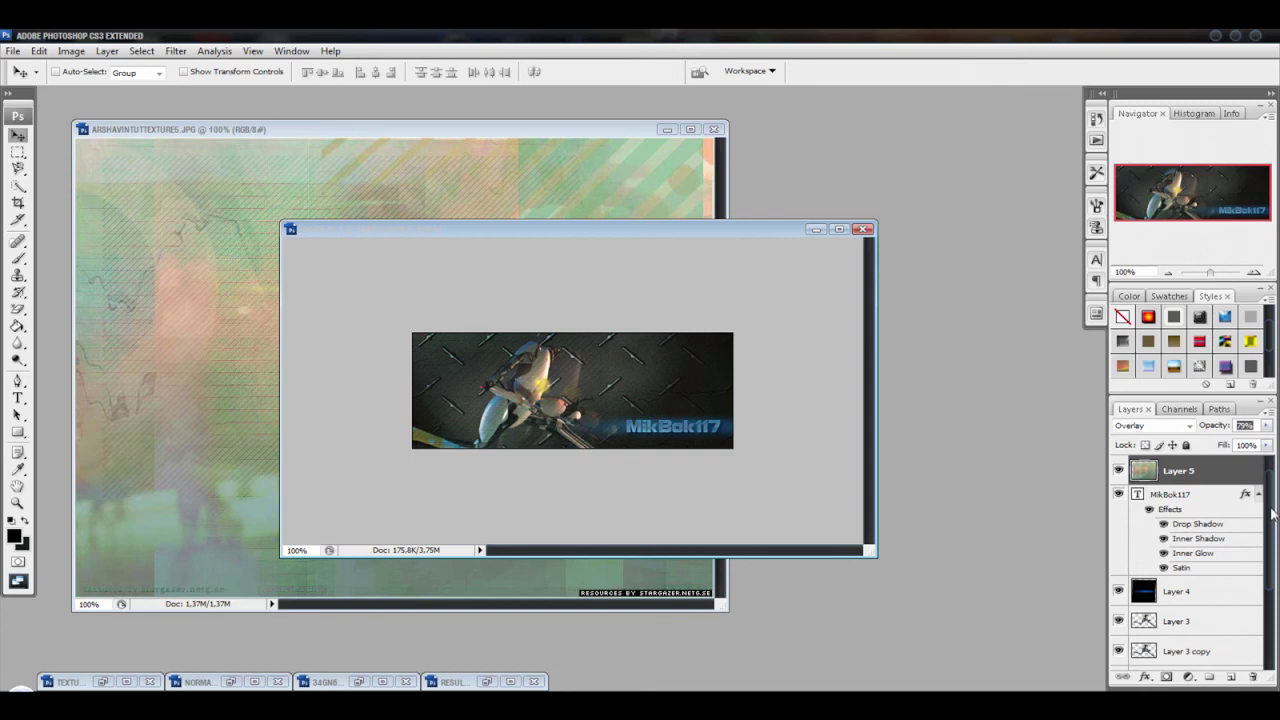
Step: Stamp a merged copy of the banner onto a new top layer with Apply Image
click(1231, 677)
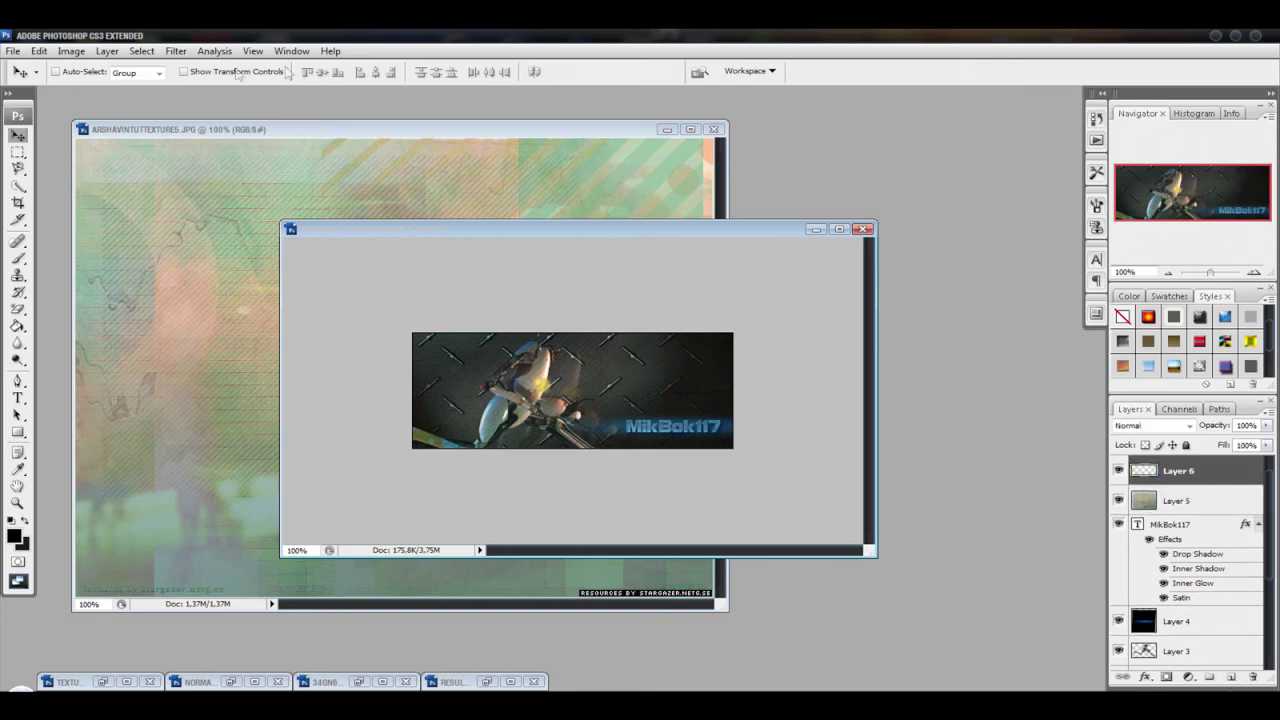
click(71, 51)
click(91, 128)
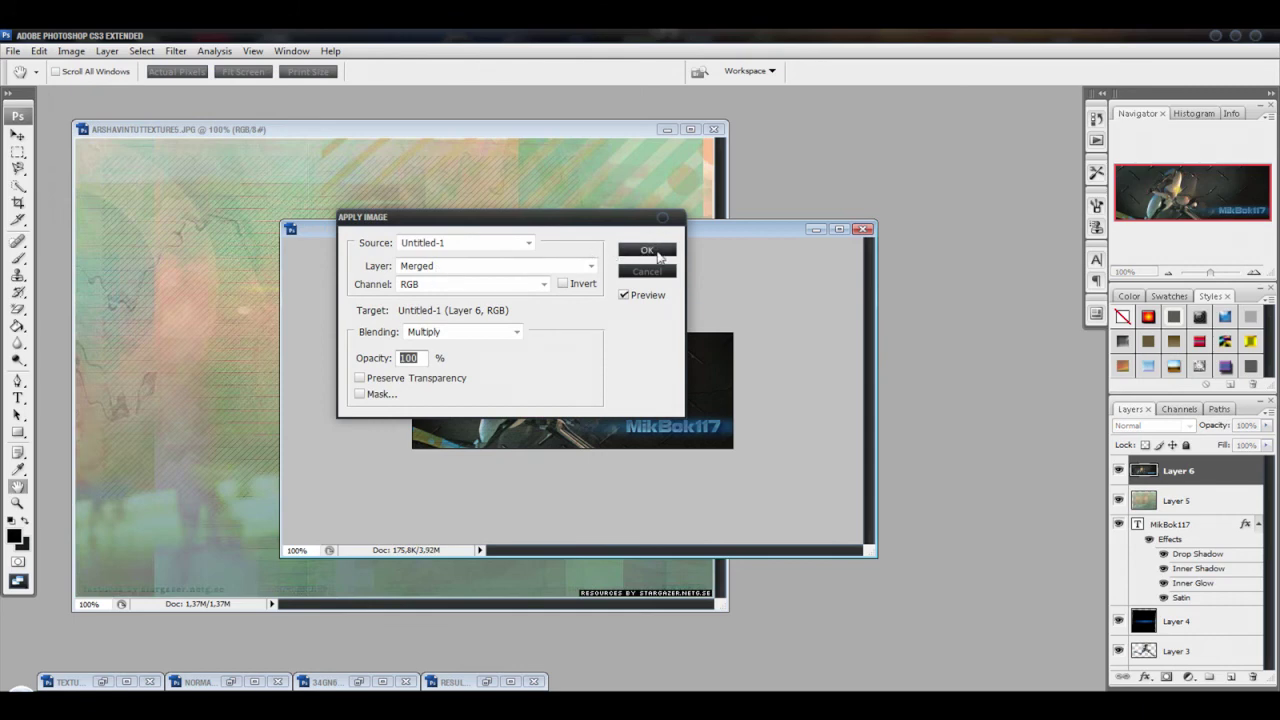
click(656, 252)
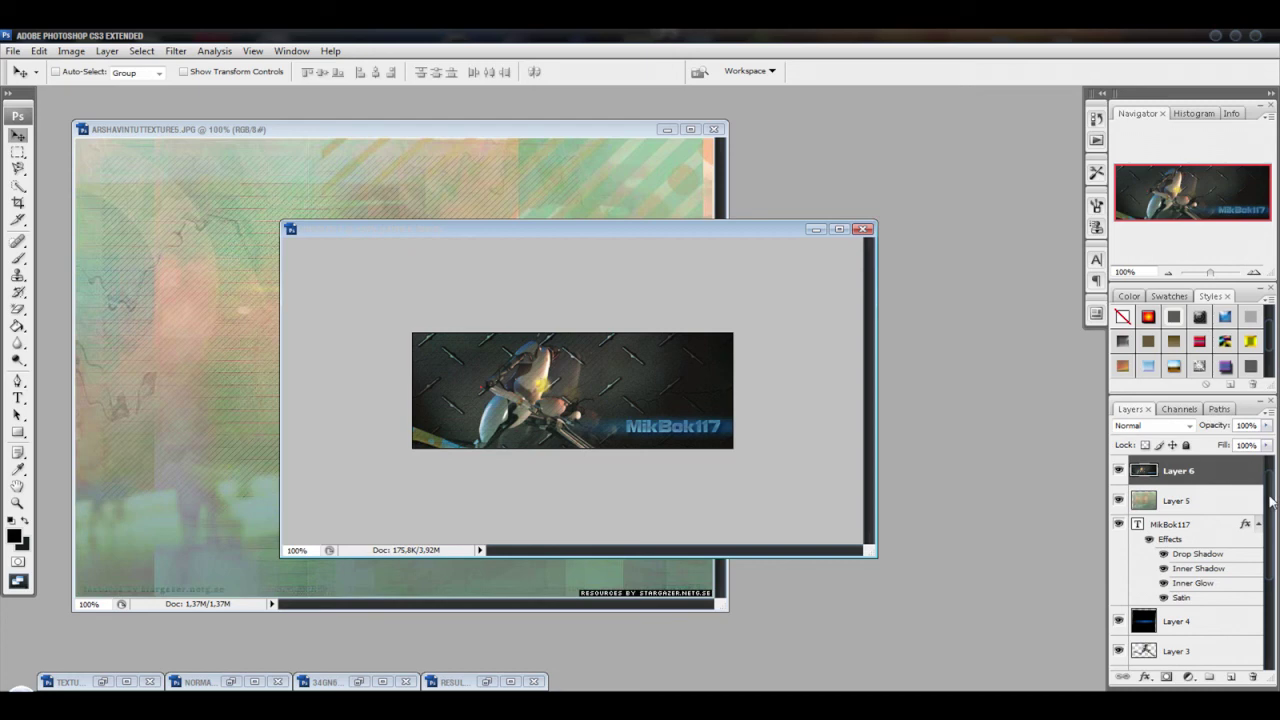
Step: Hide the layers beneath the merged layer and load its outline as a selection
scroll(1271, 500, down, 2)
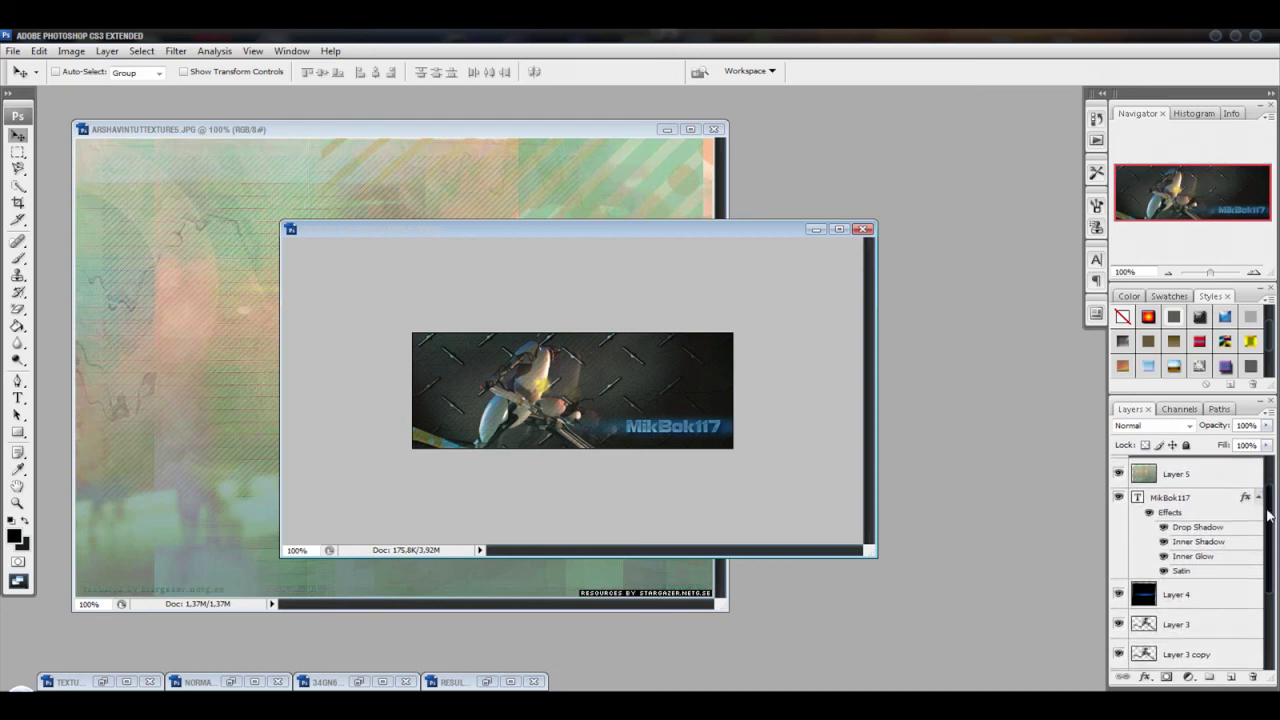
click(1172, 483)
drag(1118, 473, 1121, 657)
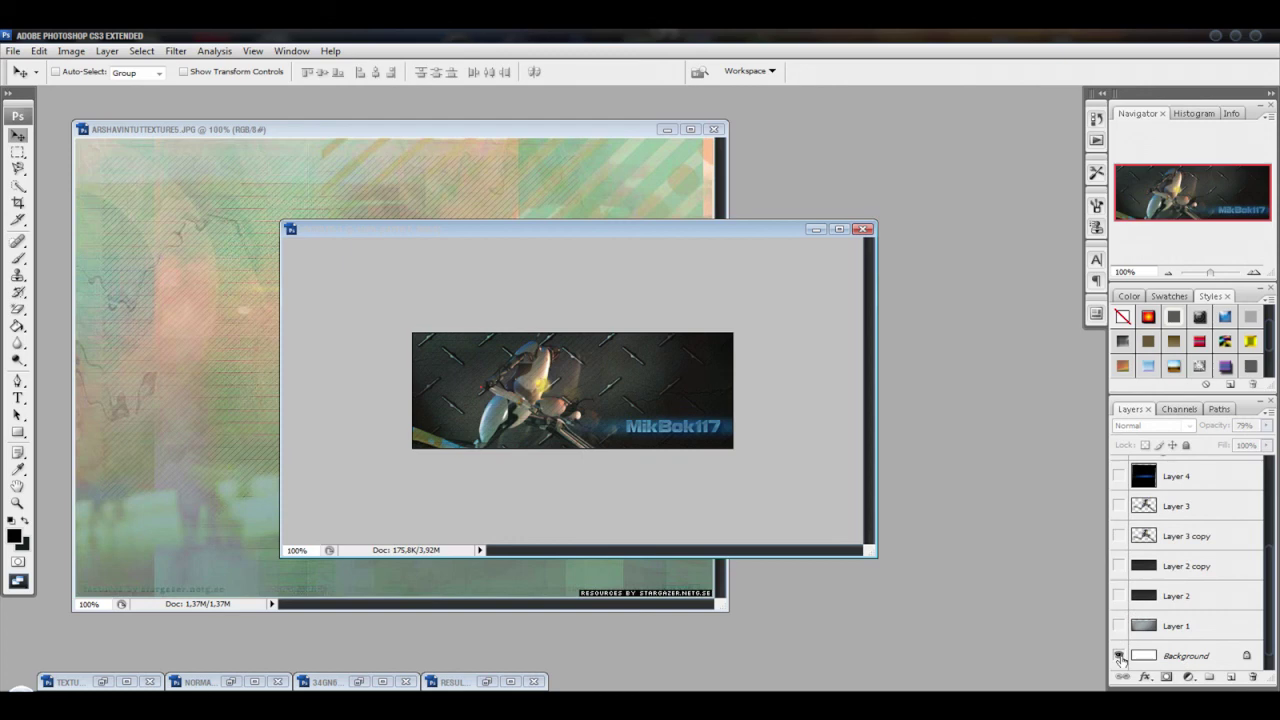
scroll(1140, 600, up, 3)
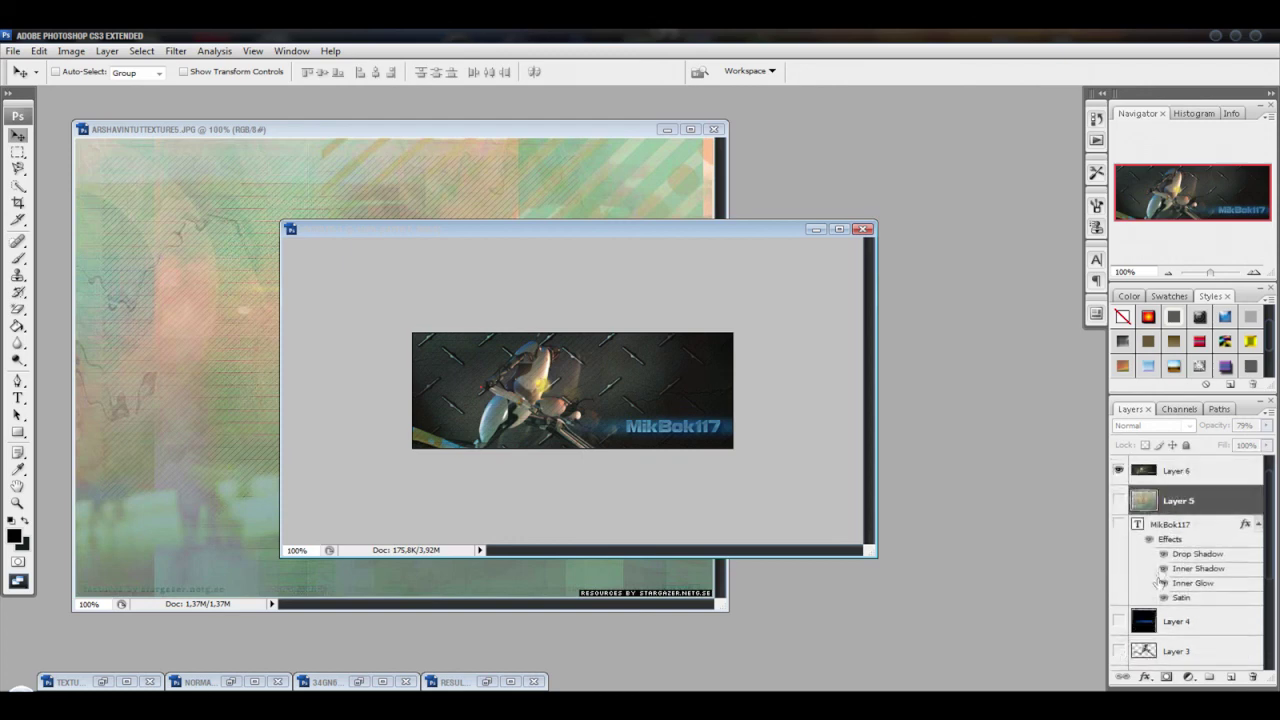
click(1185, 478)
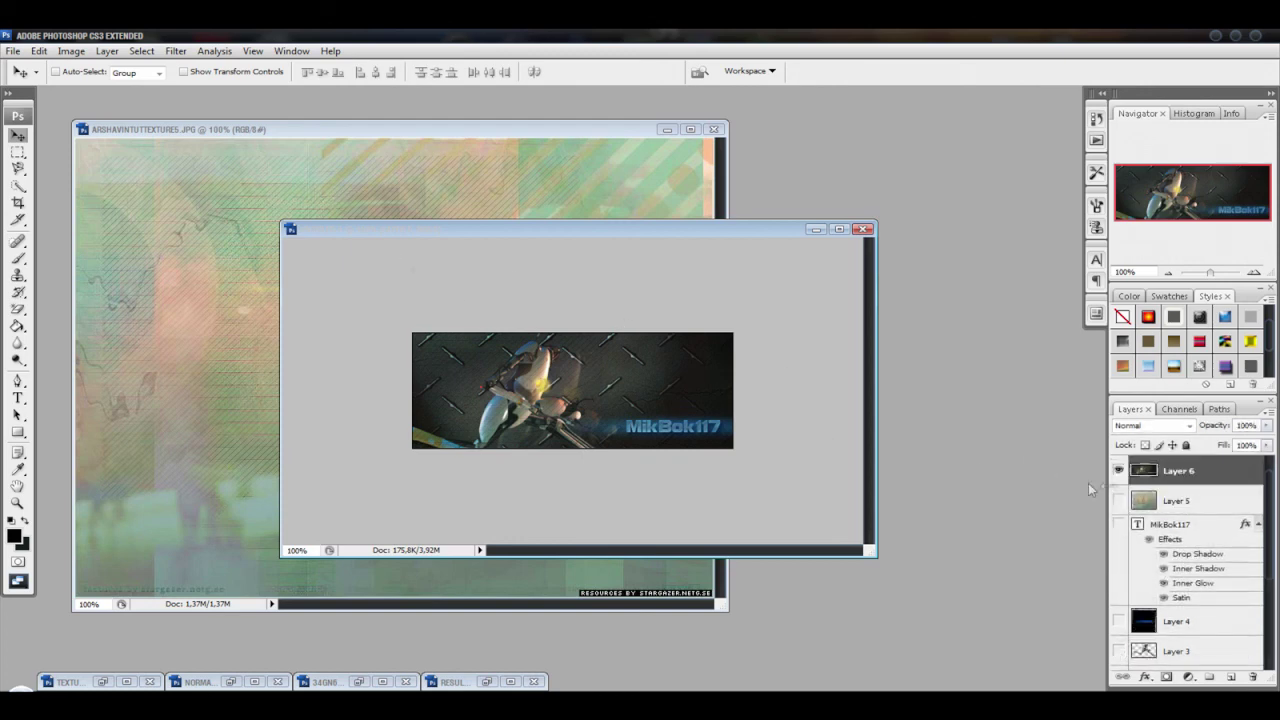
ctrl+click(1145, 476)
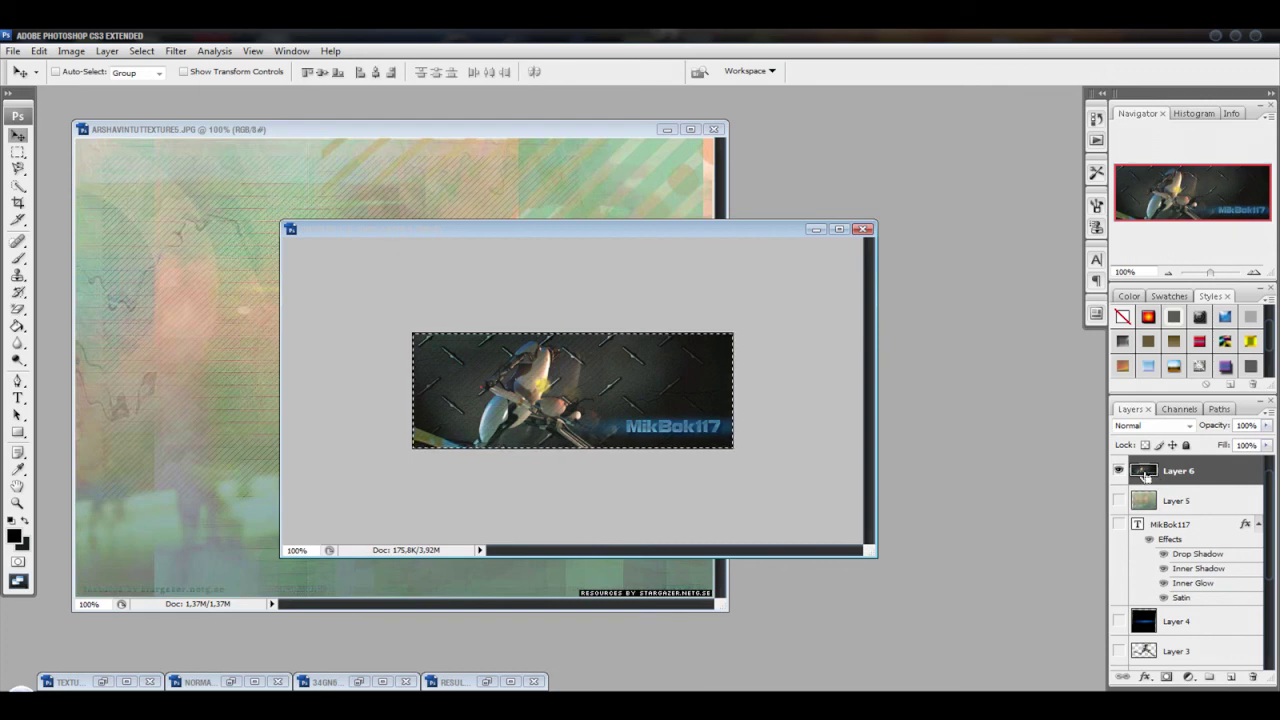
Step: Convert the selection into a 5 px border
click(141, 51)
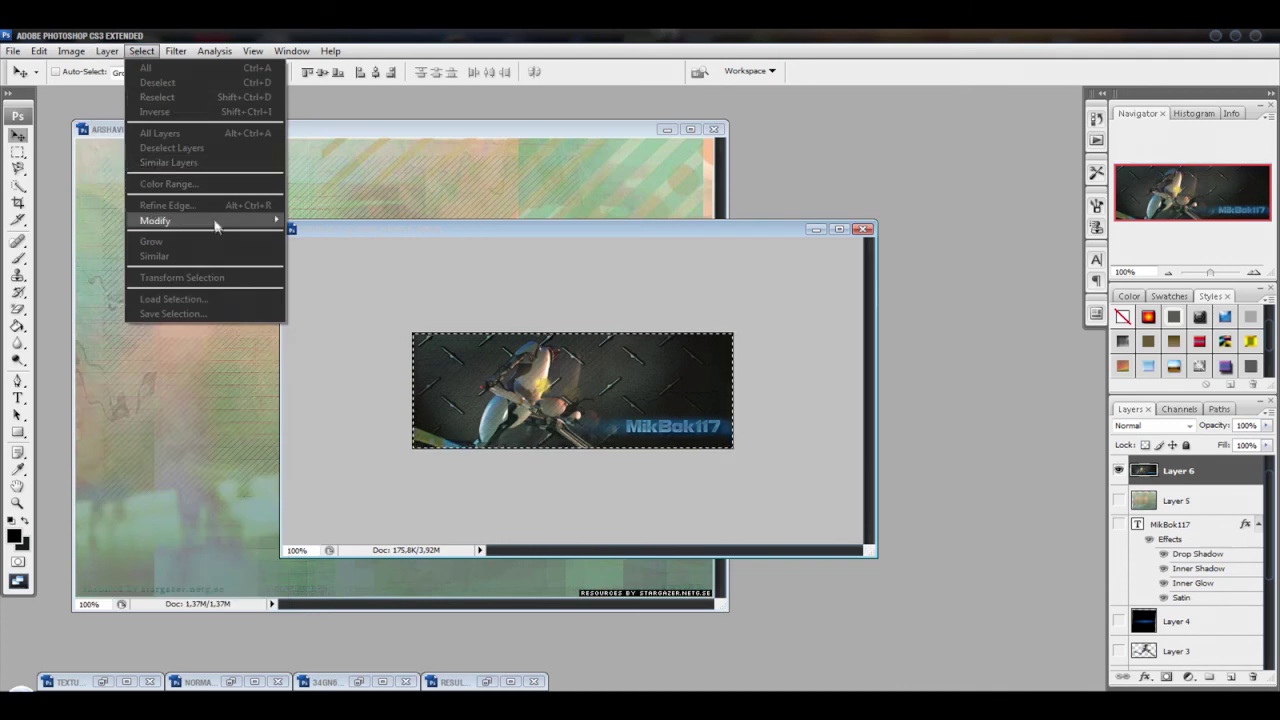
mouse_move(155, 220)
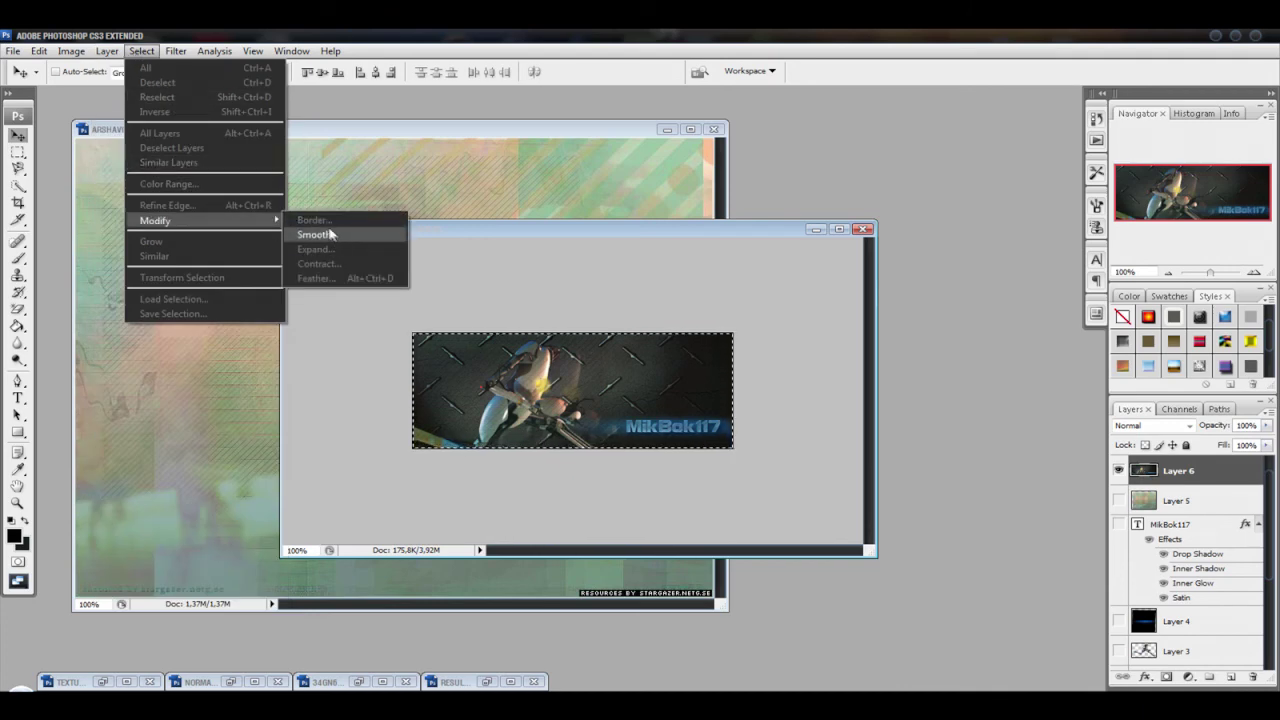
click(327, 222)
text(5)
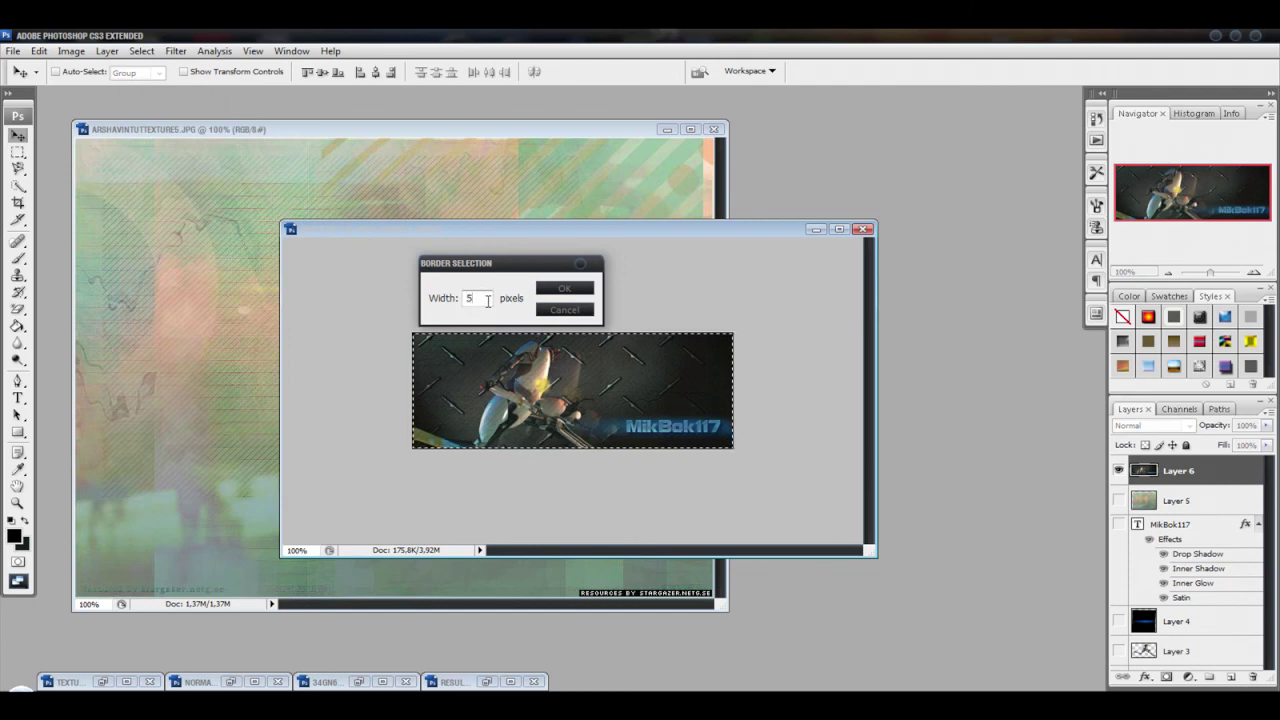
click(560, 288)
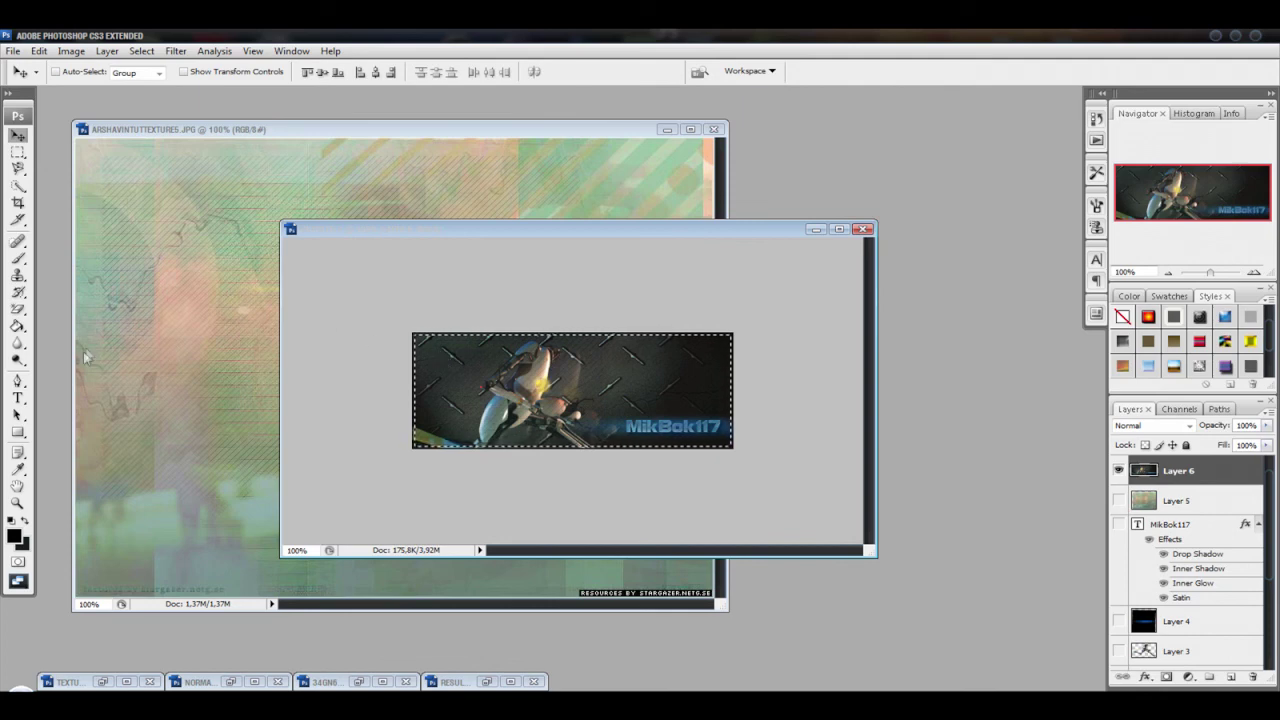
Step: Erase along all four banner edges with the Eraser for a faded border
click(18, 308)
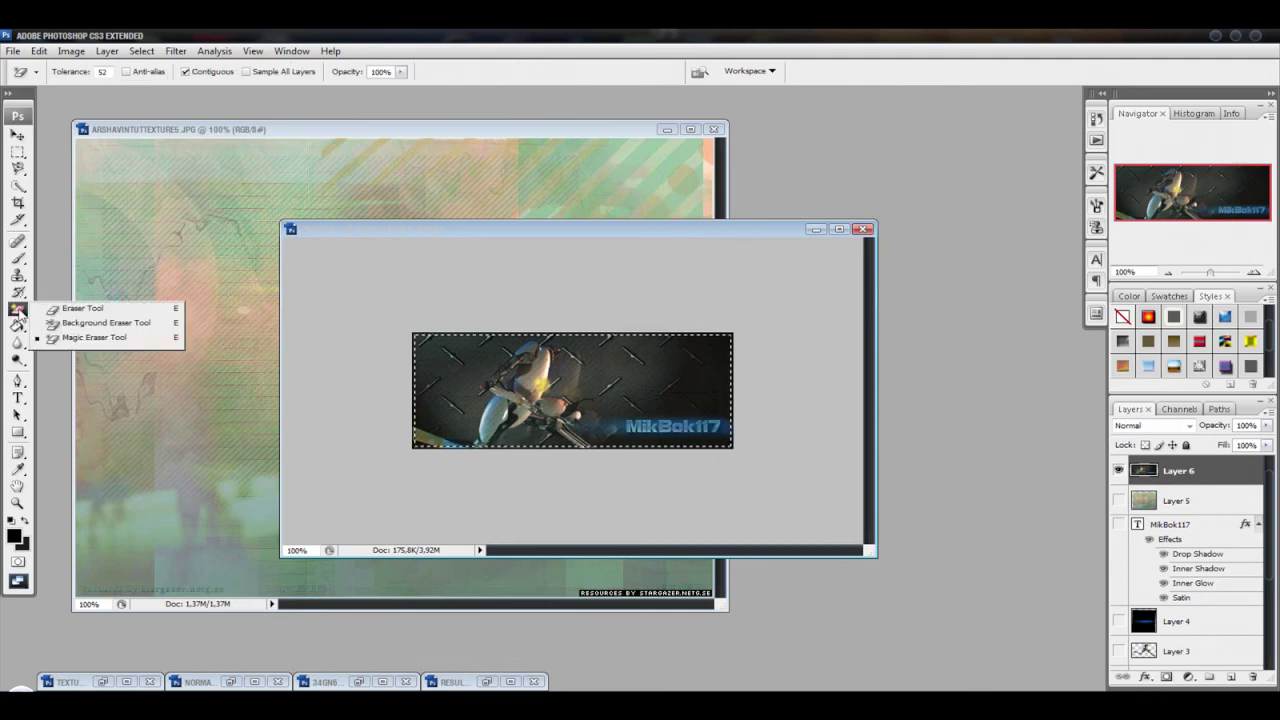
click(60, 309)
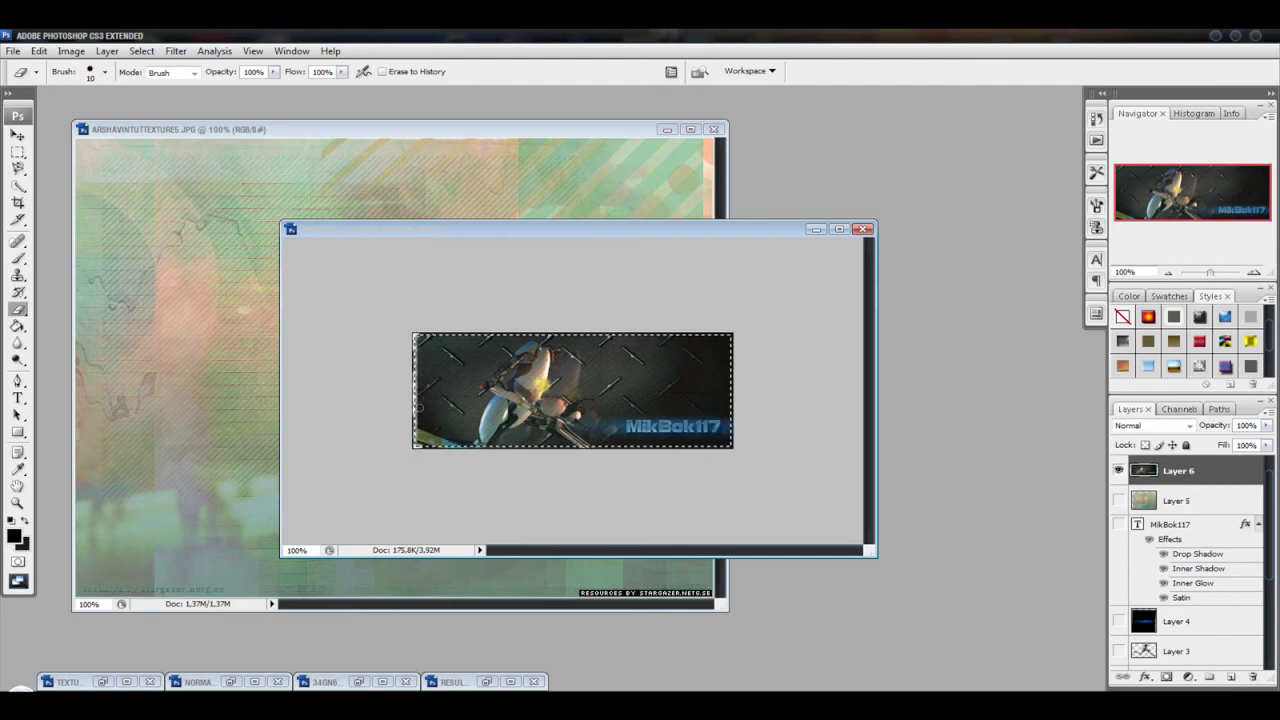
drag(464, 454, 740, 446)
drag(752, 445, 728, 335)
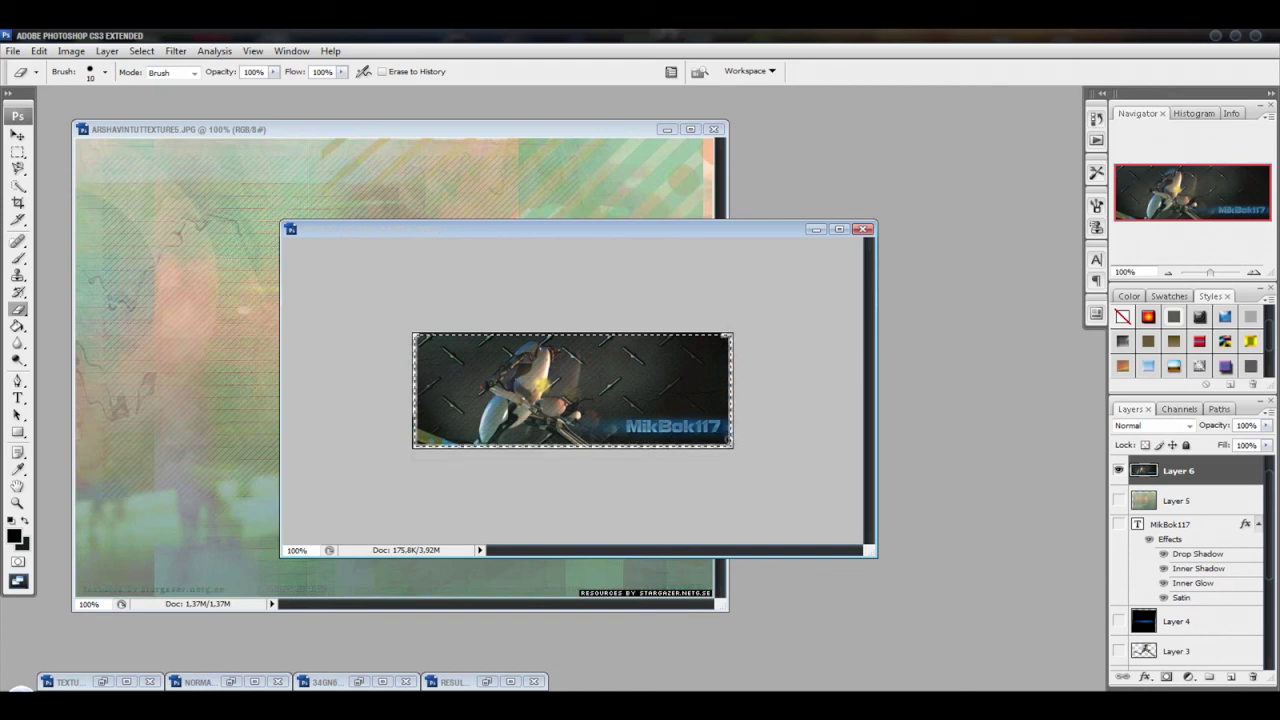
drag(722, 337, 418, 337)
drag(500, 335, 573, 334)
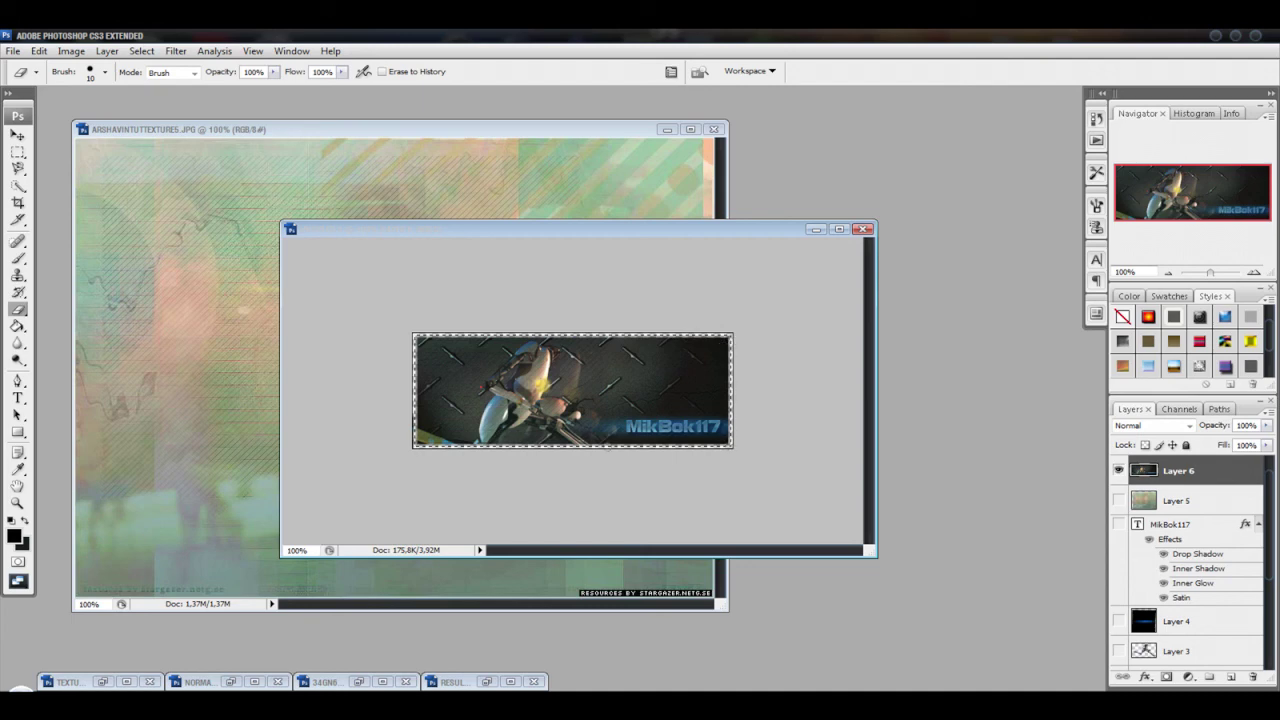
drag(407, 442, 414, 400)
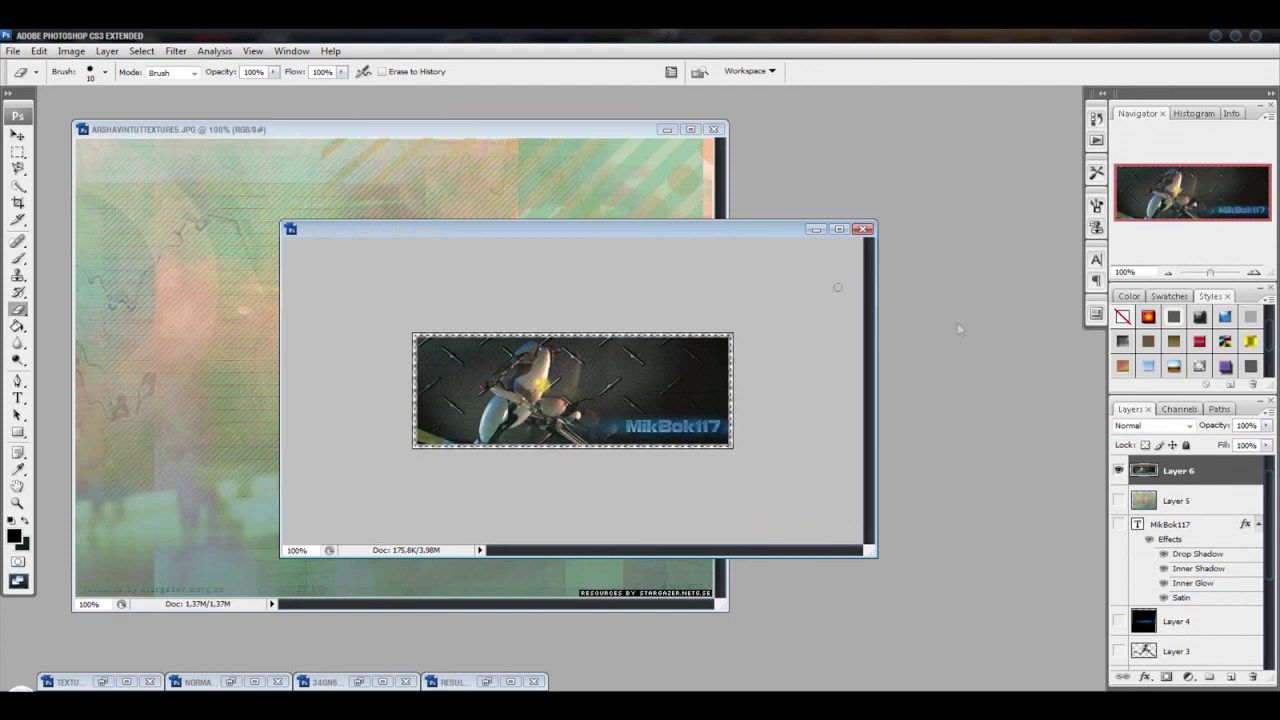
Step: Deselect the border selection, minimise the pastel texture window, and nudge the Untitled-1 banner window up
click(18, 152)
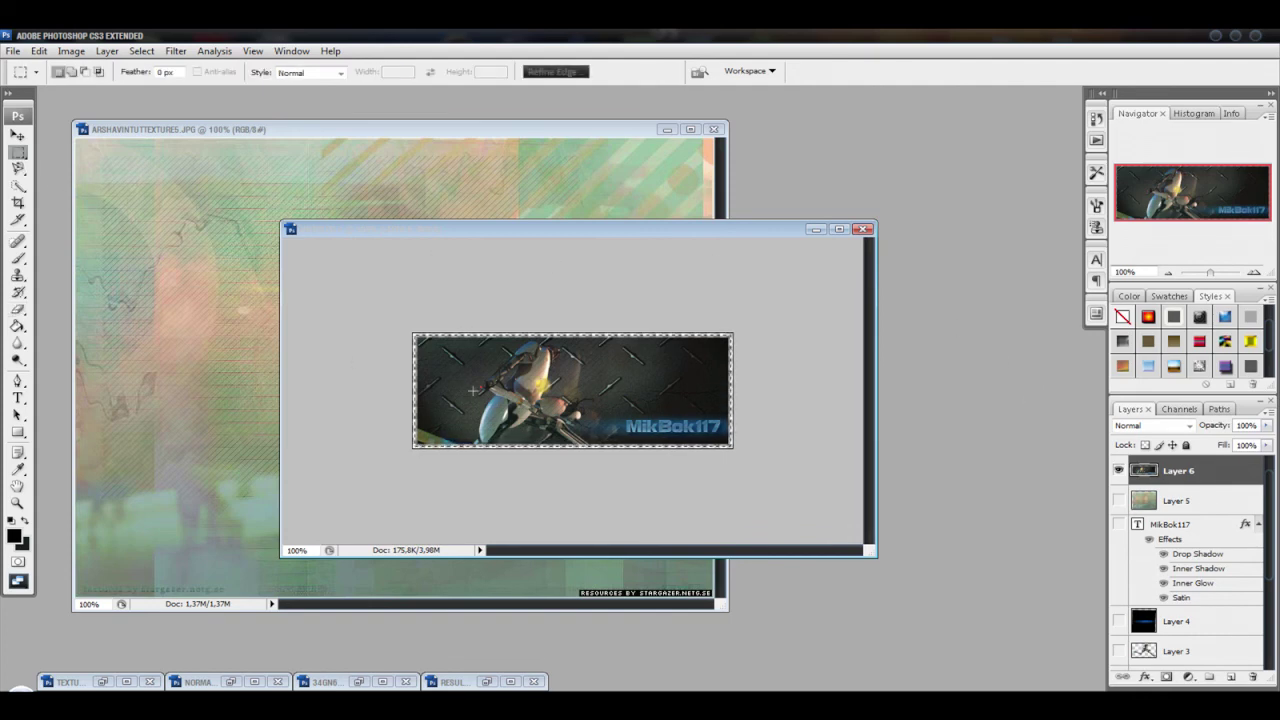
right_click(418, 341)
click(447, 345)
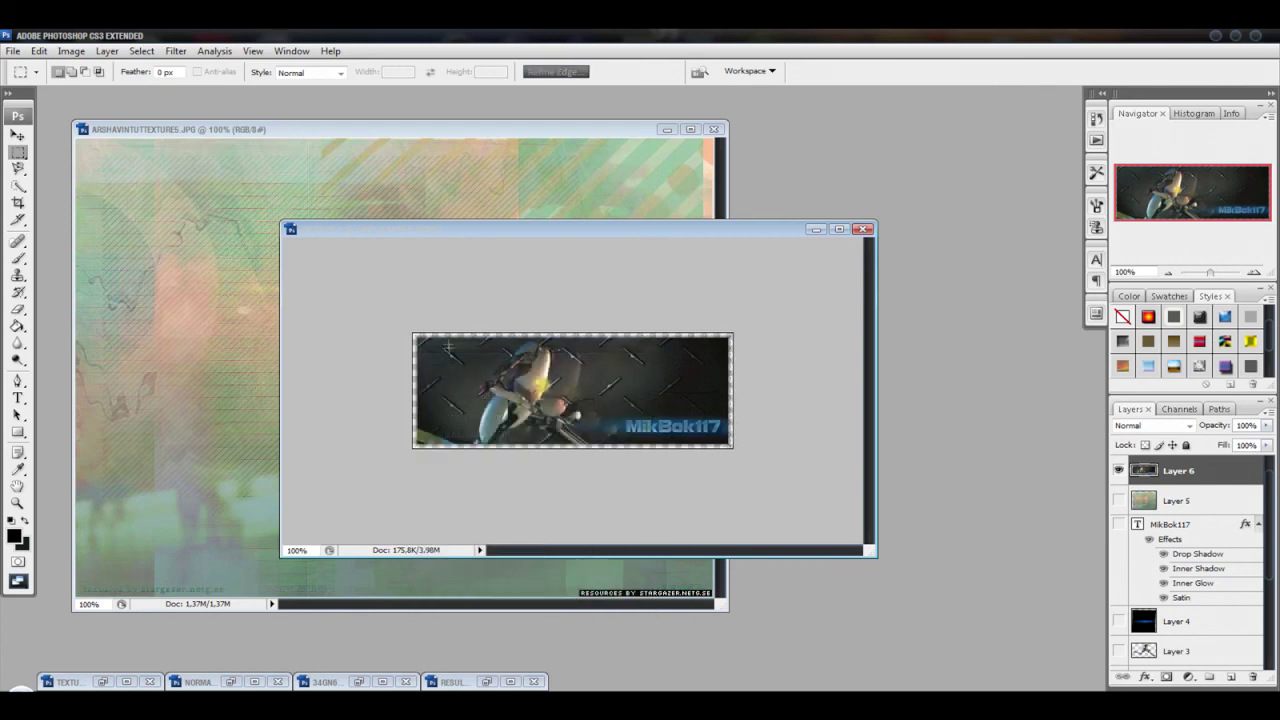
click(666, 129)
drag(591, 233, 593, 213)
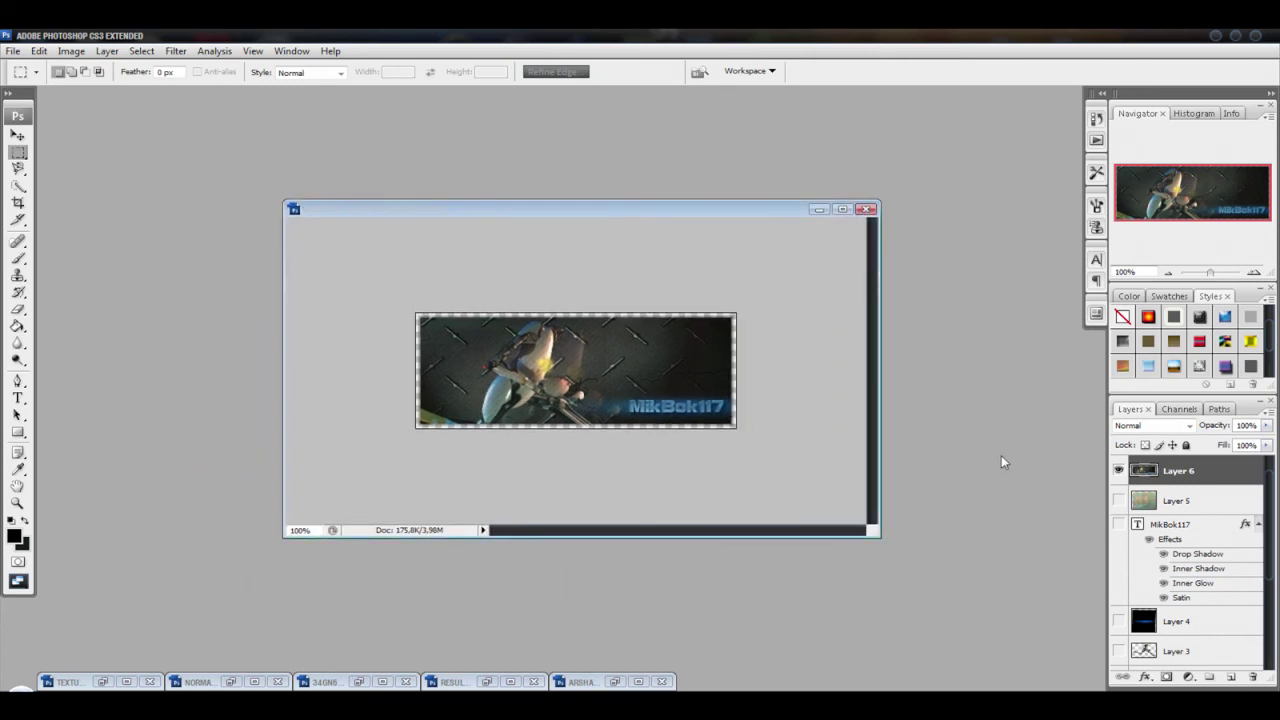